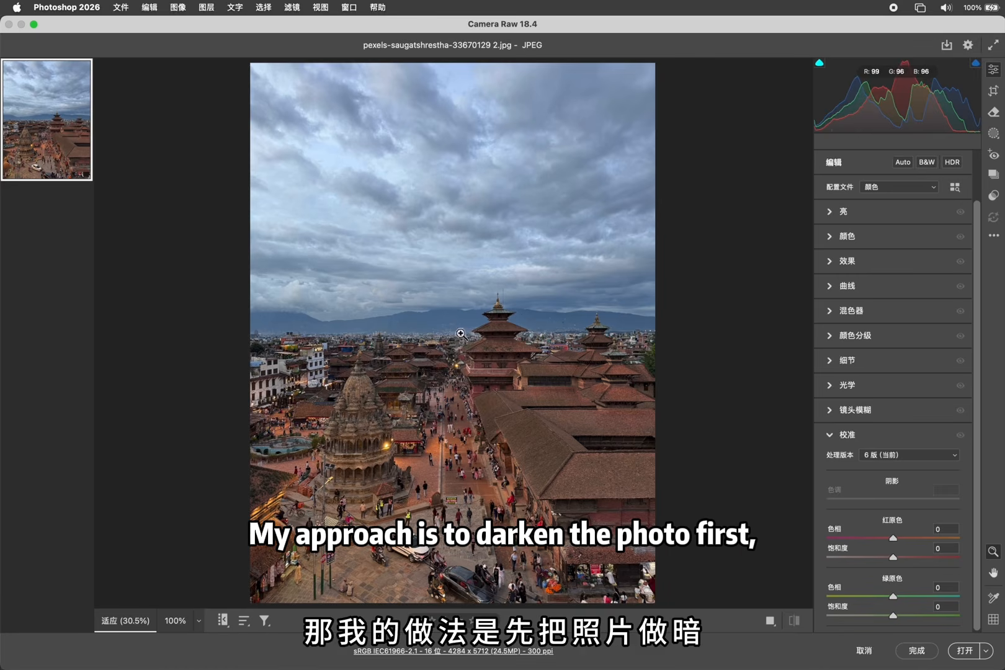
Darken the whole photo with exposure -0.40 and raise its contrast to +13
click(897, 211)
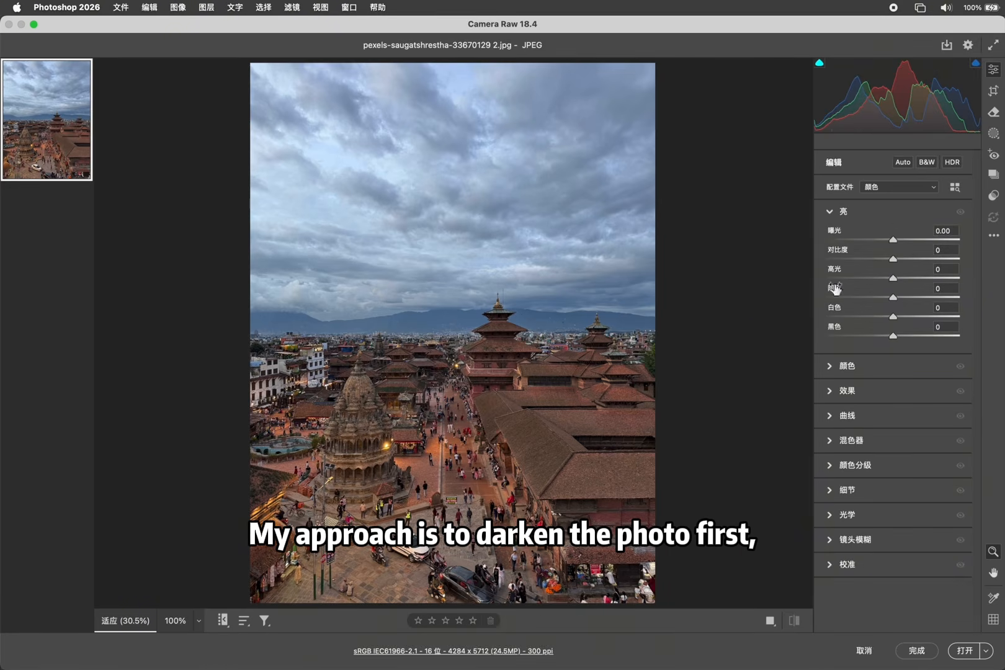
drag(895, 243, 890, 242)
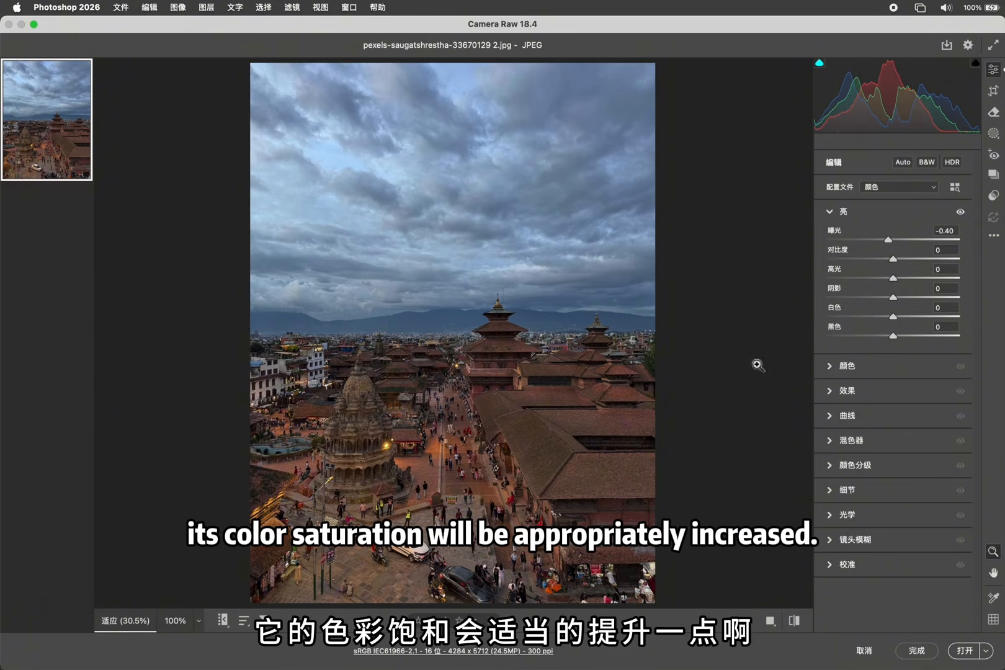
drag(894, 258, 904, 260)
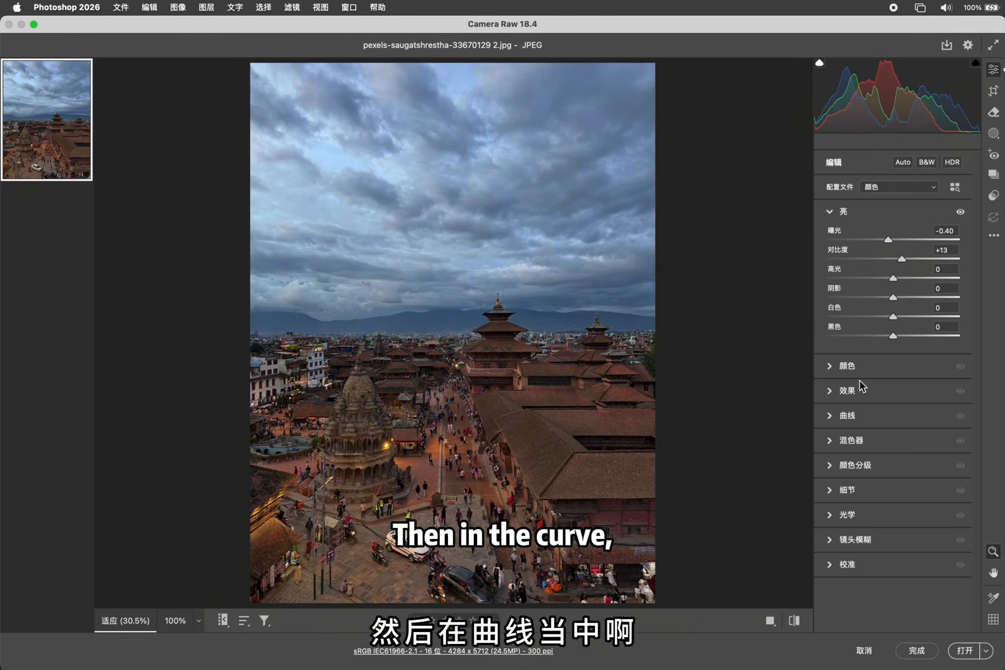
Shape an S-curve through 65/53 and 183/190 (input/output), lifting the black endpoint to output 7 and lowering the white endpoint to 244
click(856, 415)
click(859, 430)
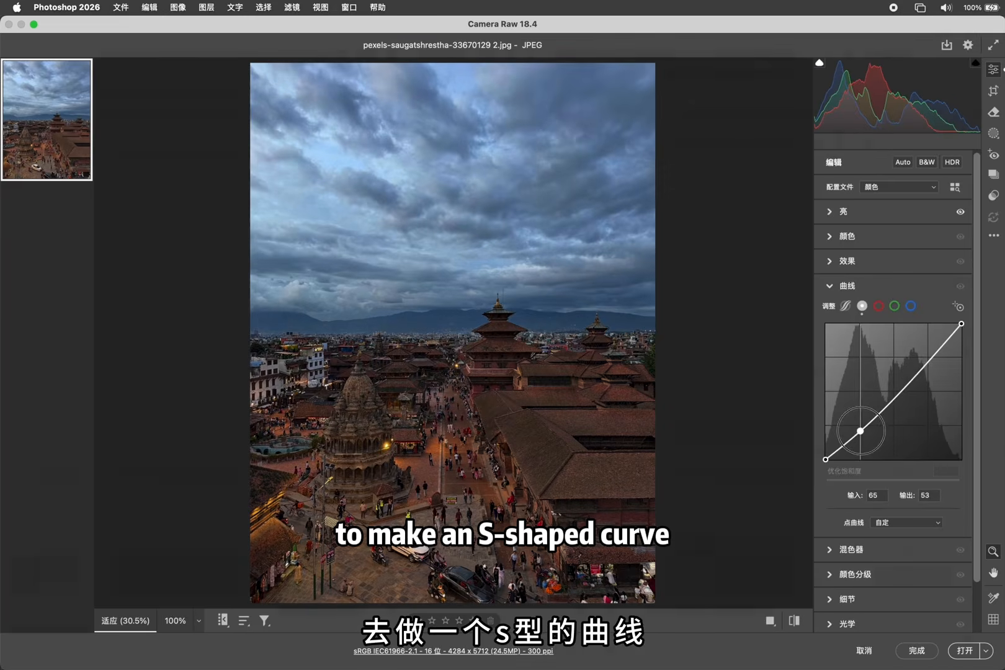
click(925, 361)
drag(925, 360, 923, 358)
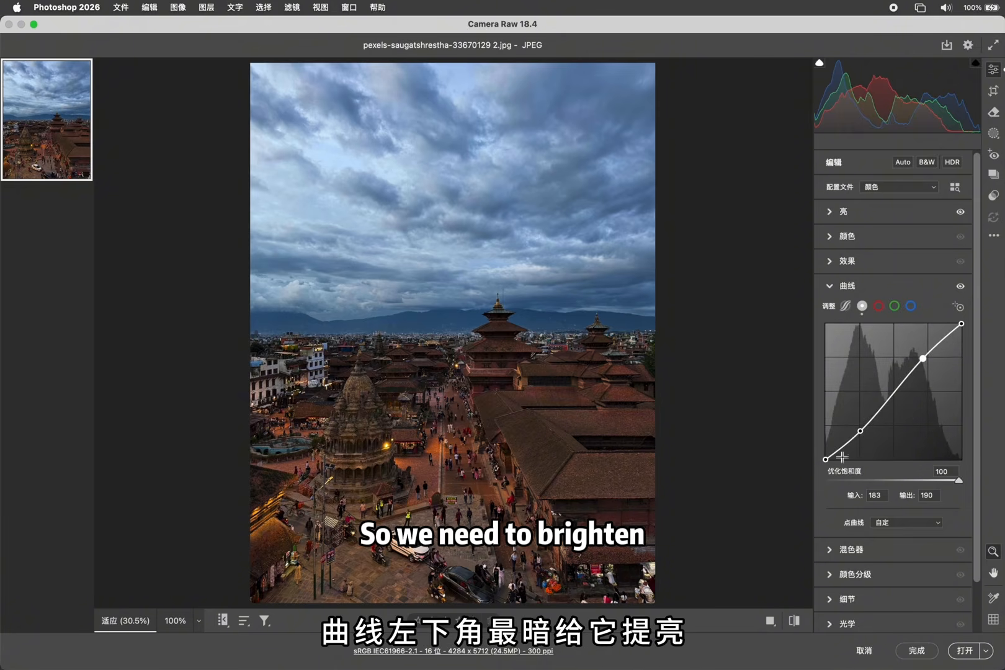
drag(826, 460, 825, 455)
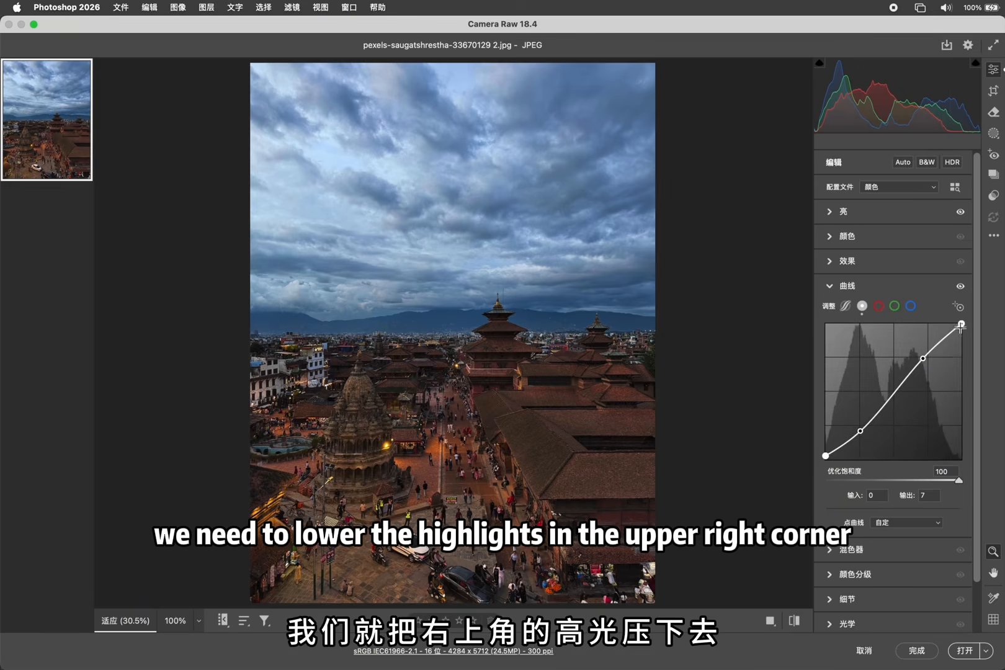
drag(961, 323, 961, 329)
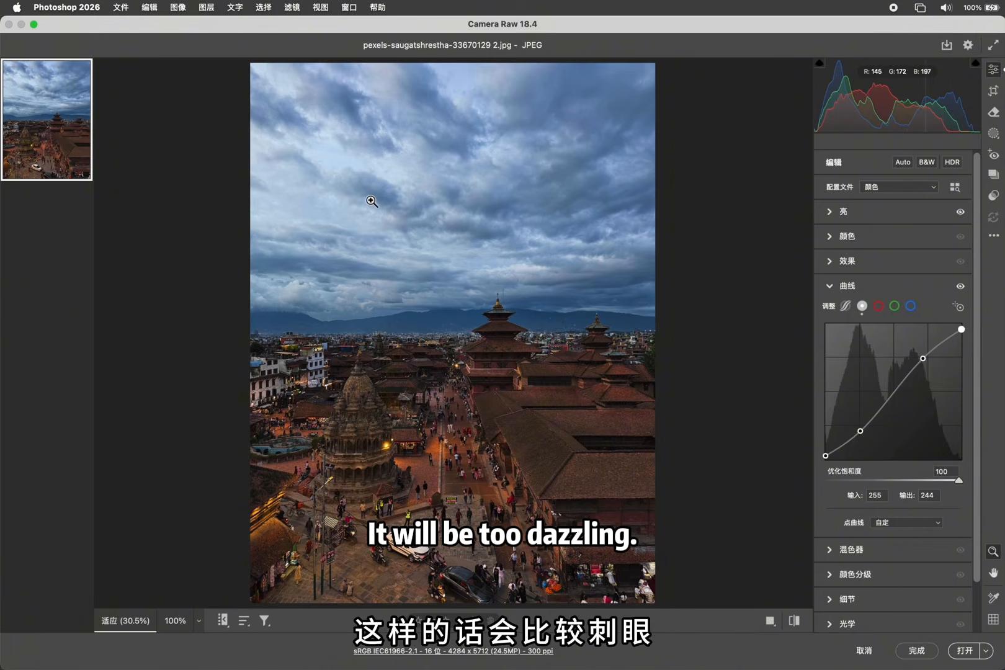
Nudge the curve's shadow point to input 71, output 59, and compare the result with the original photo
click(866, 213)
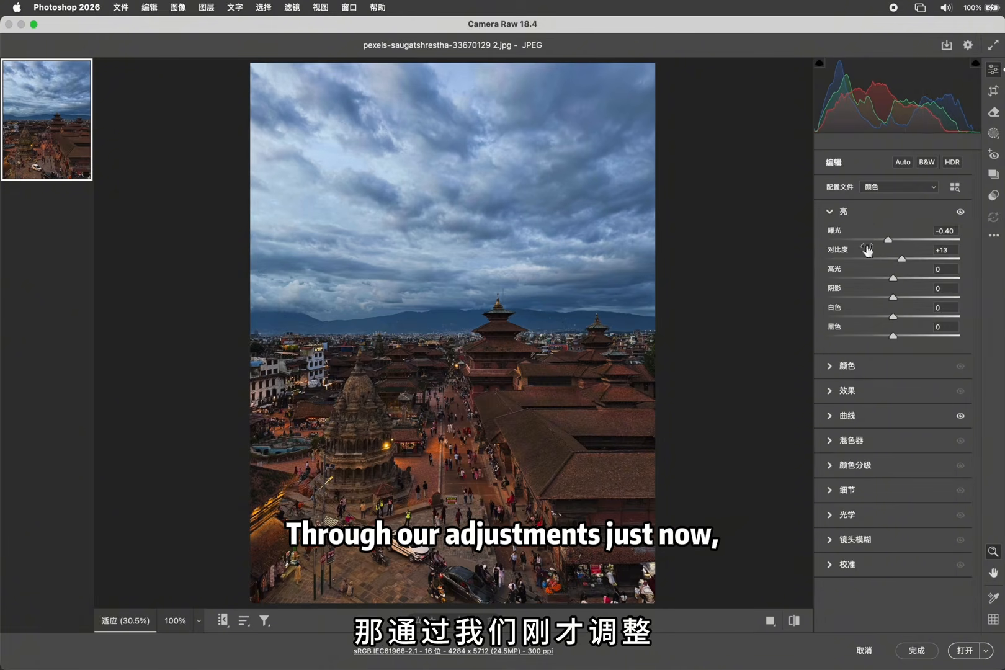
click(853, 213)
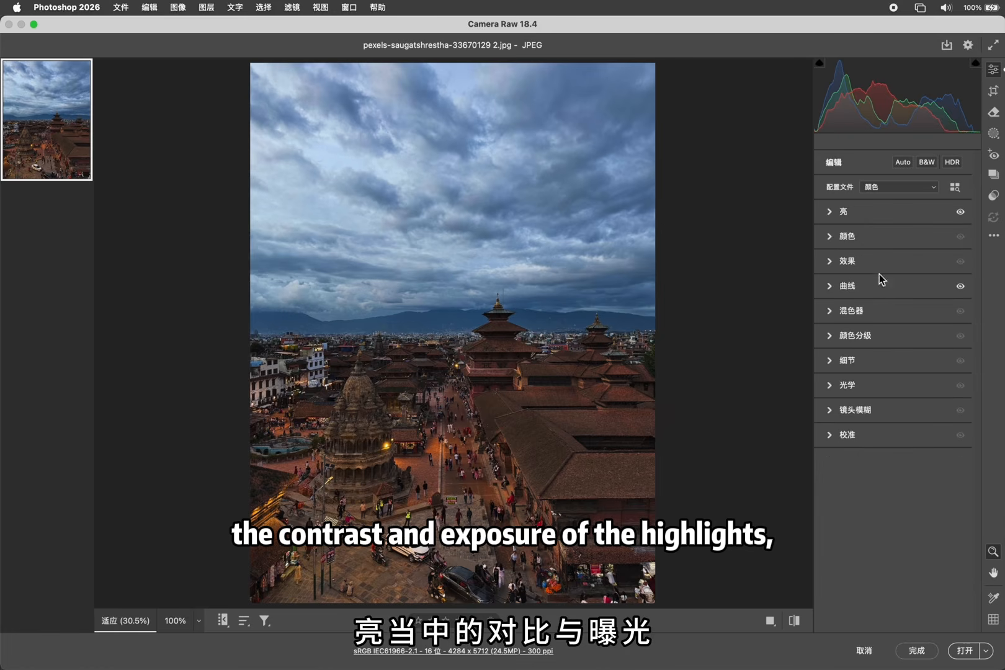
click(863, 288)
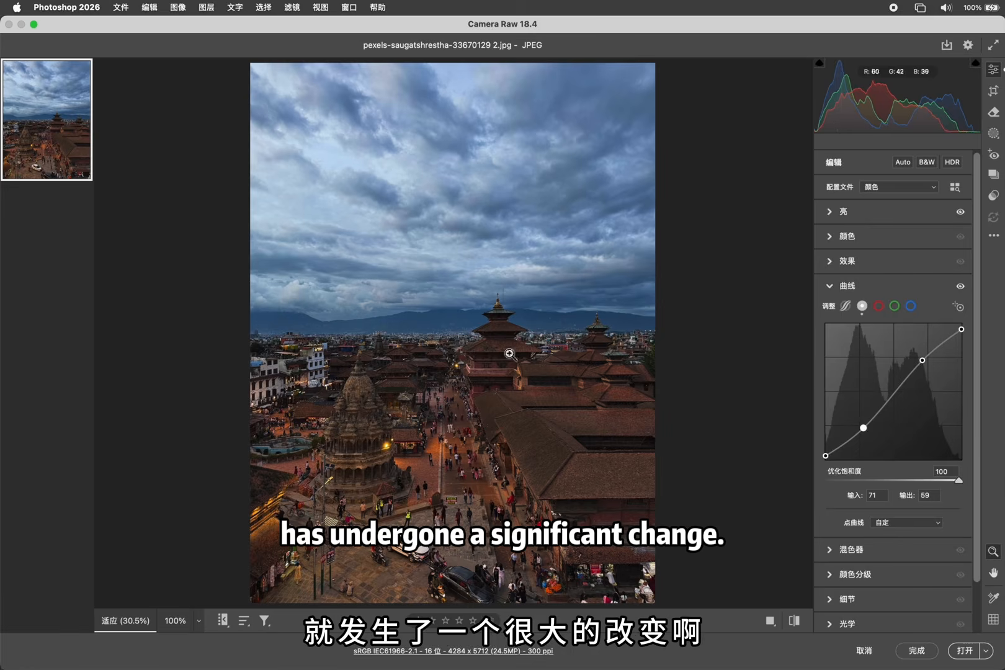
click(797, 623)
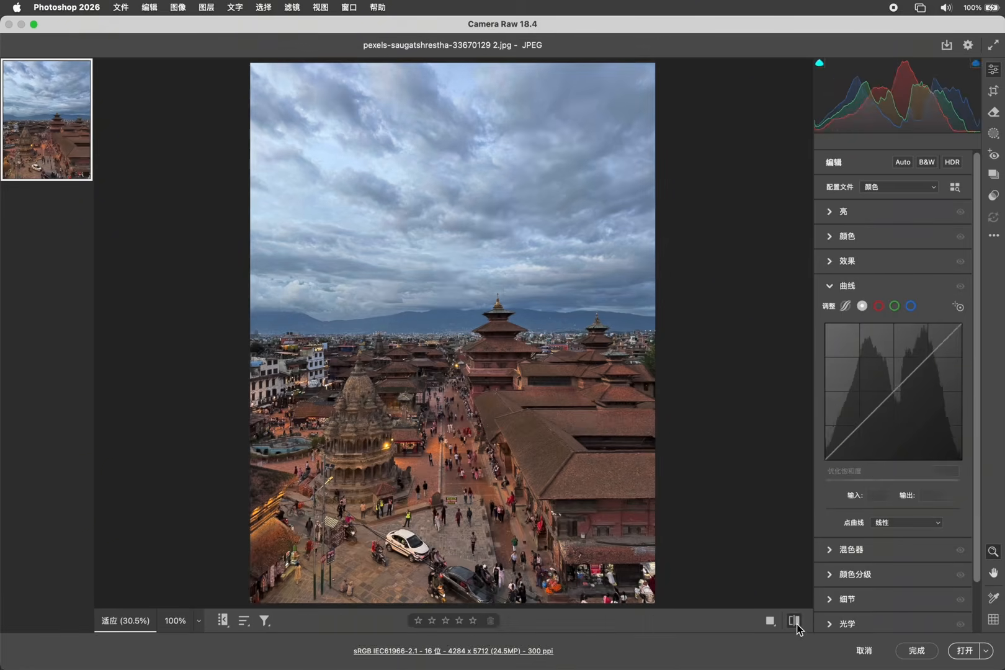
click(798, 625)
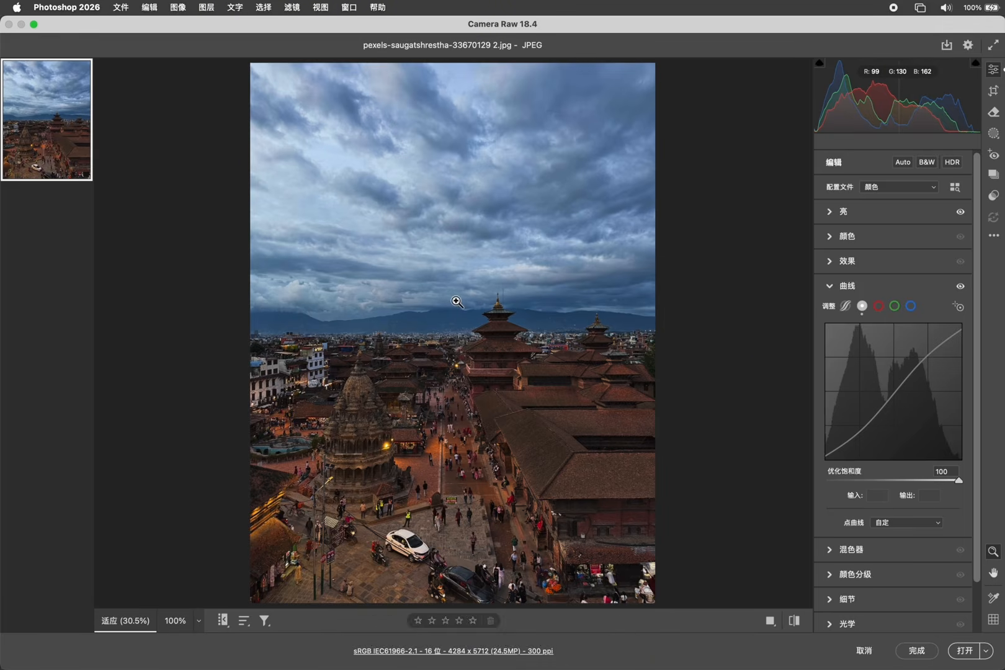
In the HSL color mixer, set the blue saturation to -27 and the blue luminance to +22
drag(975, 206, 979, 343)
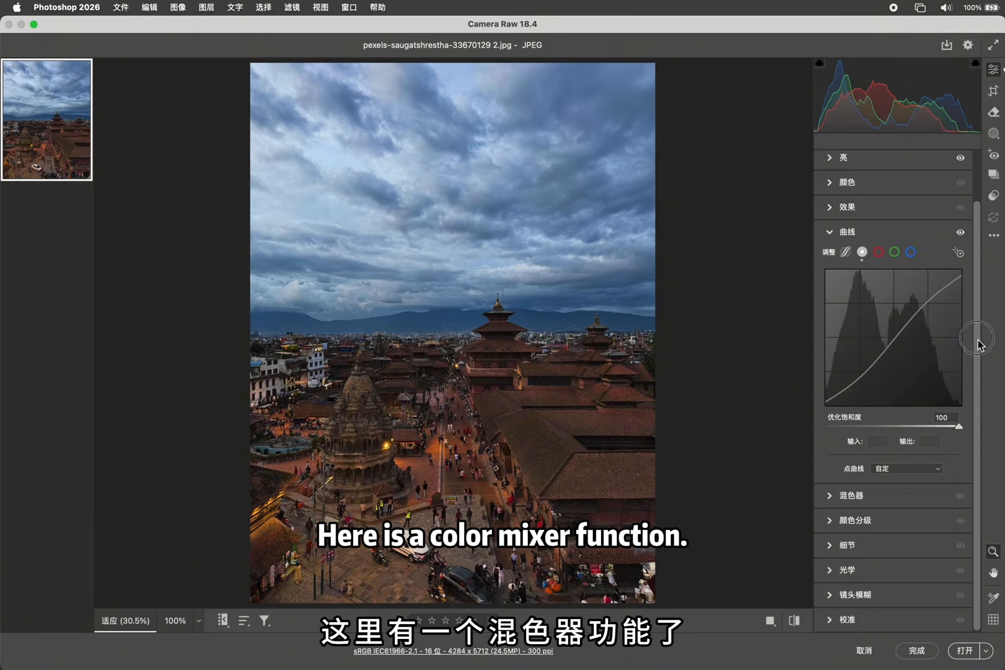
click(858, 505)
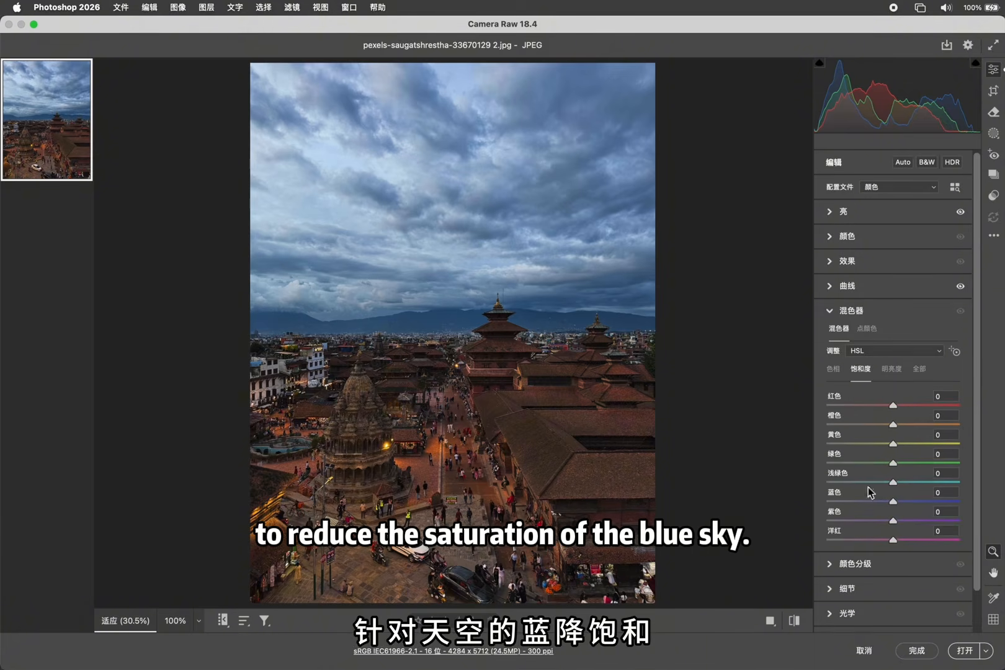
drag(894, 507, 875, 509)
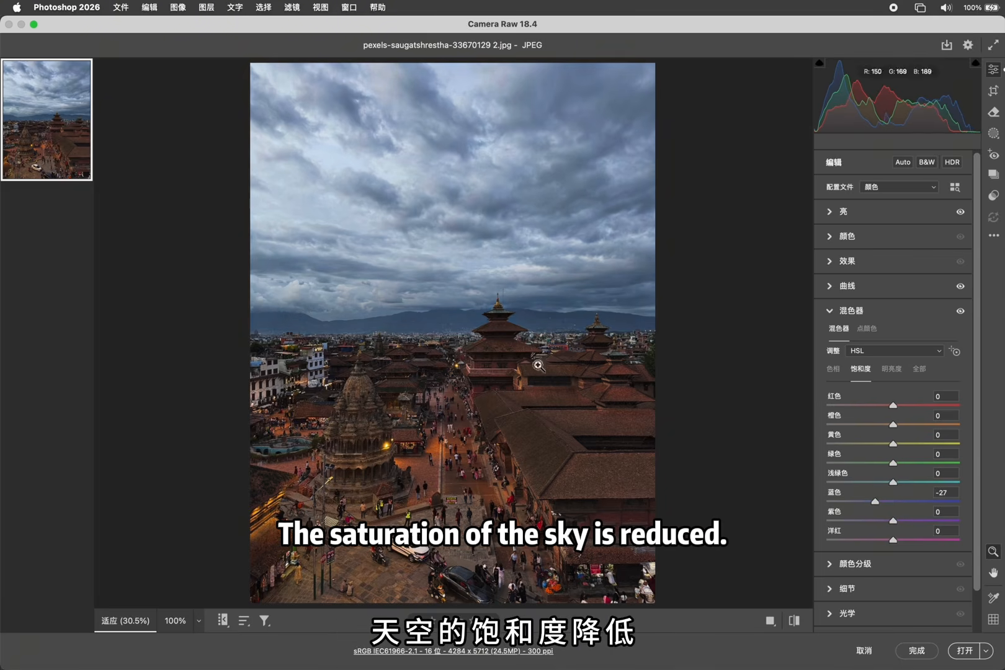
click(892, 369)
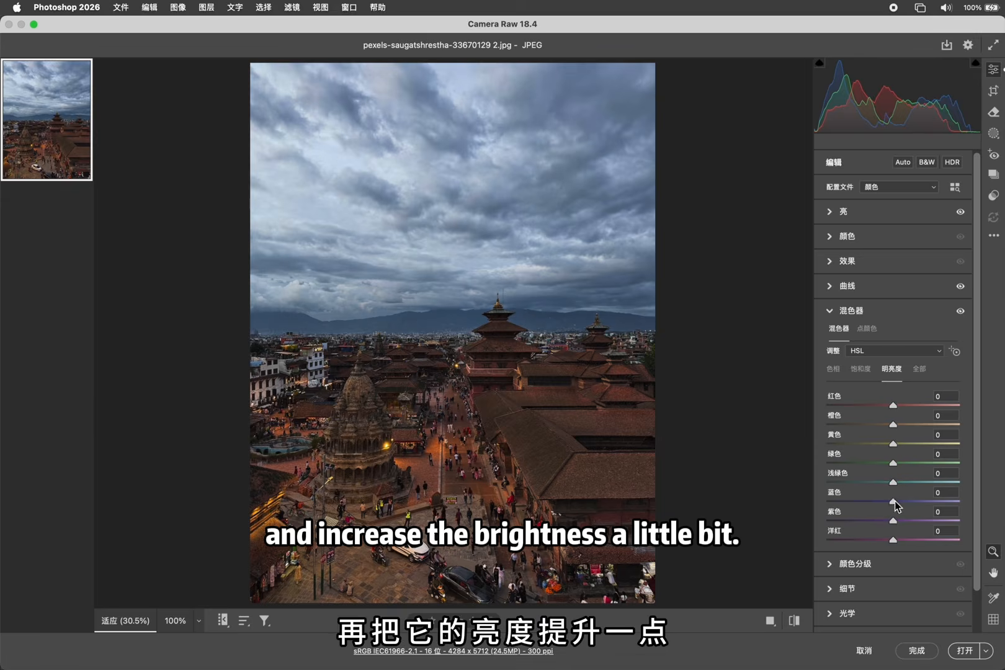
drag(894, 505, 910, 510)
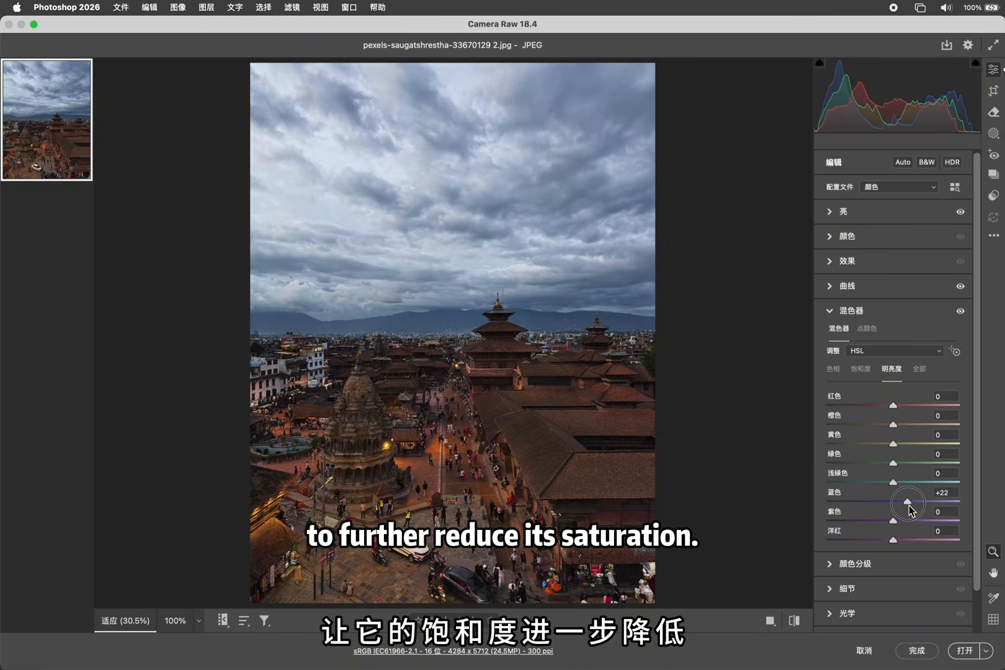
Adjust the color mixer hues to blue -13, orange -11 and red +10
click(838, 368)
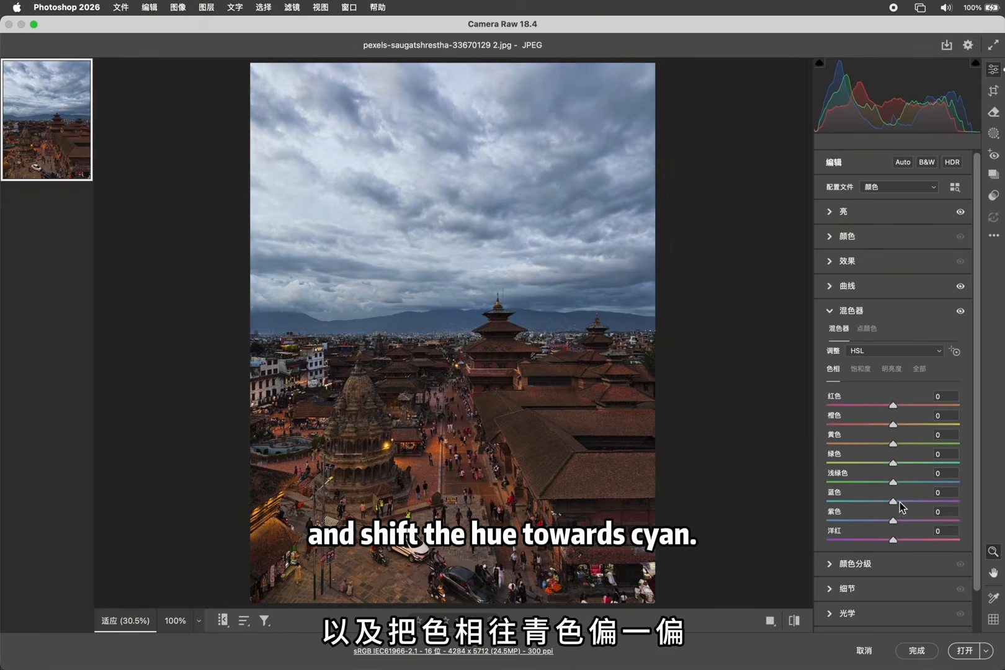
drag(895, 507, 890, 508)
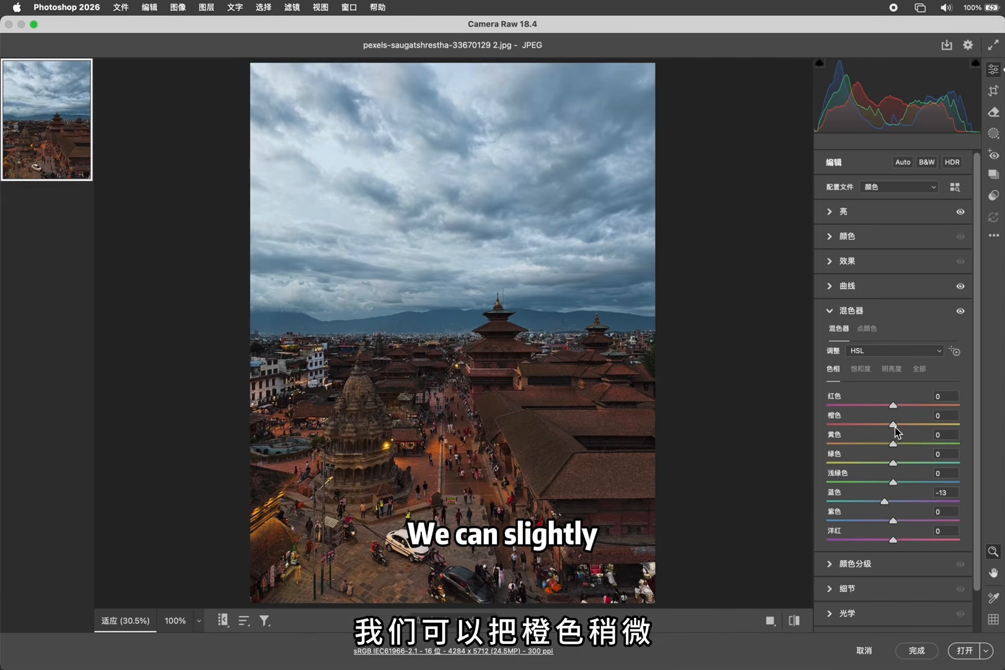
drag(895, 426, 902, 414)
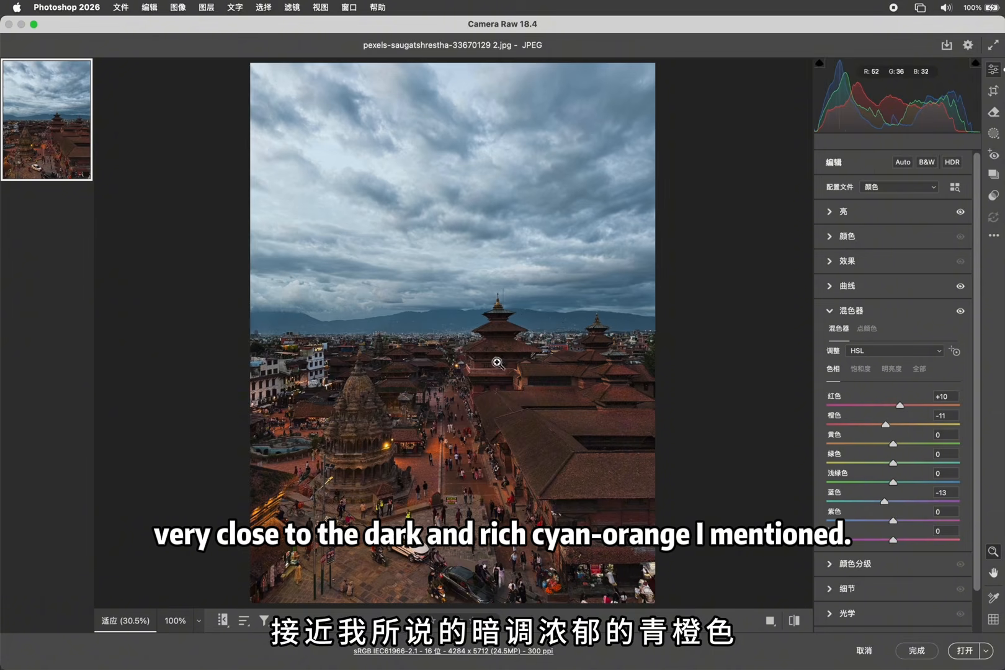
Compare the edited photo with its default settings several times
click(795, 622)
click(795, 622)
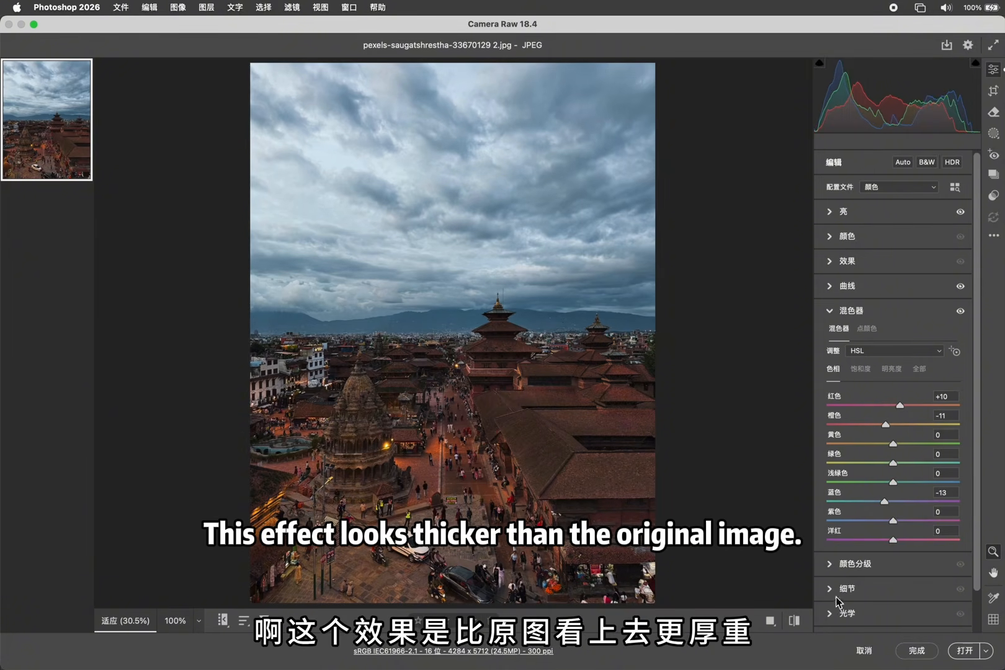
click(795, 621)
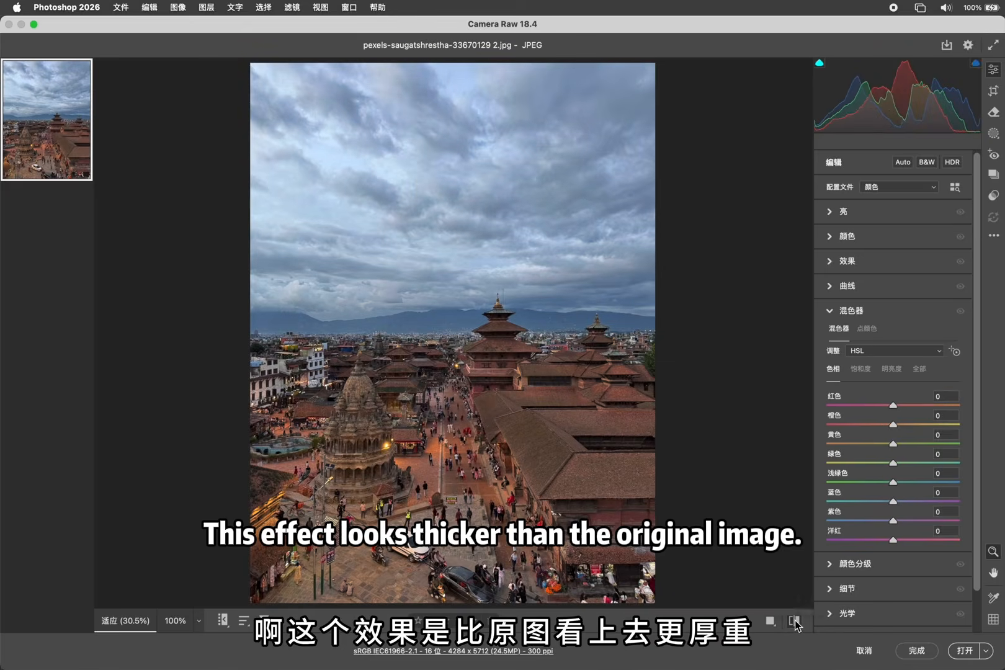
click(795, 621)
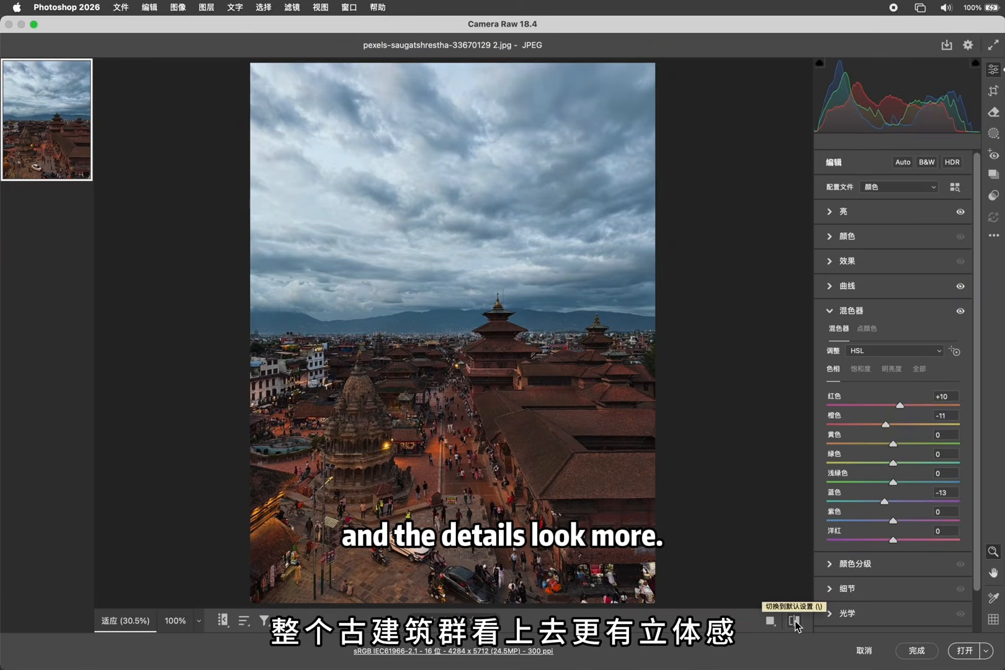
click(795, 621)
click(794, 622)
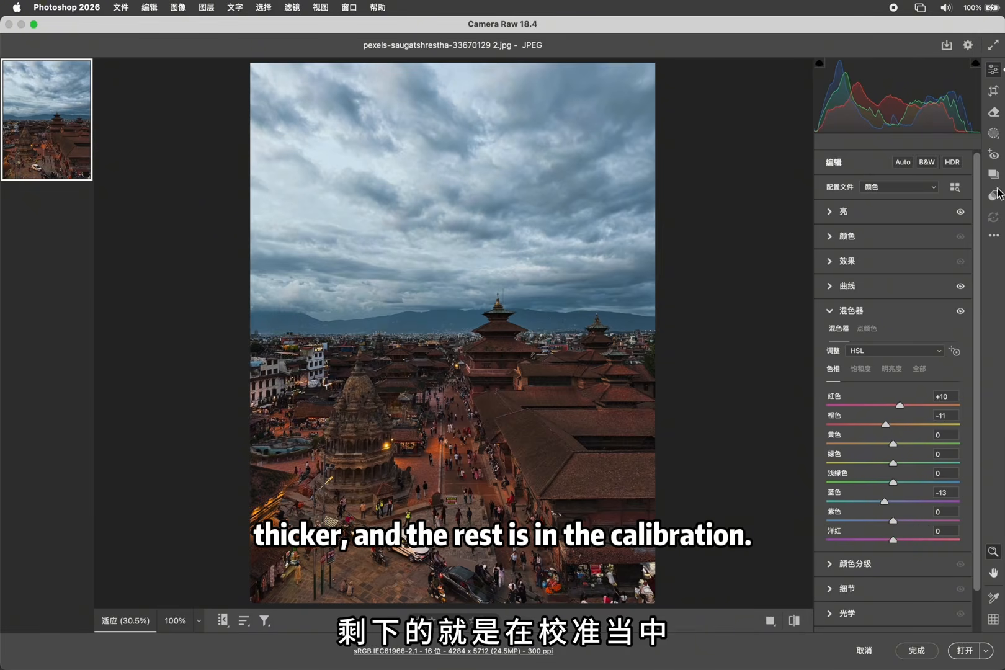
Calibrate the primaries: blue saturation -17, blue hue -4 and red saturation +2
scroll(968, 410, down, 2)
click(846, 620)
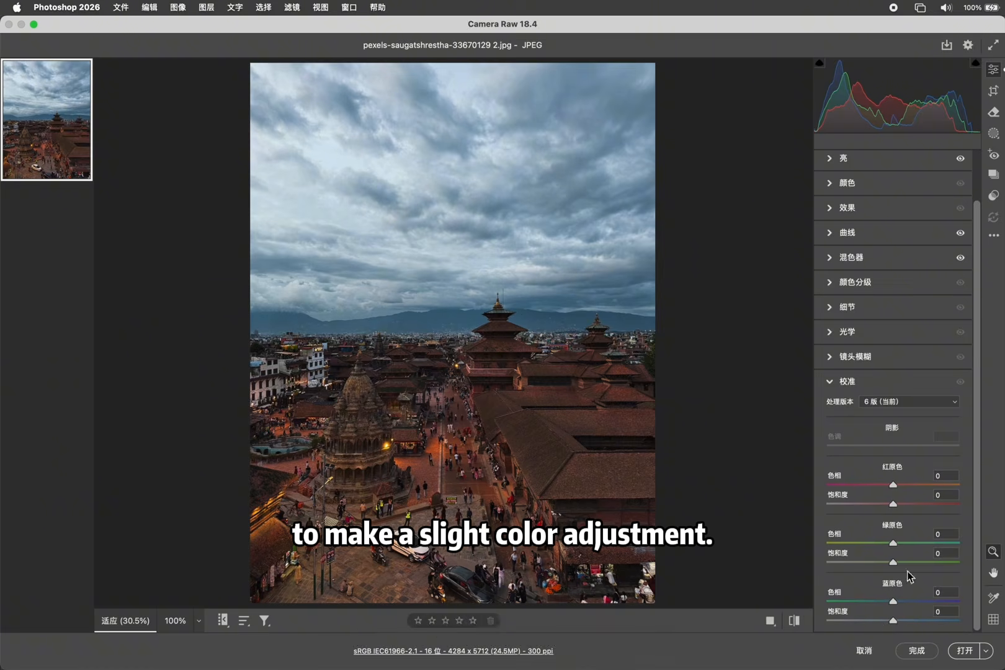
mouse_move(894, 624)
mouse_down()
mouse_move(857, 626)
mouse_move(886, 626)
mouse_up()
mouse_move(898, 605)
mouse_down()
mouse_move(880, 606)
mouse_move(911, 606)
mouse_move(888, 606)
mouse_move(895, 612)
mouse_up()
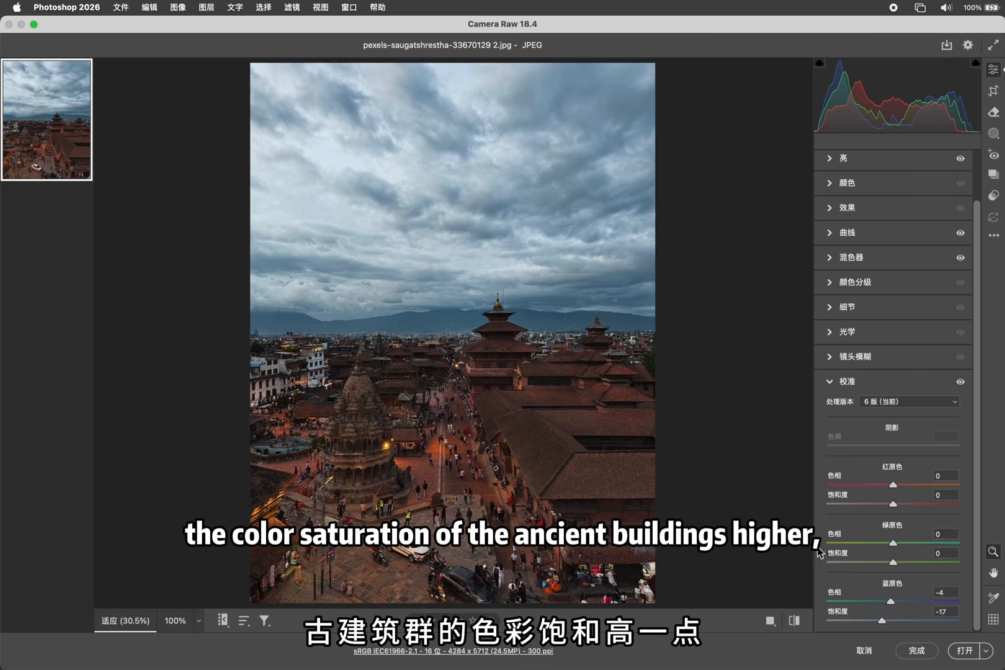
mouse_move(895, 508)
mouse_down()
mouse_move(913, 509)
mouse_move(876, 511)
mouse_move(897, 517)
mouse_up()
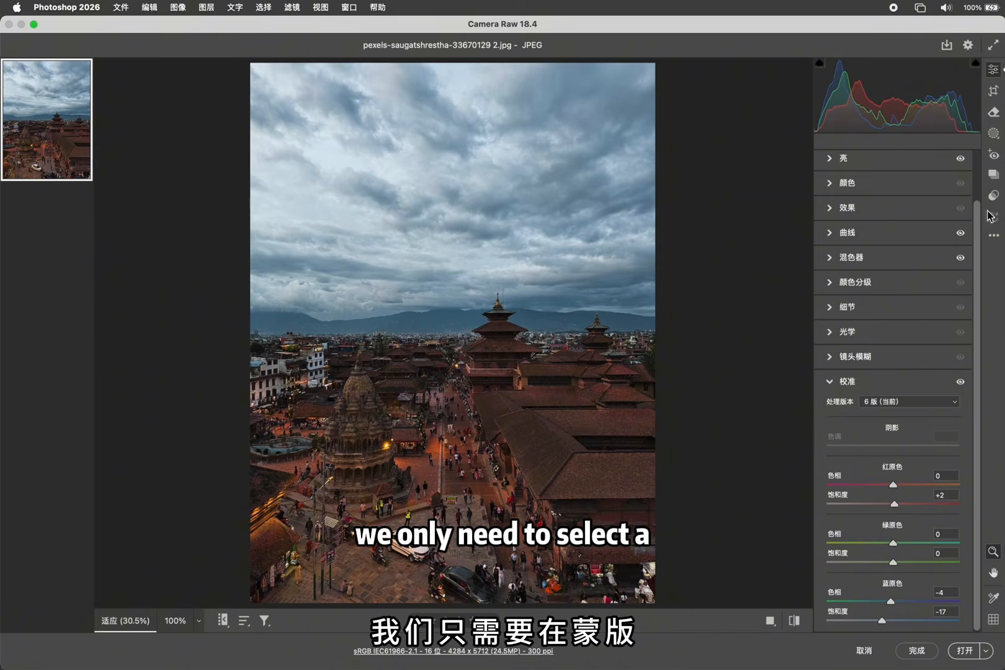
click(993, 134)
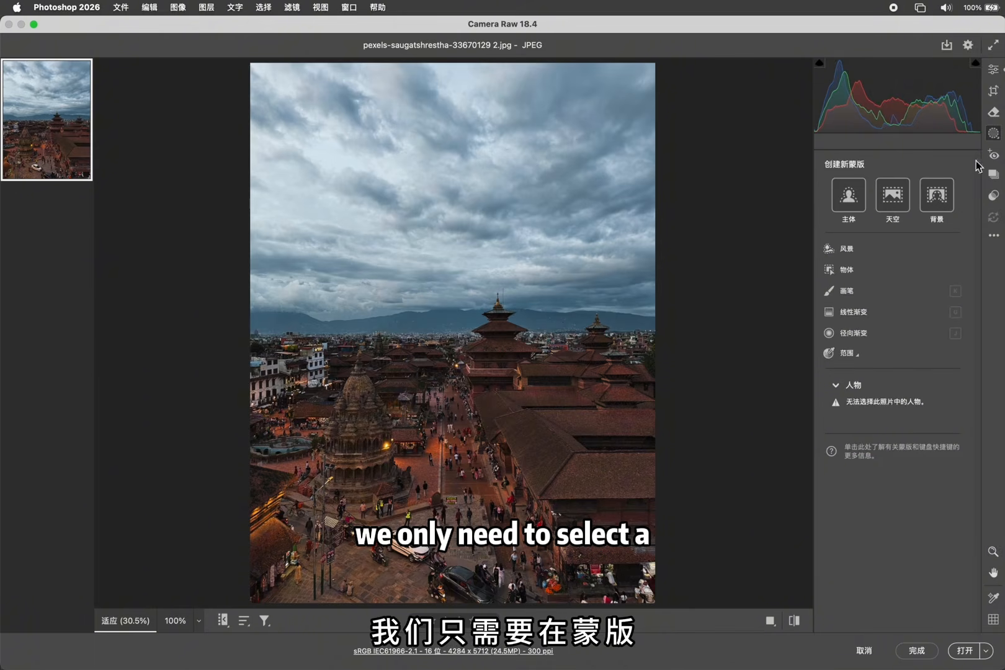
click(853, 329)
drag(437, 399, 507, 447)
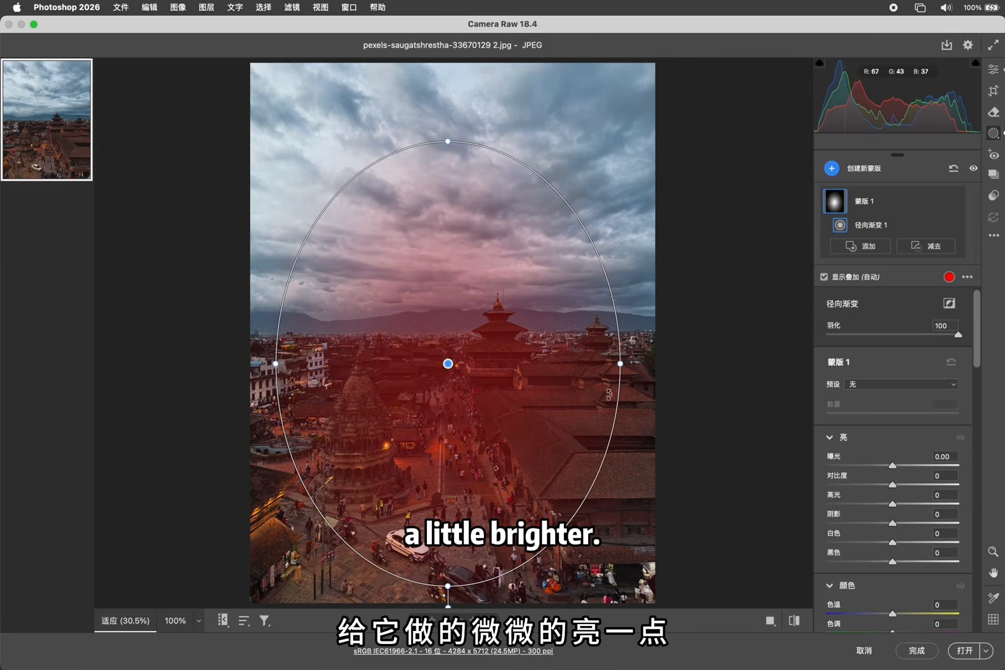
drag(624, 363, 621, 363)
drag(538, 392, 540, 394)
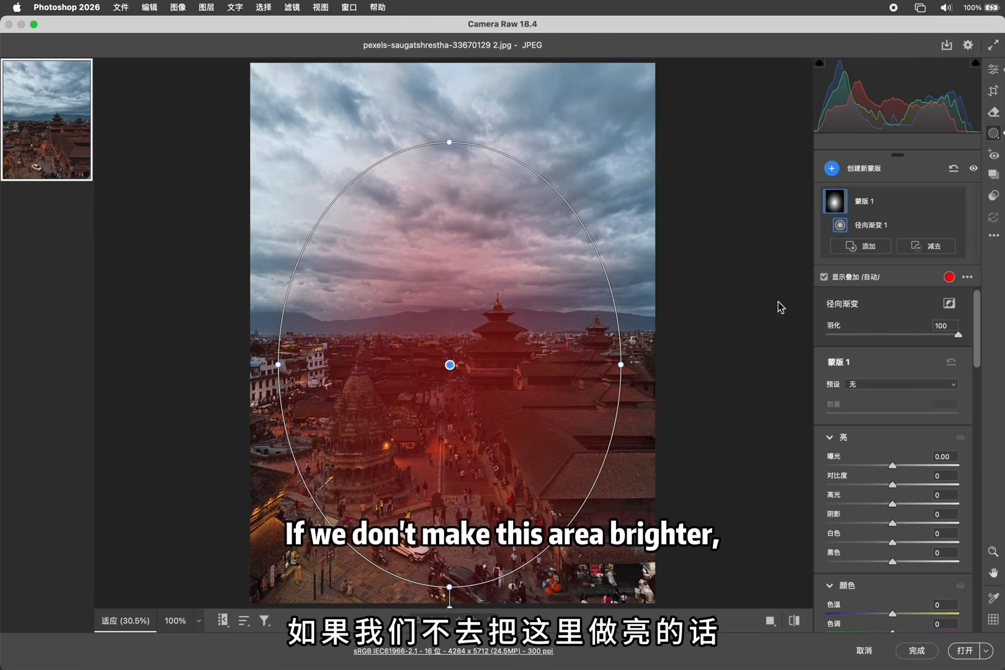
click(954, 172)
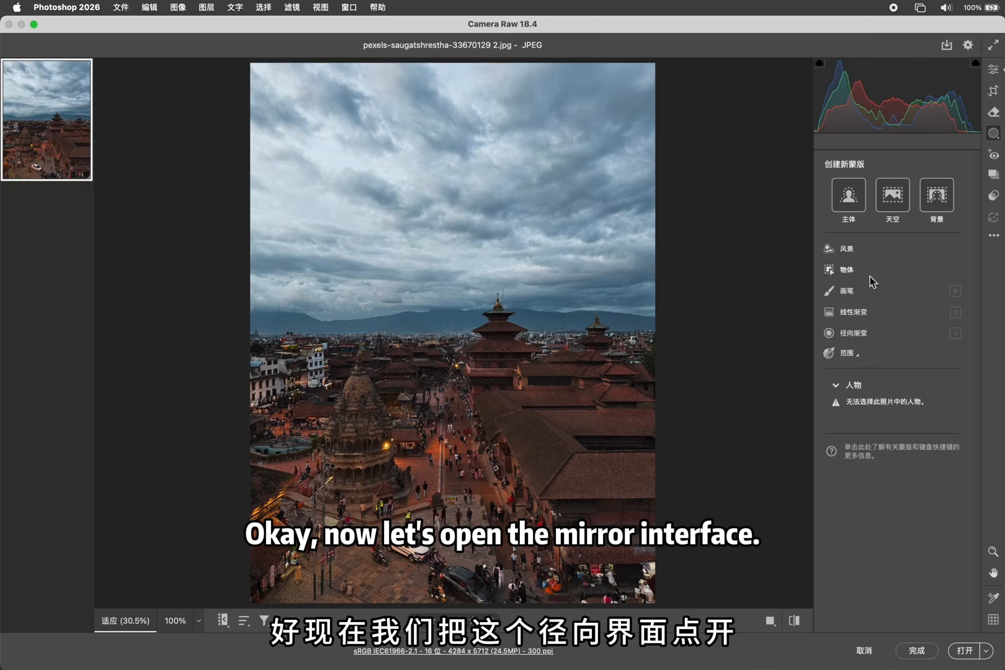
Add a large radial gradient mask centred on the old town with exposure +0.60, and return to the global edit settings
click(856, 335)
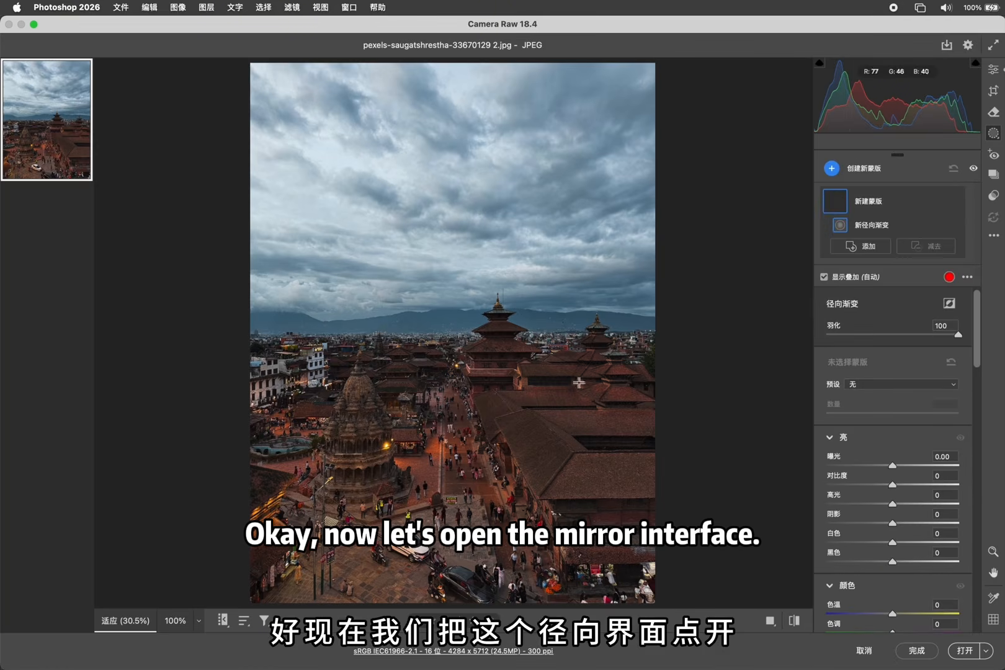
drag(453, 377, 589, 620)
drag(481, 485, 492, 460)
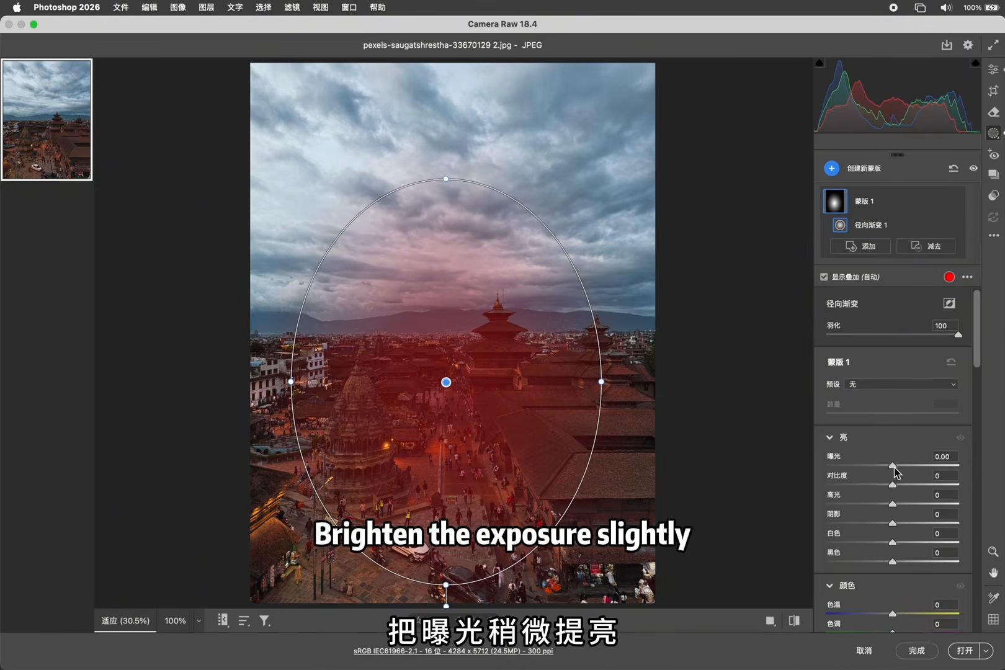
drag(893, 466, 905, 468)
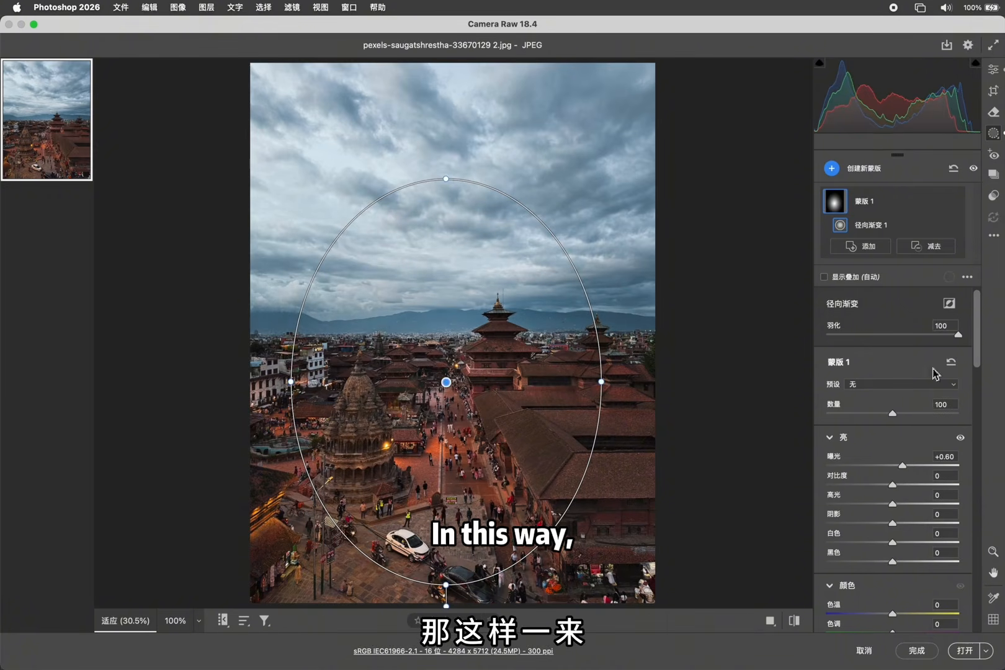
click(993, 70)
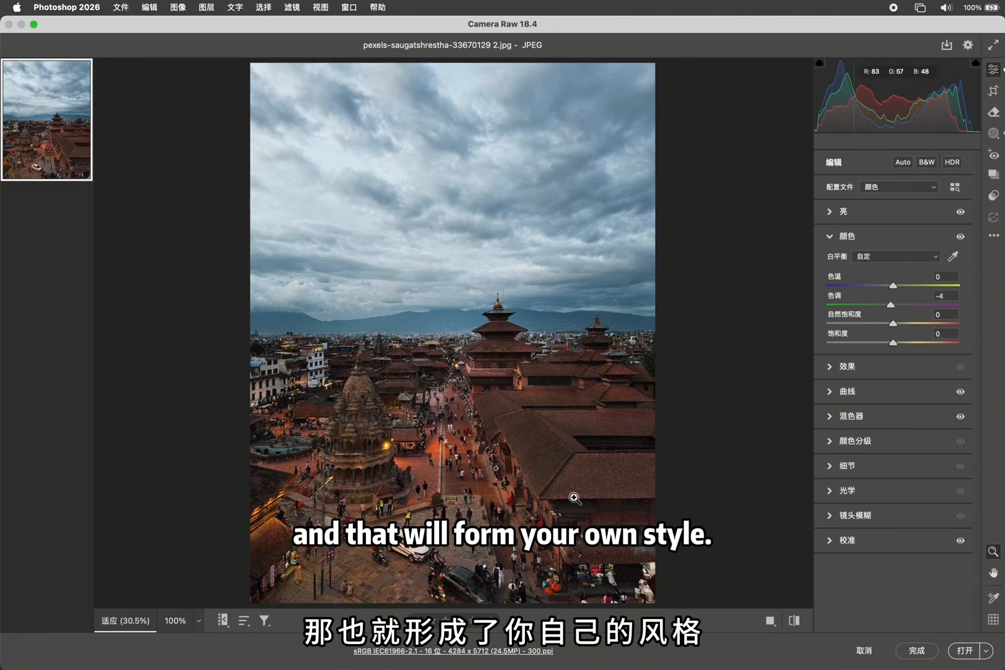
Compare the graded dusk photo with its default settings
click(795, 621)
click(795, 622)
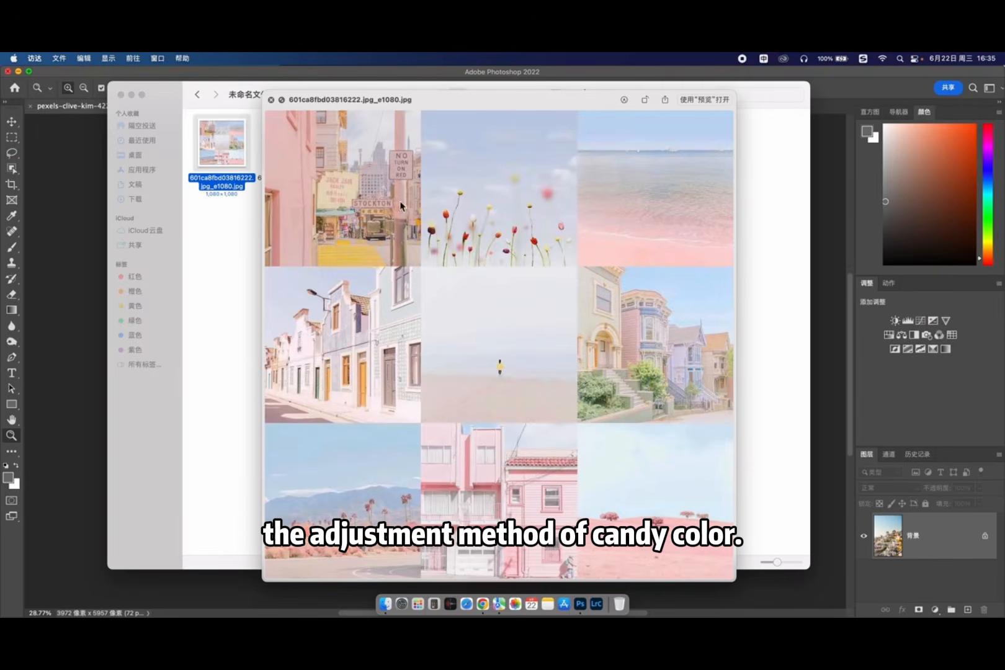
Preview the second candy-color collage and the laundry-street photo in the reference folder
click(271, 99)
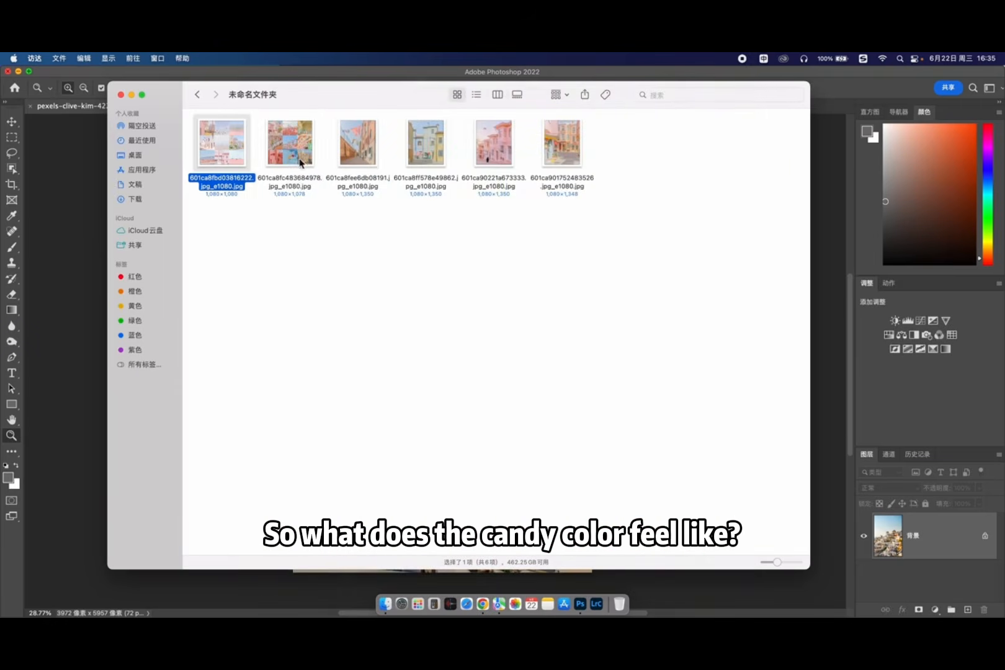
click(298, 156)
key(space)
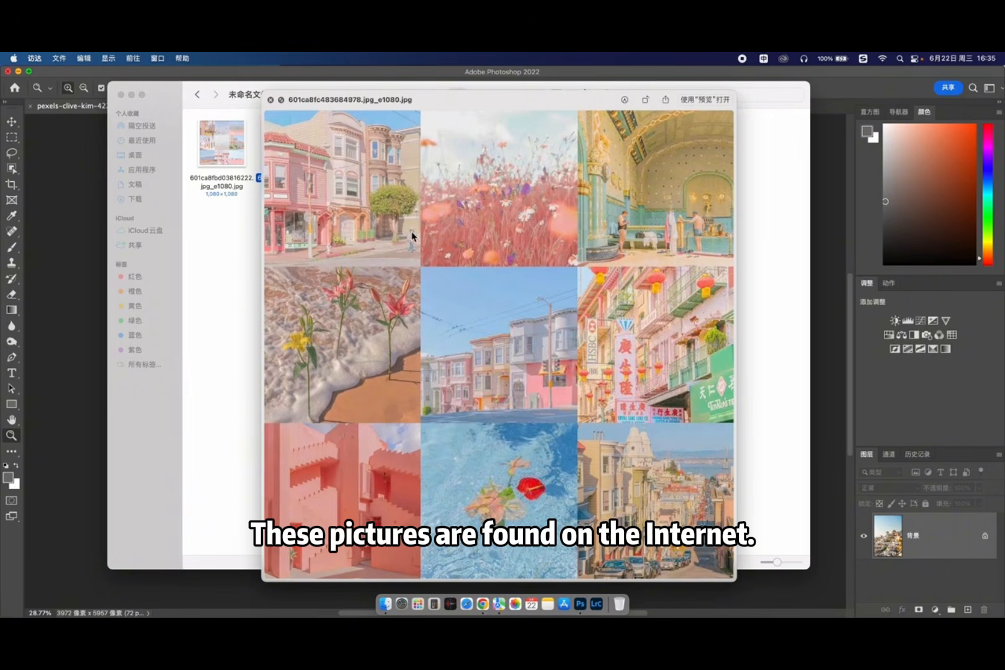
click(271, 100)
click(362, 146)
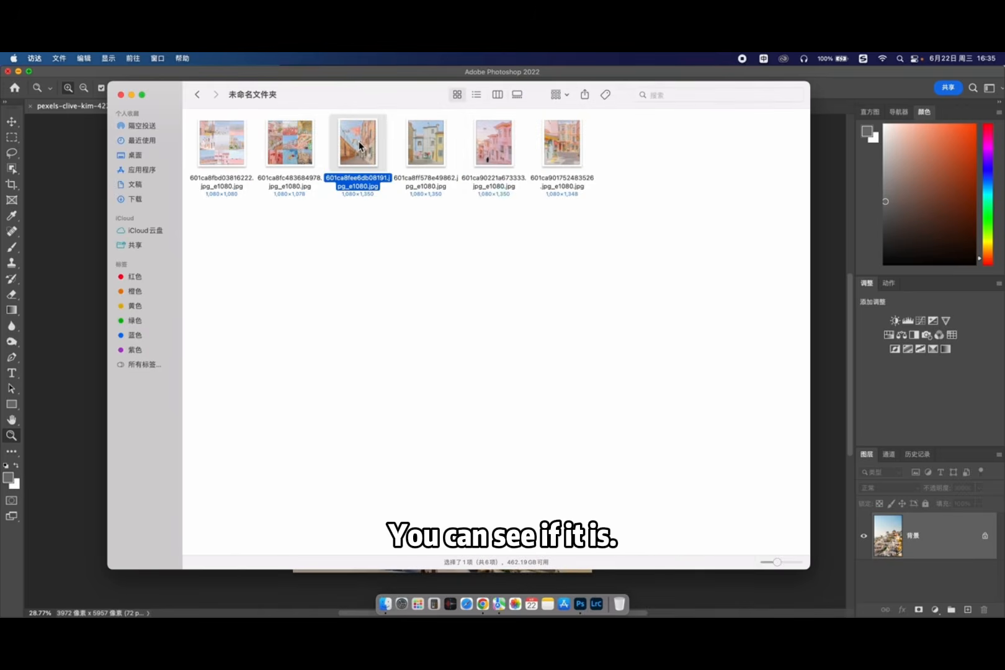
key(space)
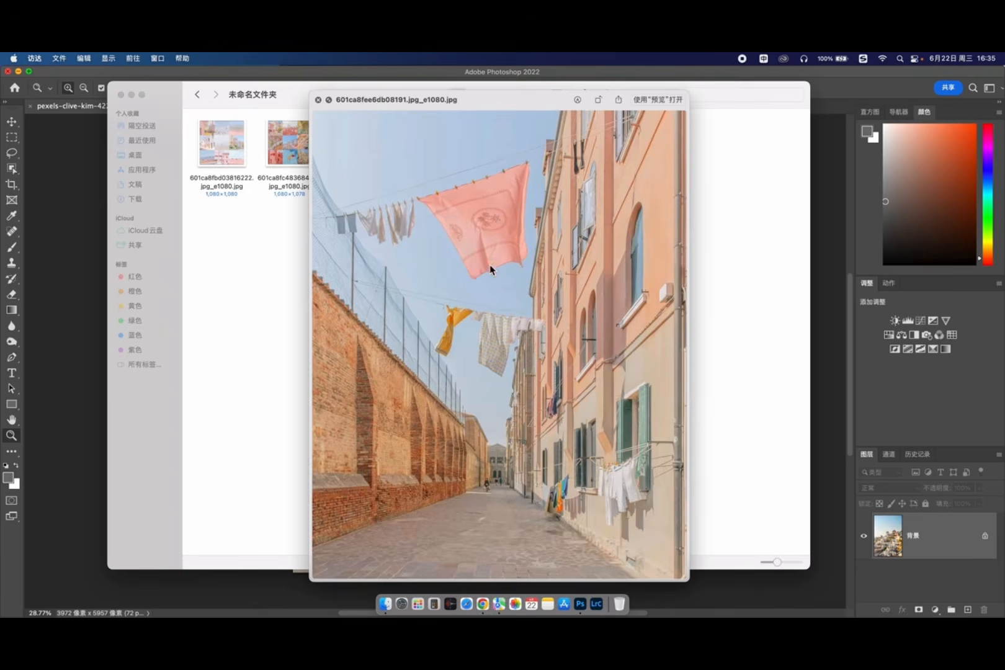
key(space)
Preview the pink houses photo and the orange street-corner photo in the reference folder
click(496, 163)
key(space)
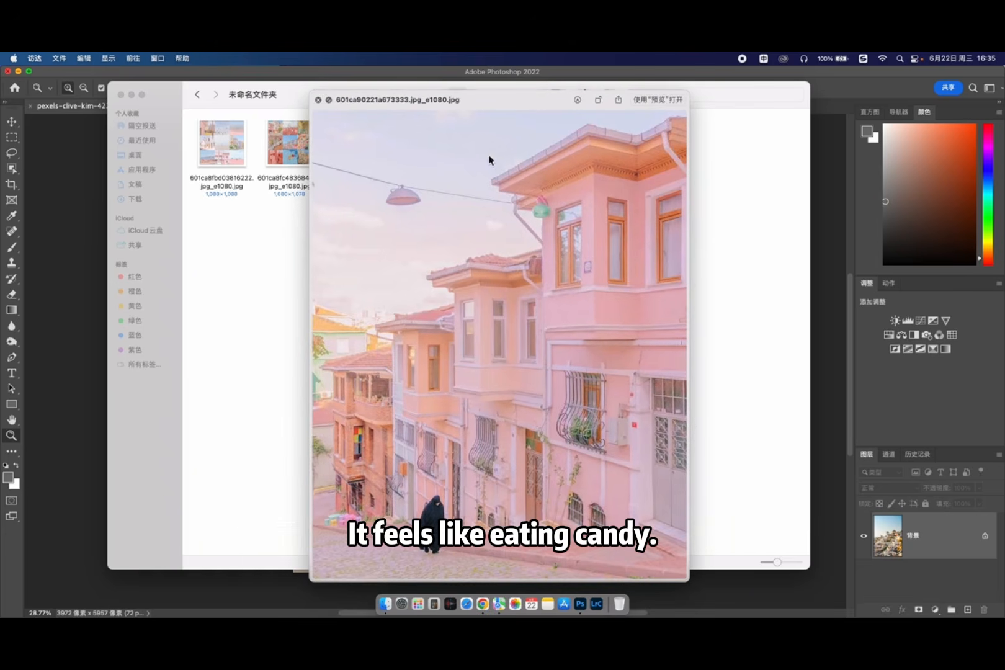
key(space)
click(561, 160)
key(space)
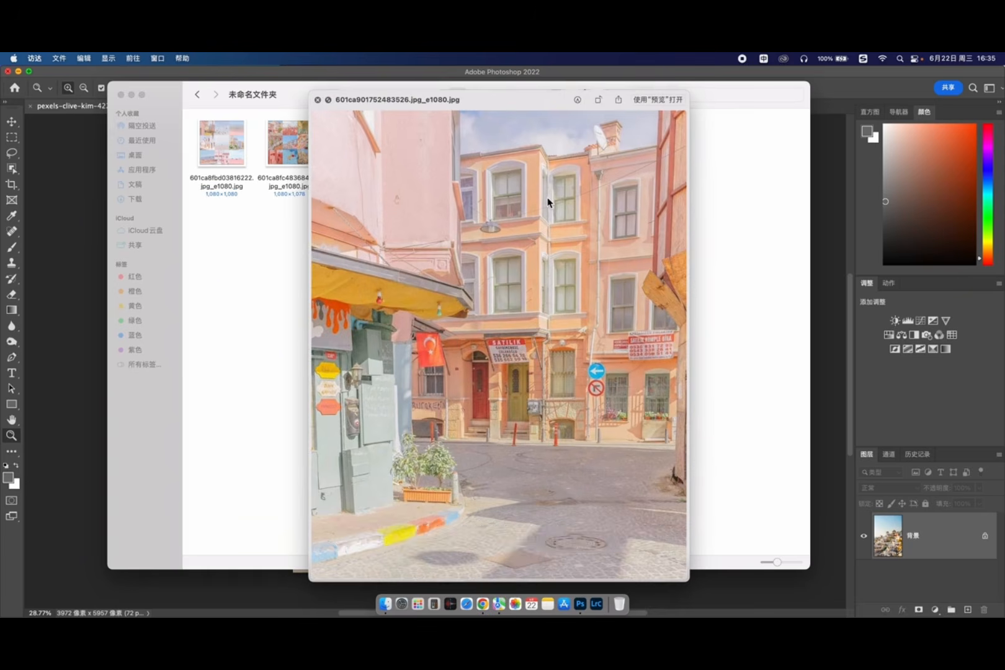
key(space)
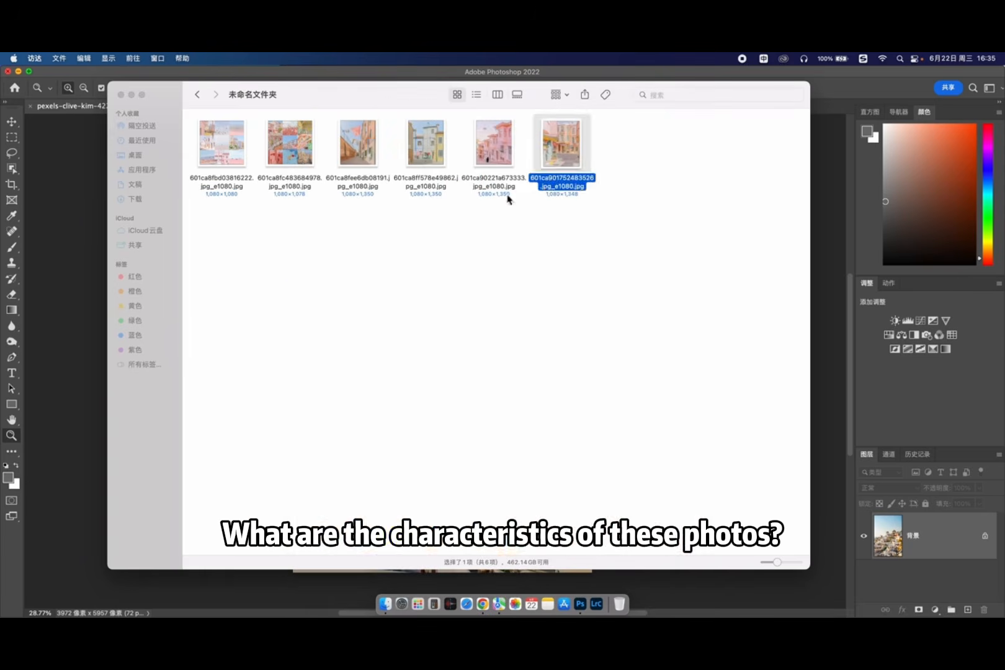
Preview the first pastel collage to examine its tone and brightness
click(233, 149)
click(278, 150)
click(244, 149)
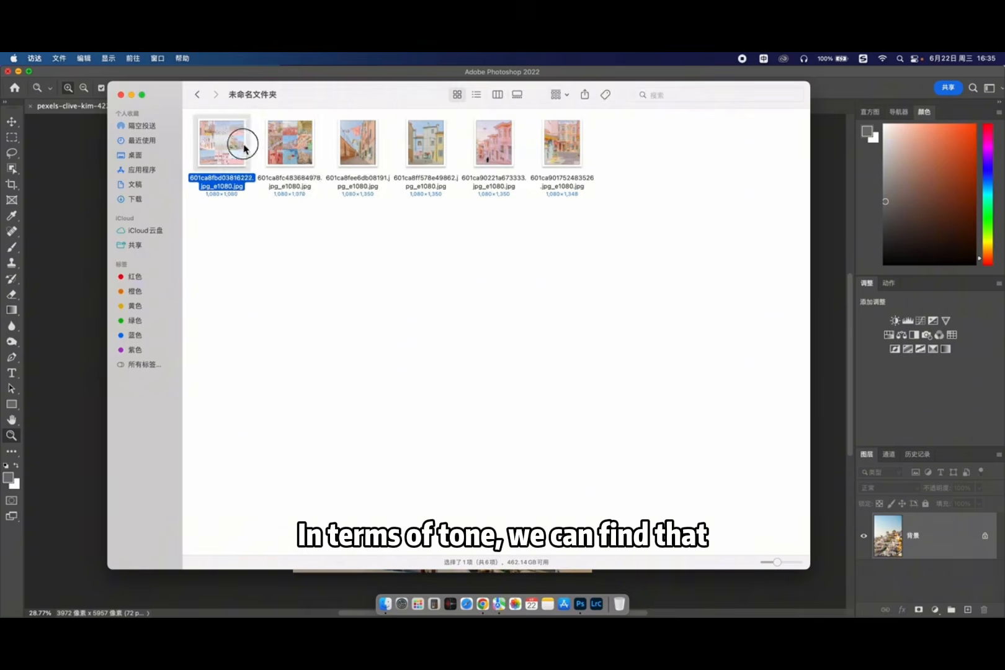
key(space)
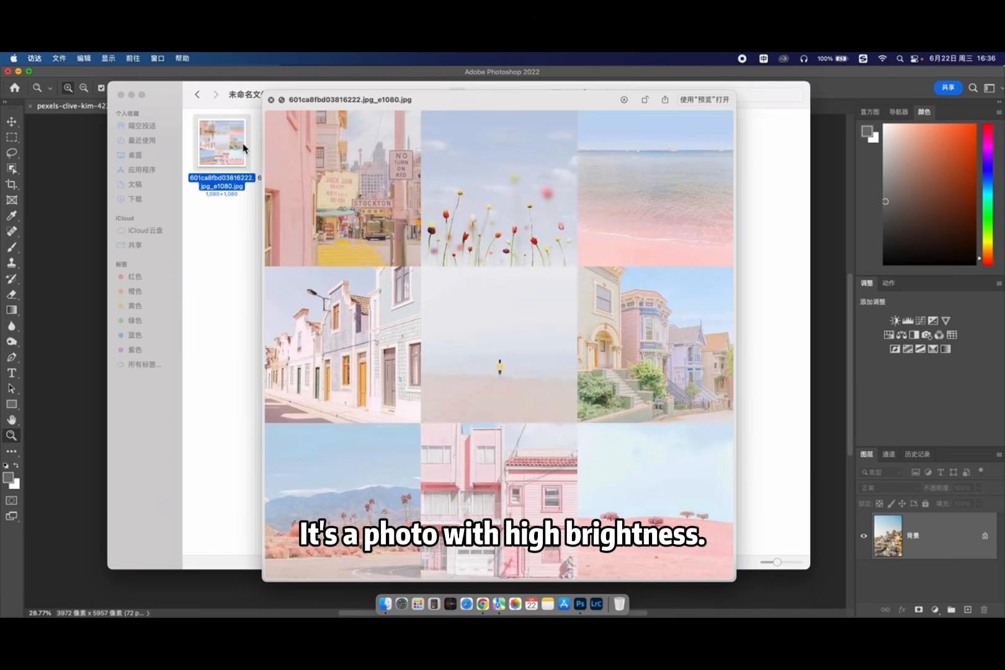
key(space)
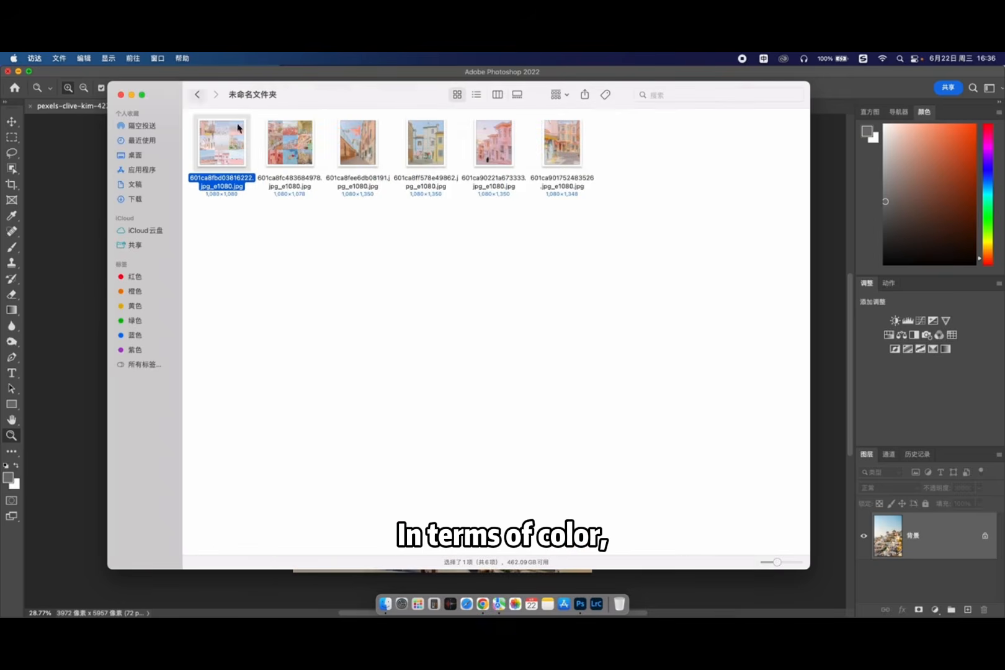
Preview the second collage and the blue-and-yellow houses photo to examine their color saturation
click(304, 145)
key(space)
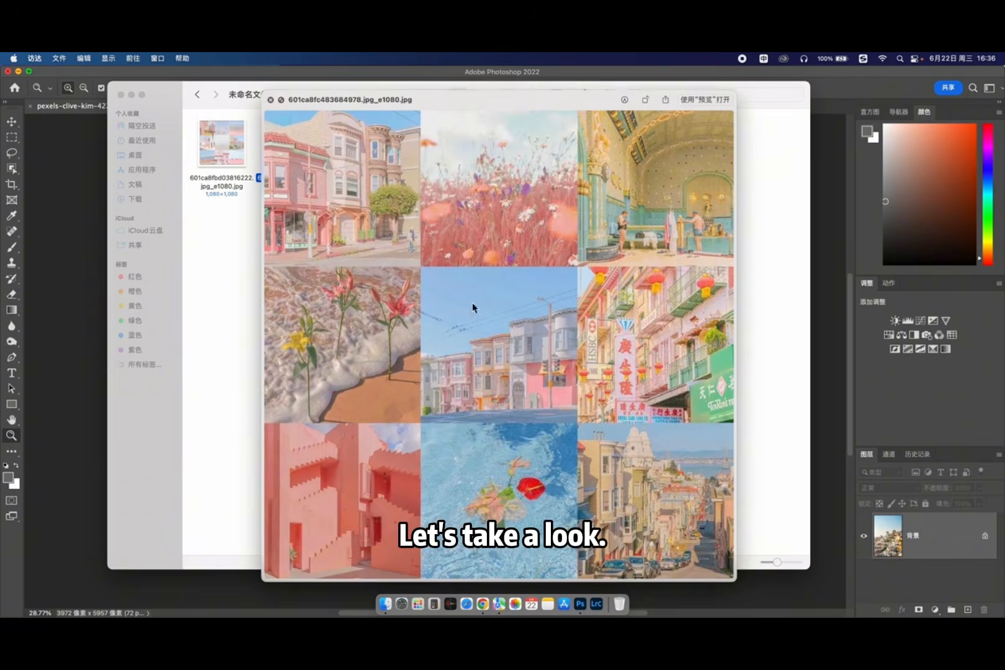
key(space)
click(434, 160)
key(space)
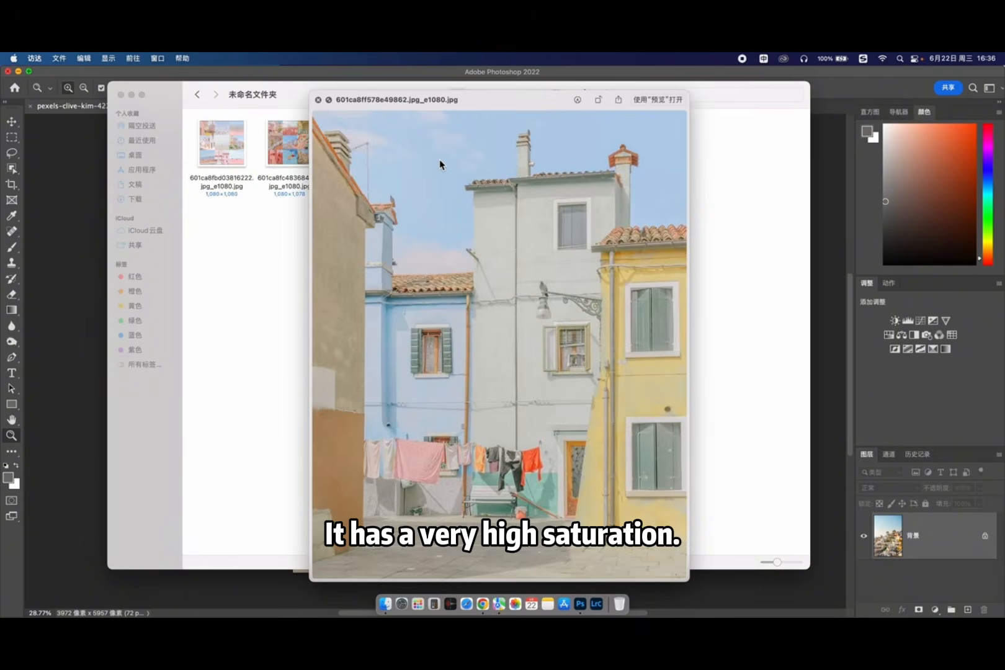
key(space)
Examine the building colors in the pink houses photo, the second collage and the orange street-corner photo
click(490, 176)
key(space)
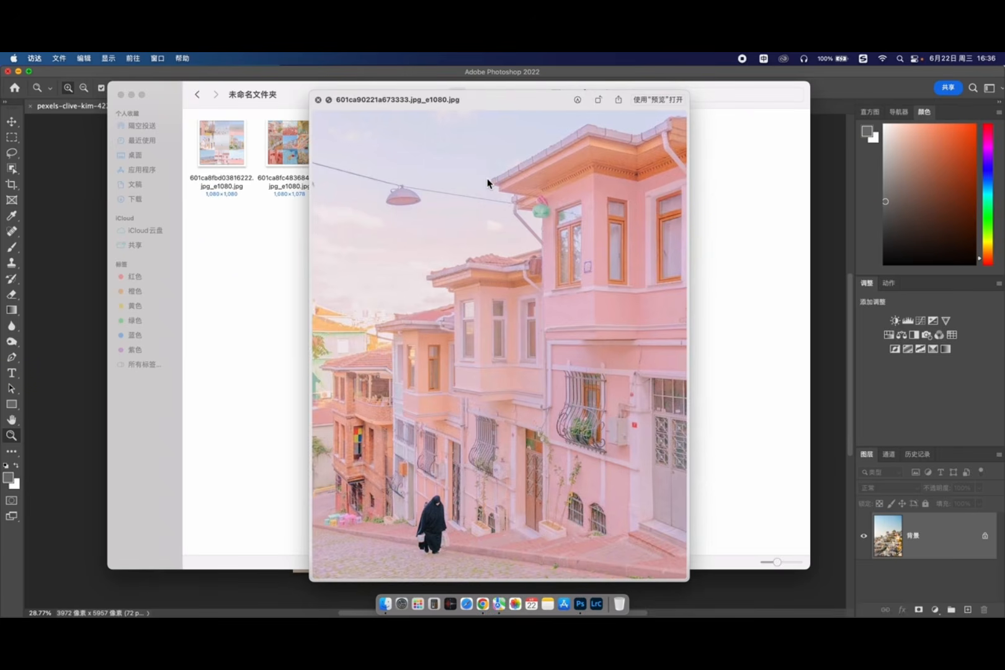
key(Left)
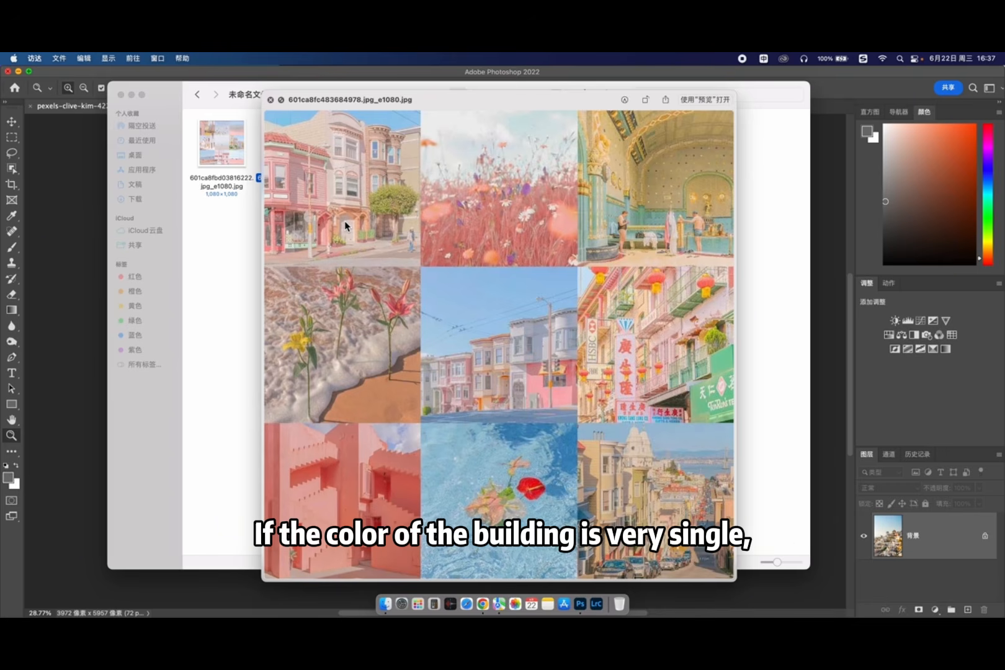
key(space)
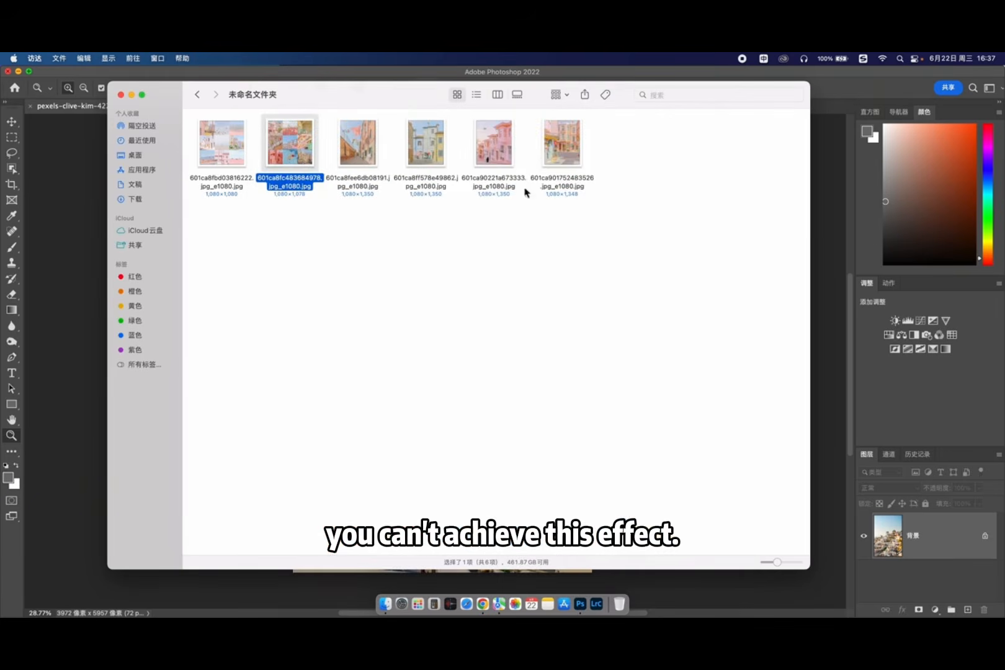
click(527, 166)
key(space)
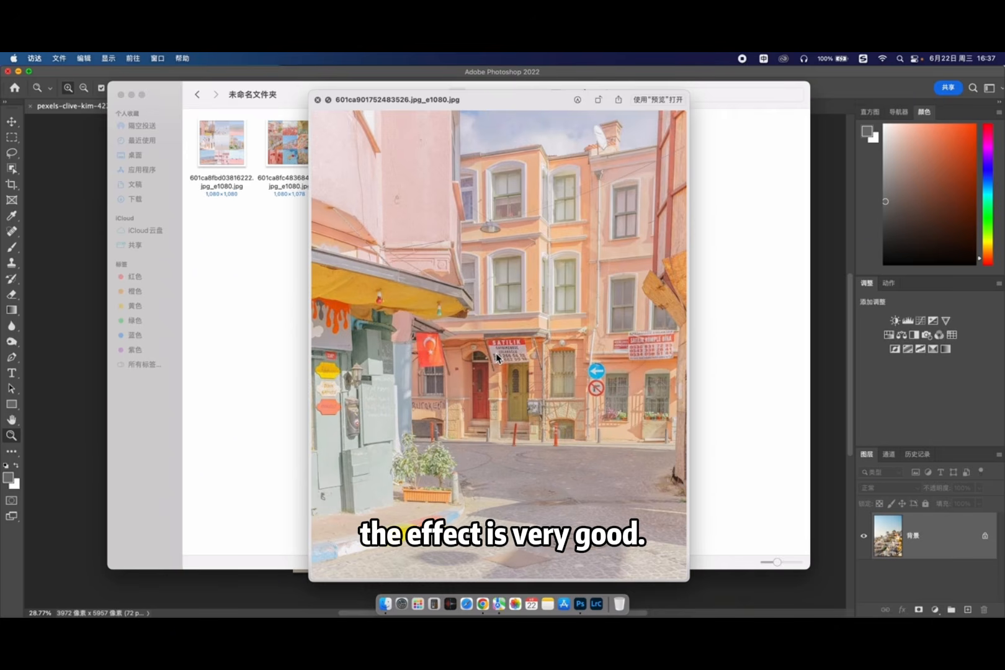
key(space)
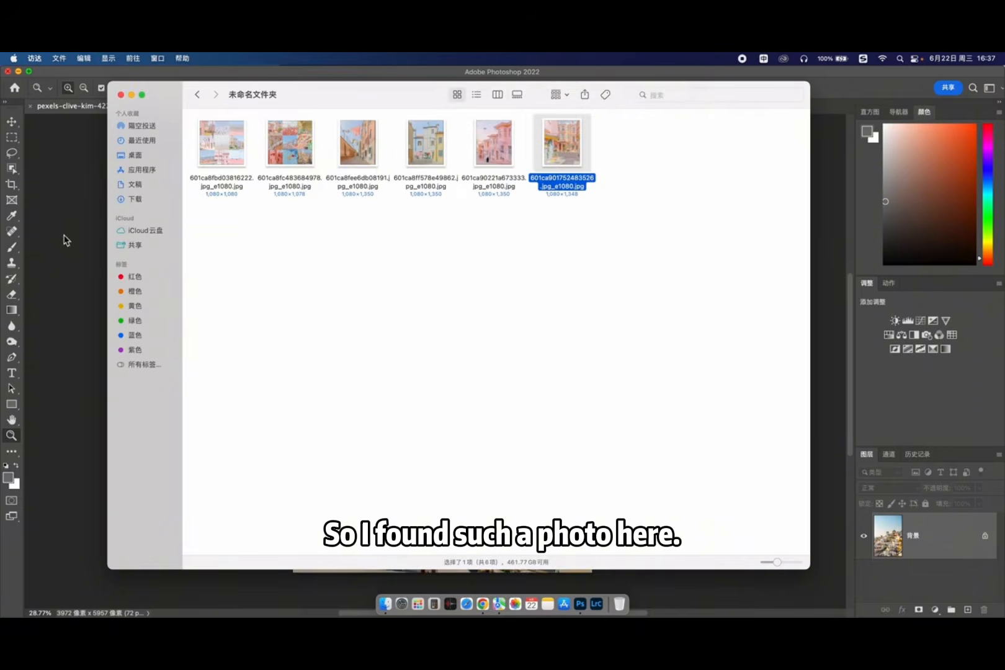
Switch to Photoshop and inspect the sky and the buildings of the white hillside village photo up close
click(63, 234)
drag(472, 405, 509, 408)
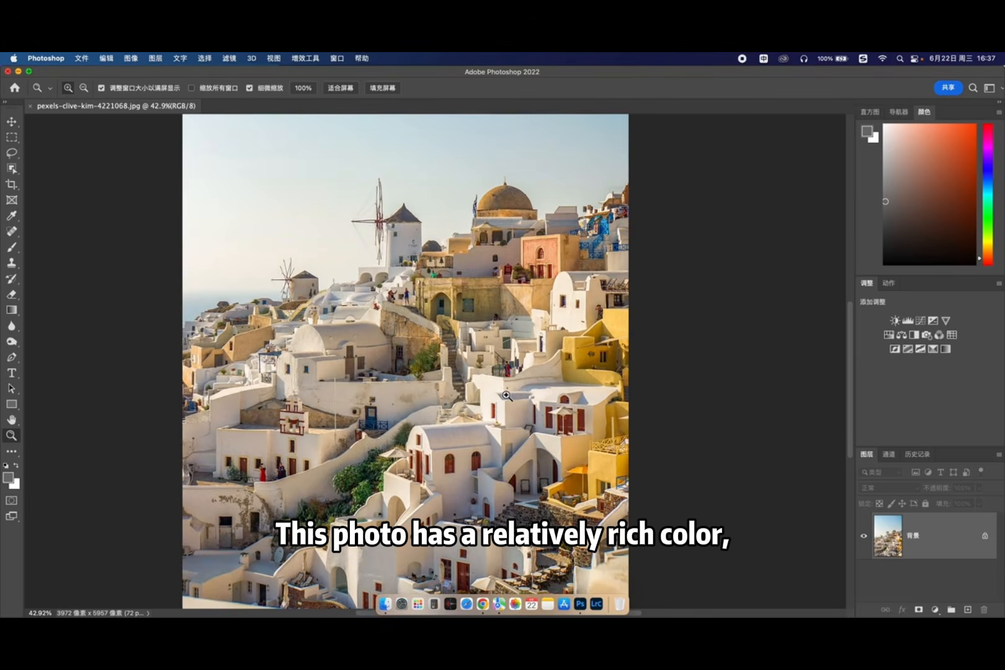
scroll(458, 324, up, 5)
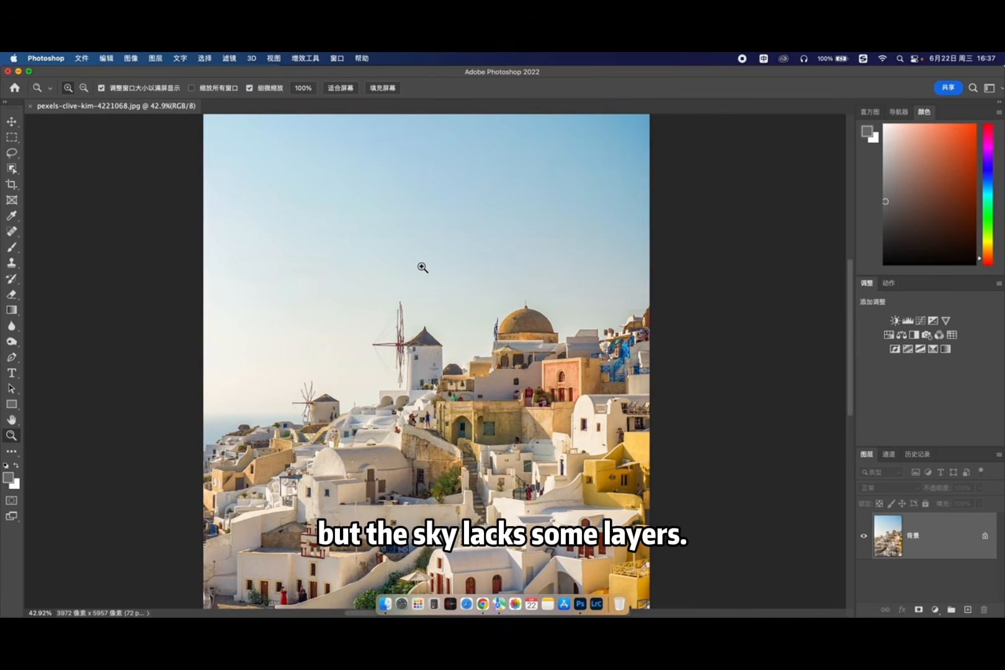
drag(465, 371, 452, 343)
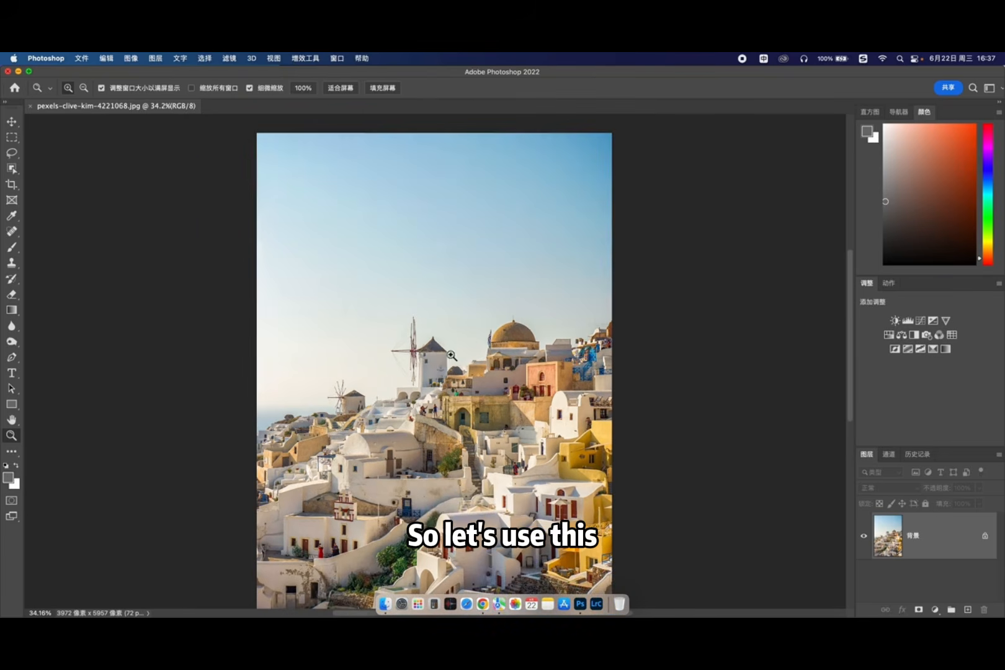
drag(437, 407, 427, 337)
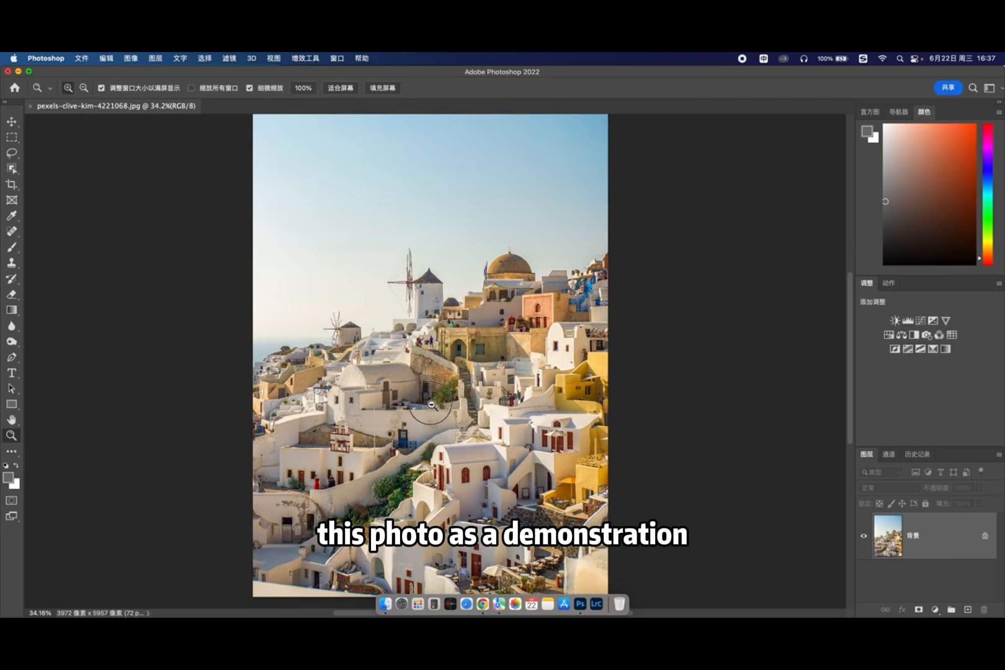
drag(423, 398, 443, 337)
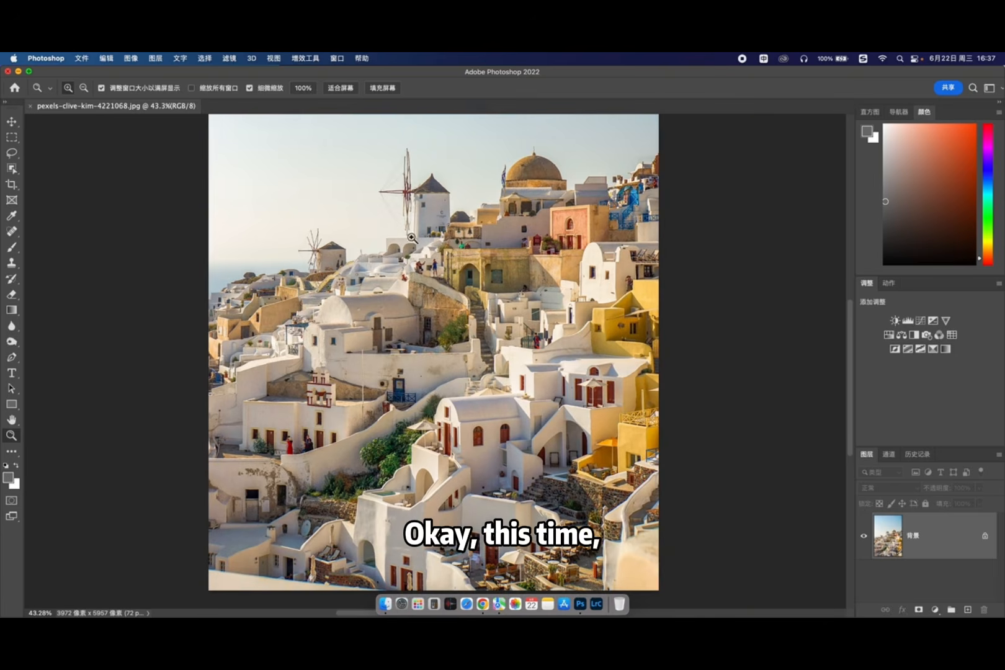
In the Camera Raw filter, set contrast to -100, shadows to +100 and highlights to -100, and compare the result with the unadjusted photo
click(229, 58)
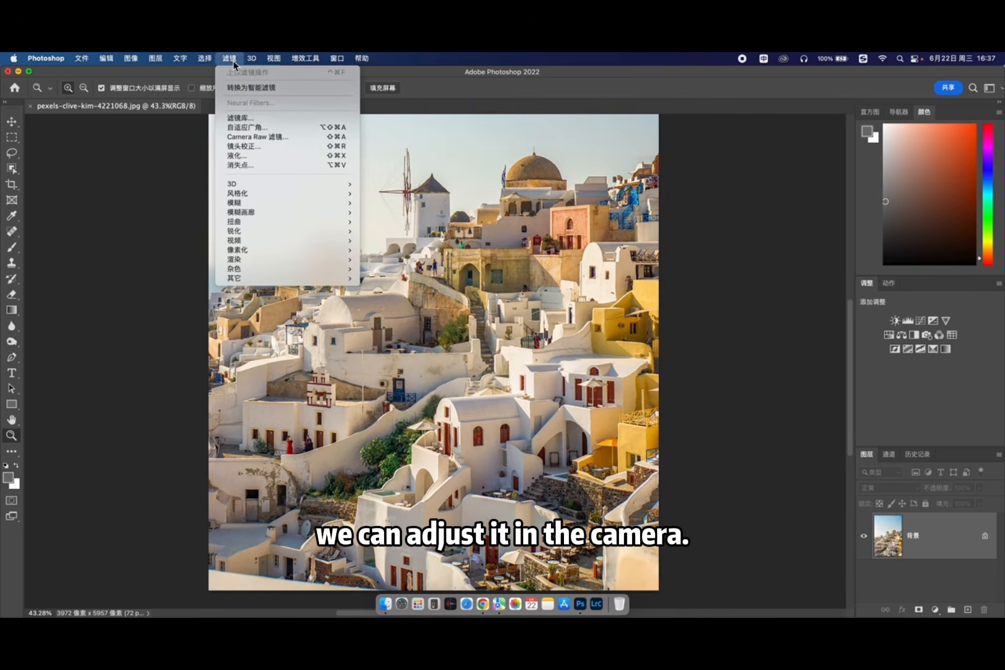
click(271, 137)
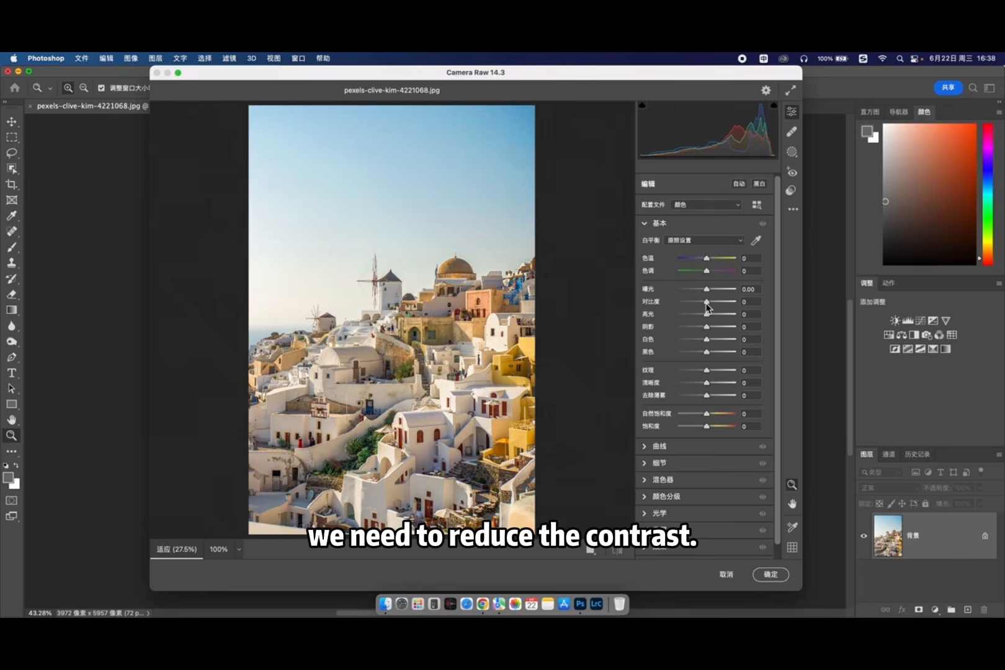
drag(709, 305, 677, 304)
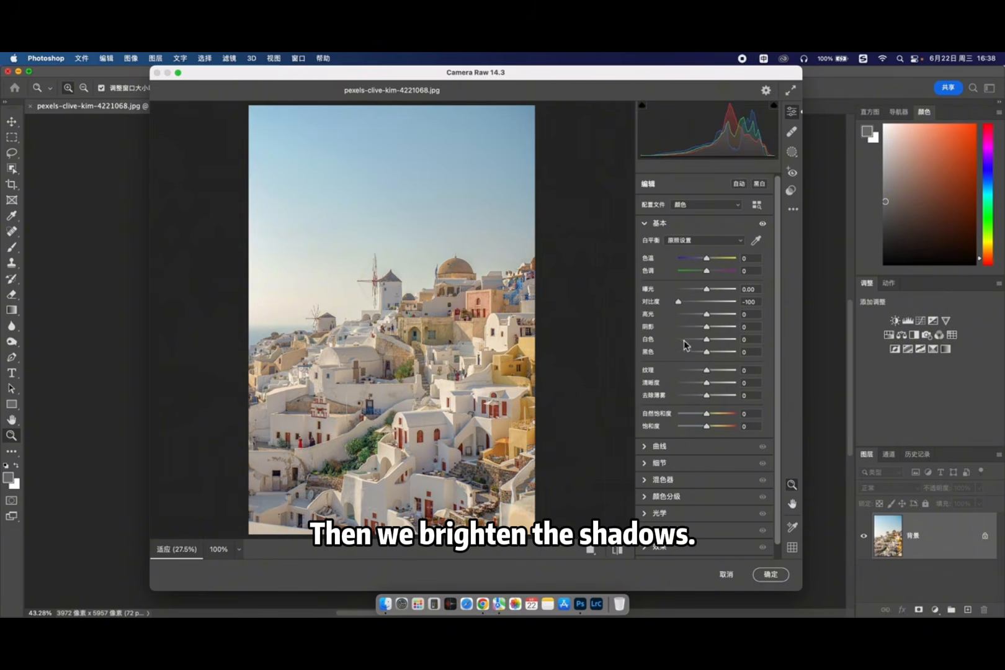
drag(706, 327, 744, 329)
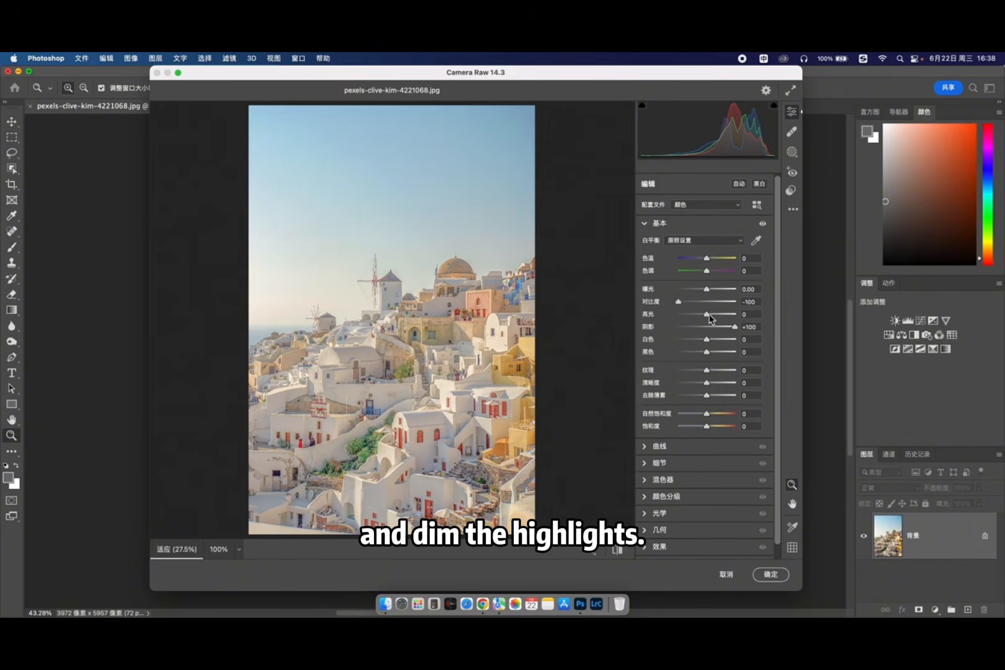
drag(709, 318, 659, 311)
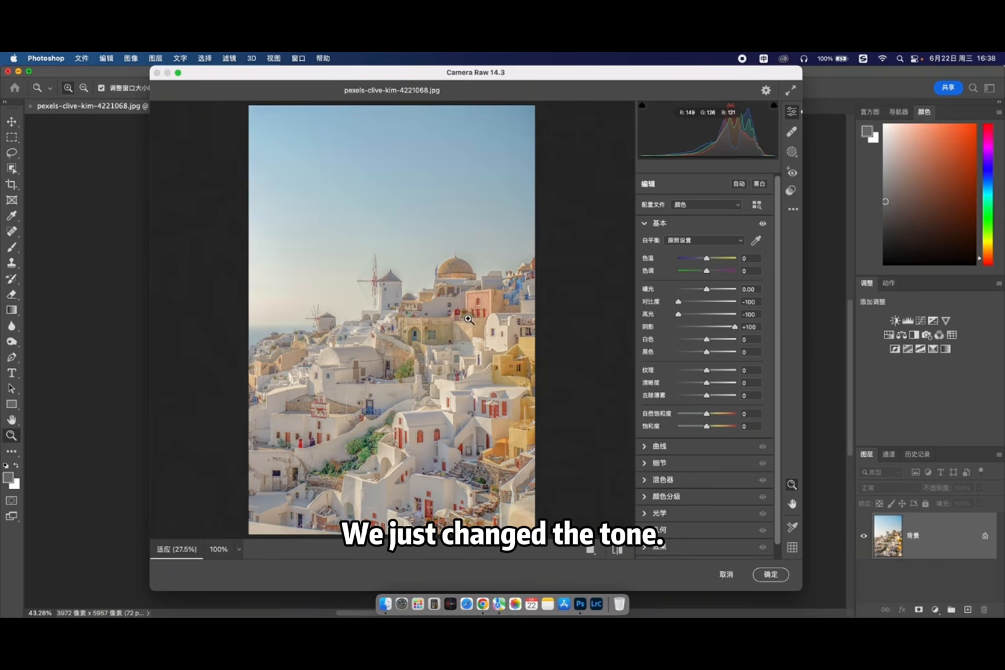
click(763, 224)
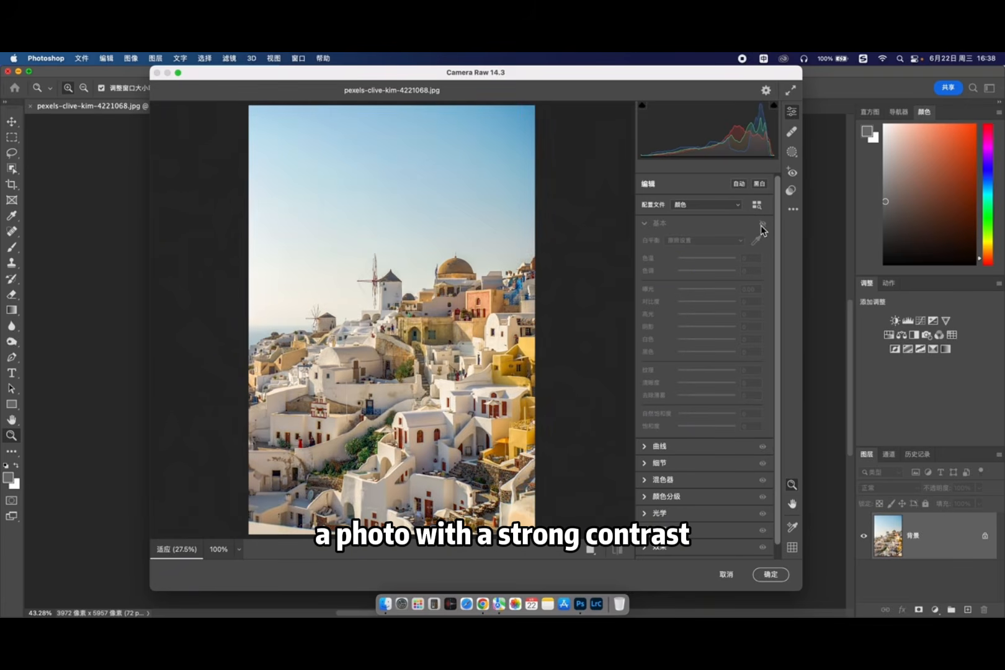
click(762, 225)
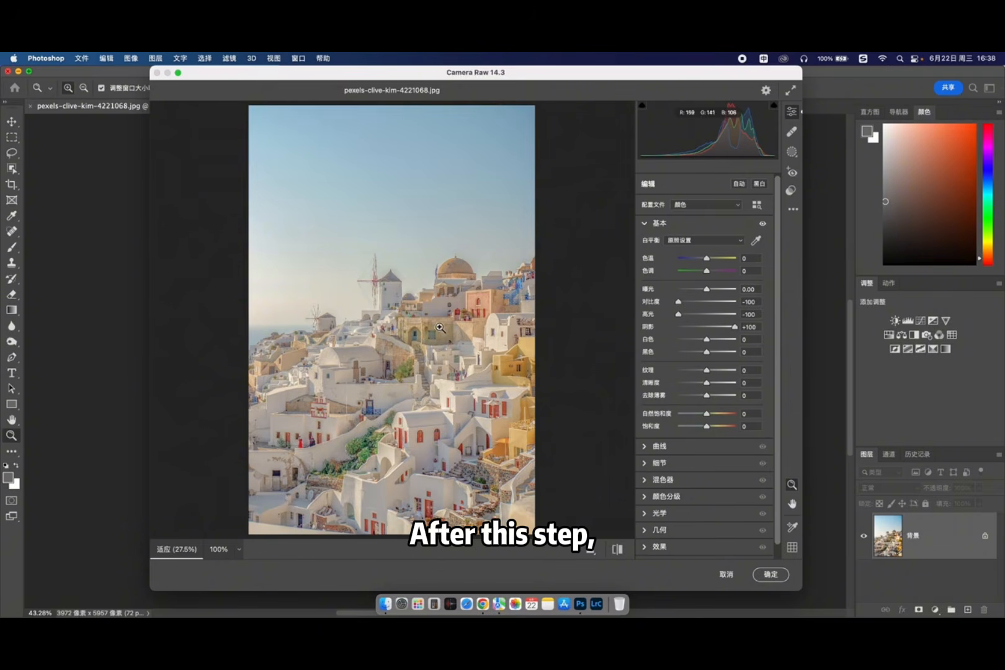
Set the whites to +44, checking the histogram for clipping, and the texture to -6
drag(706, 342, 719, 344)
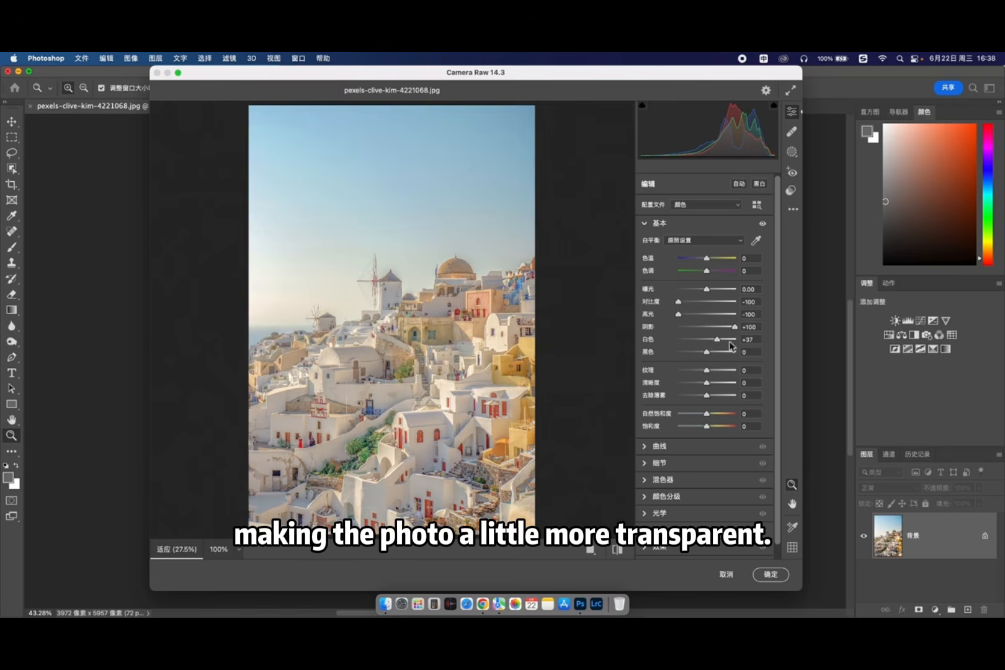
drag(721, 341, 707, 341)
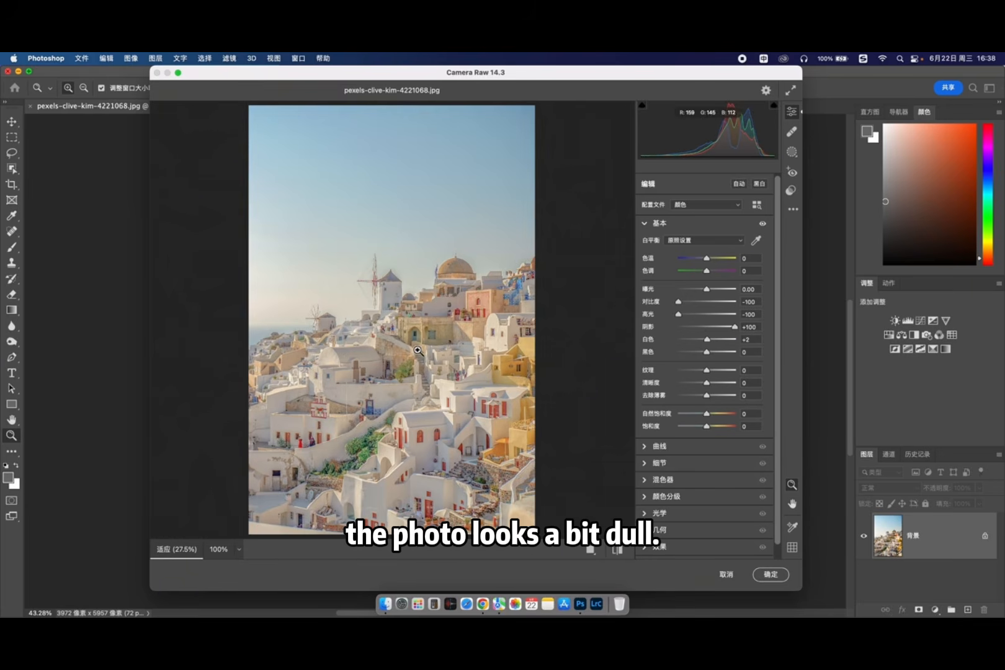
mouse_move(708, 340)
mouse_down()
mouse_move(735, 346)
mouse_move(710, 345)
mouse_move(722, 345)
mouse_up()
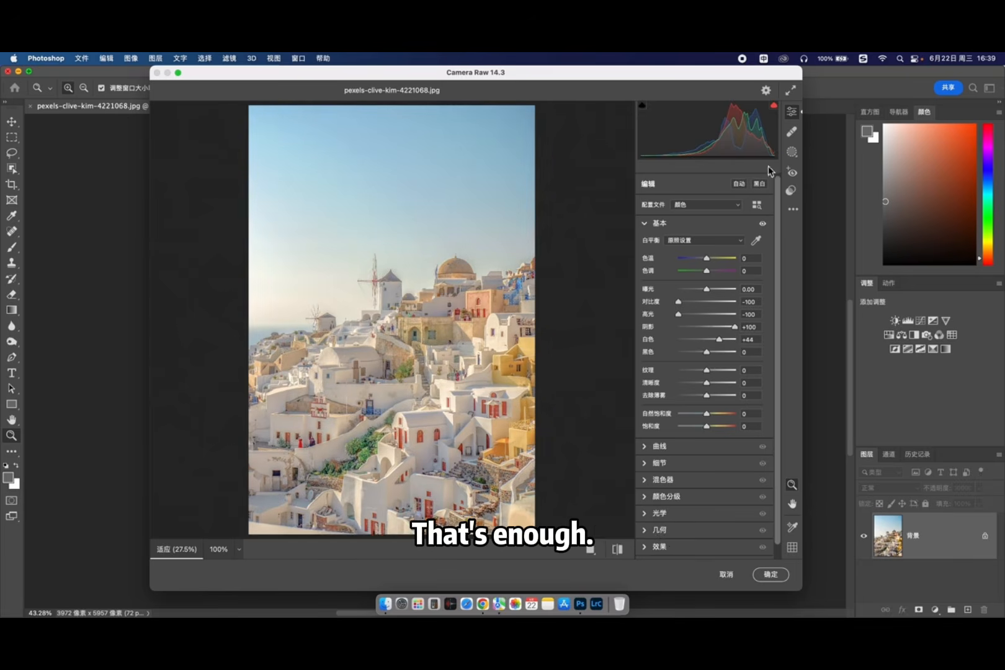
mouse_move(773, 149)
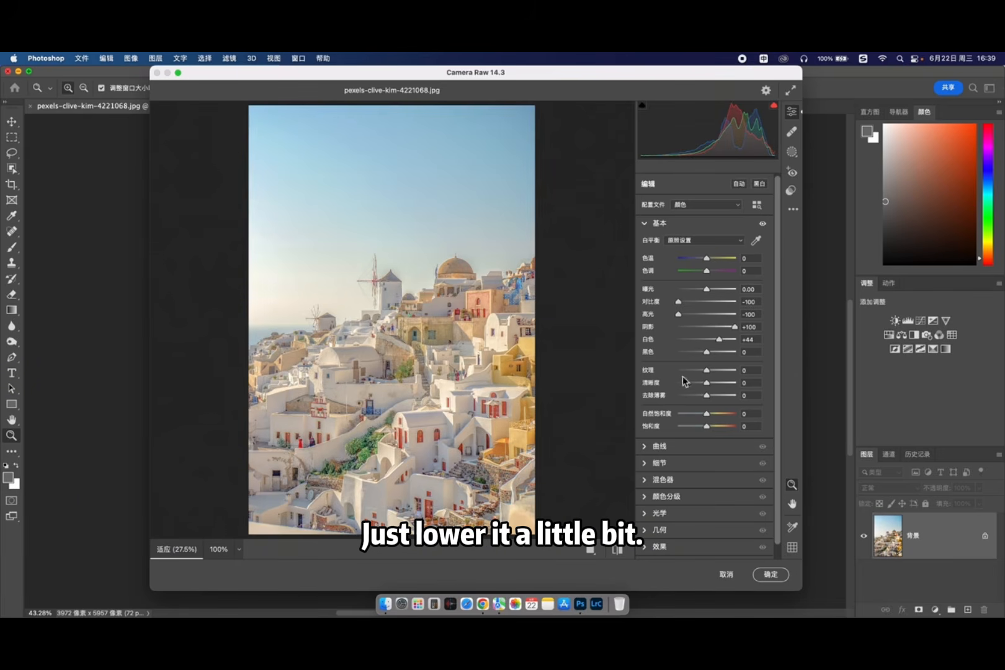
drag(709, 374, 707, 375)
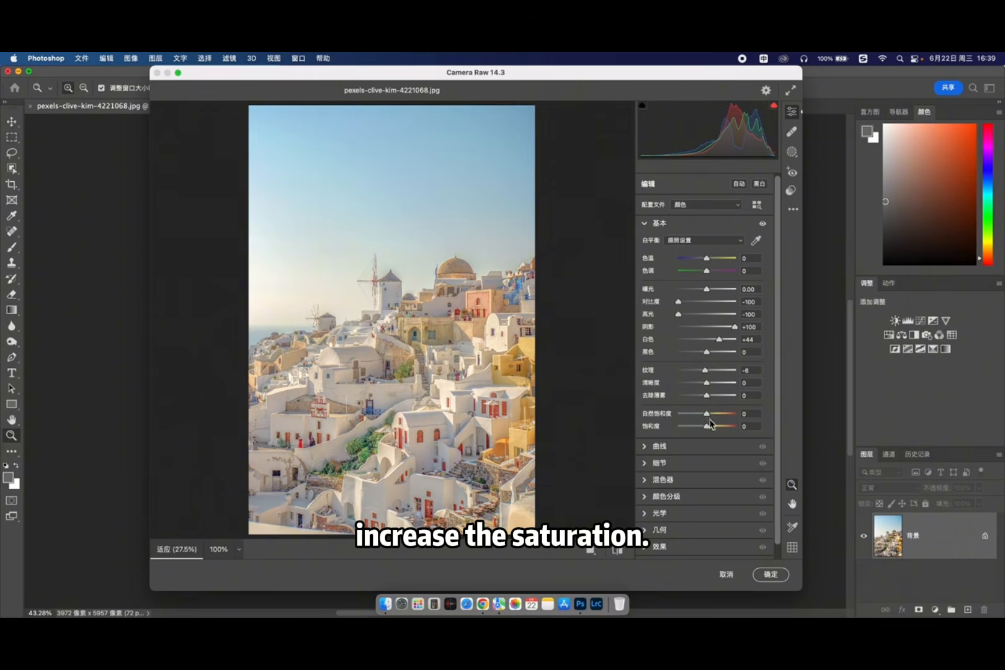
Set the blacks to +100, vibrance to +37 and saturation to +19, comparing the photo with and without the basic adjustments
drag(706, 413, 726, 420)
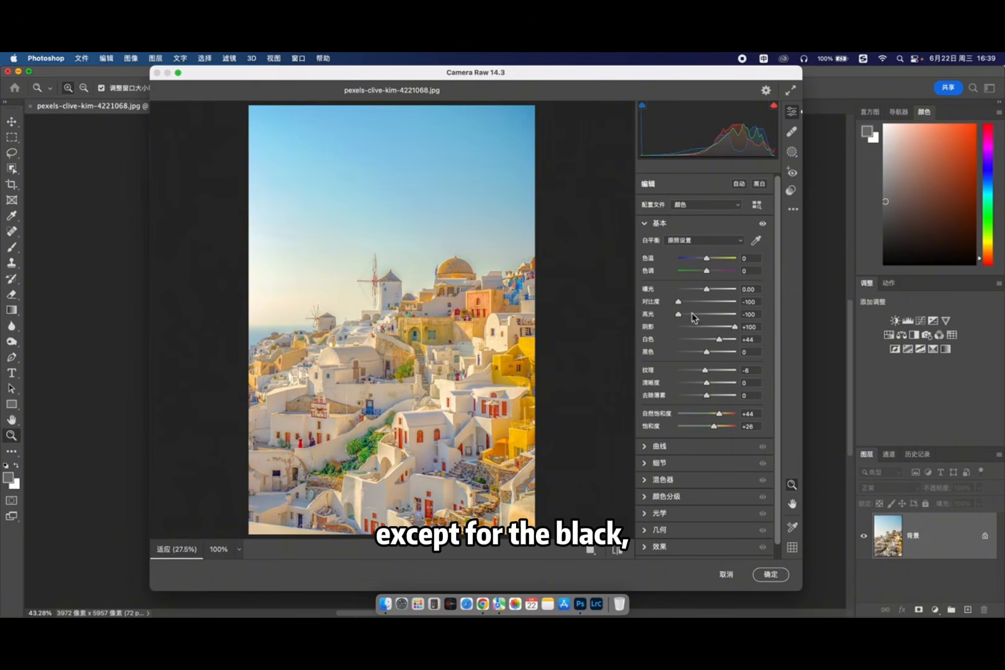
click(707, 353)
drag(720, 352, 747, 354)
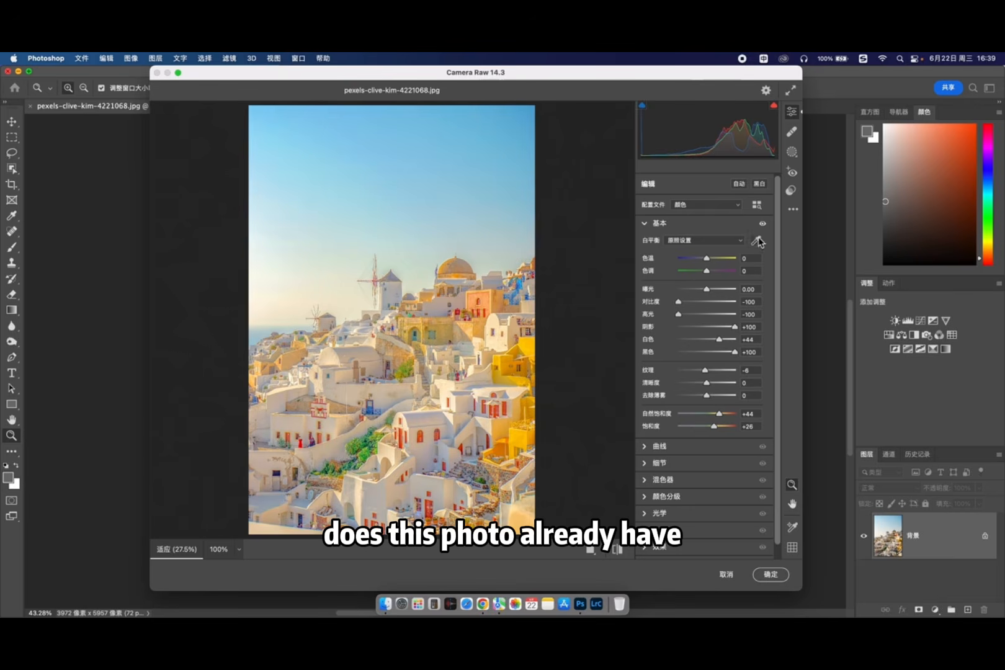
drag(763, 225, 763, 226)
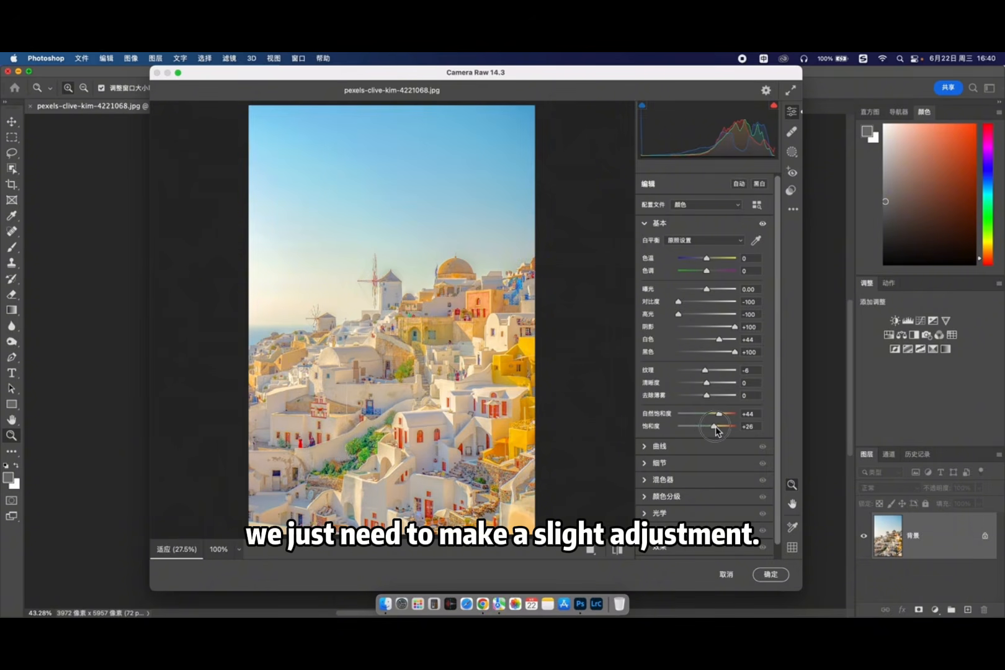
mouse_move(716, 427)
mouse_down()
mouse_move(719, 414)
mouse_move(714, 426)
mouse_up()
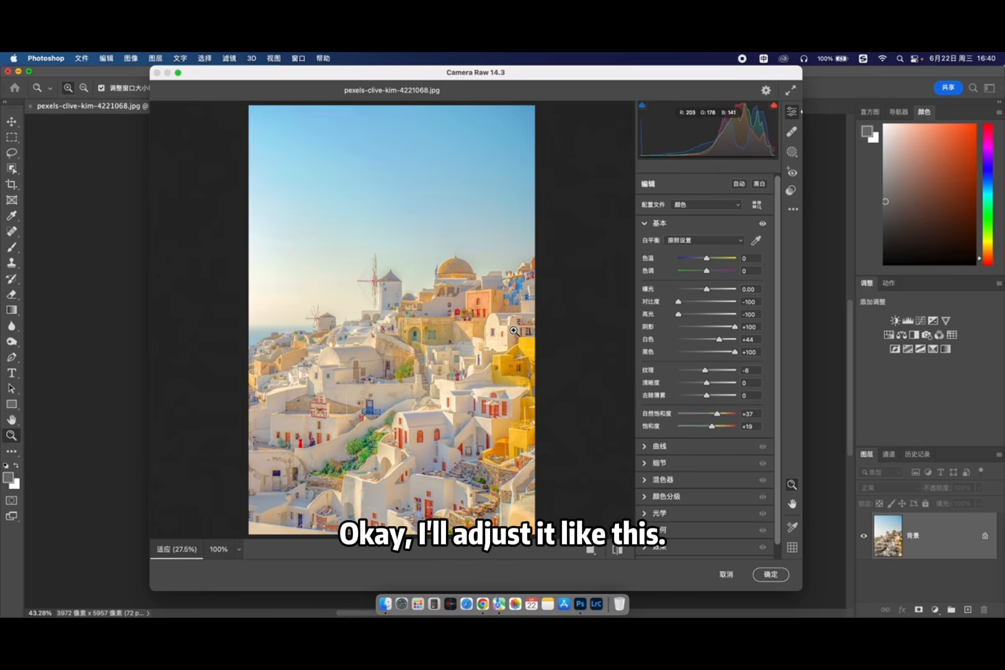
In the color mixer, set saturation to red +67, orange +52, yellow +6, green +56, aqua +20 and blue +70
click(658, 479)
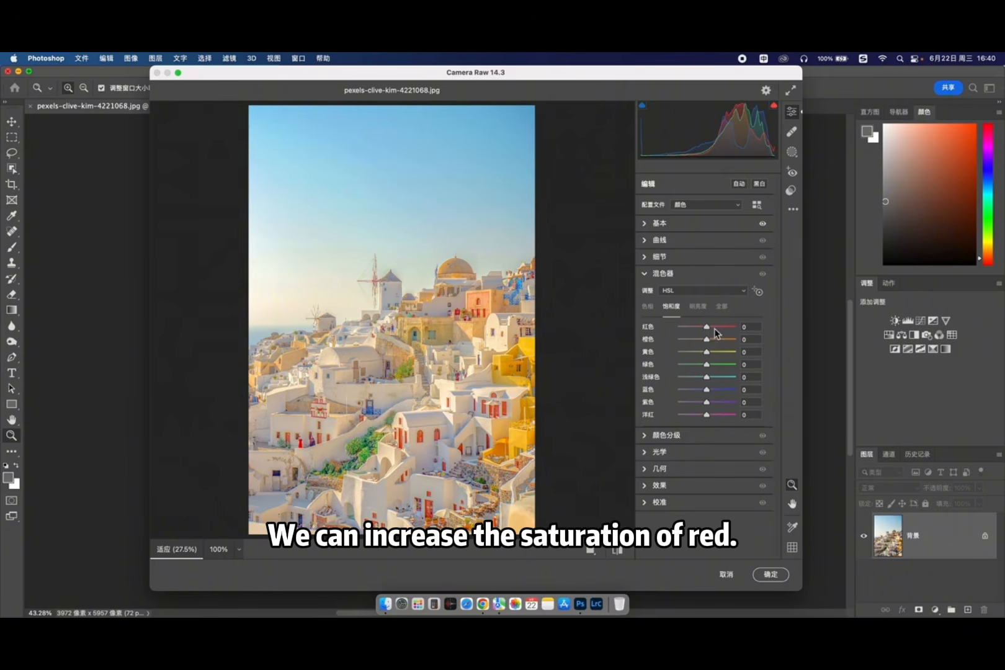
drag(720, 331, 733, 338)
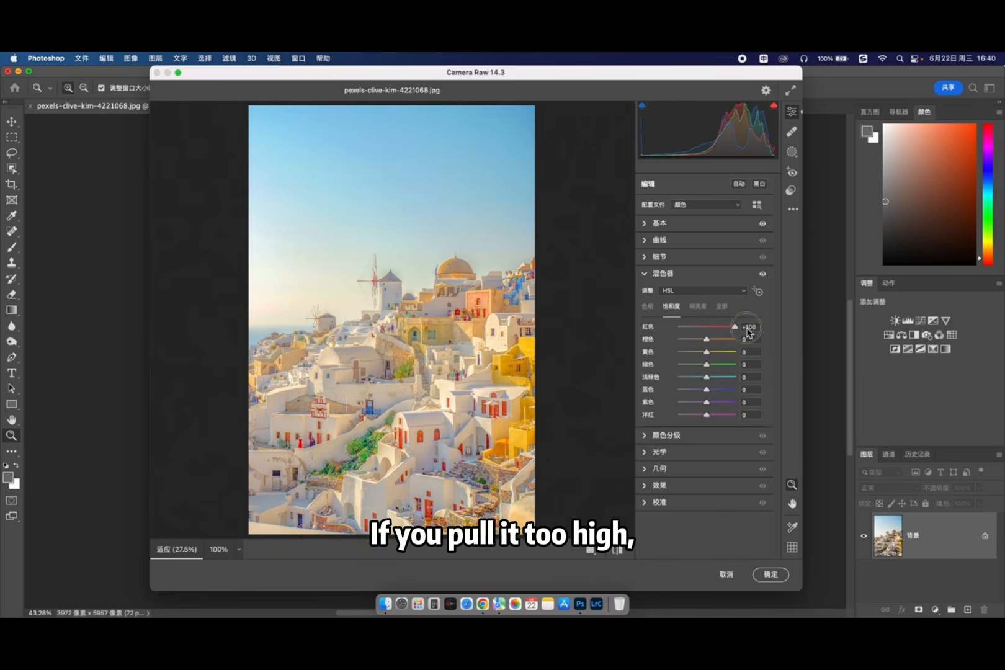
drag(735, 330, 721, 332)
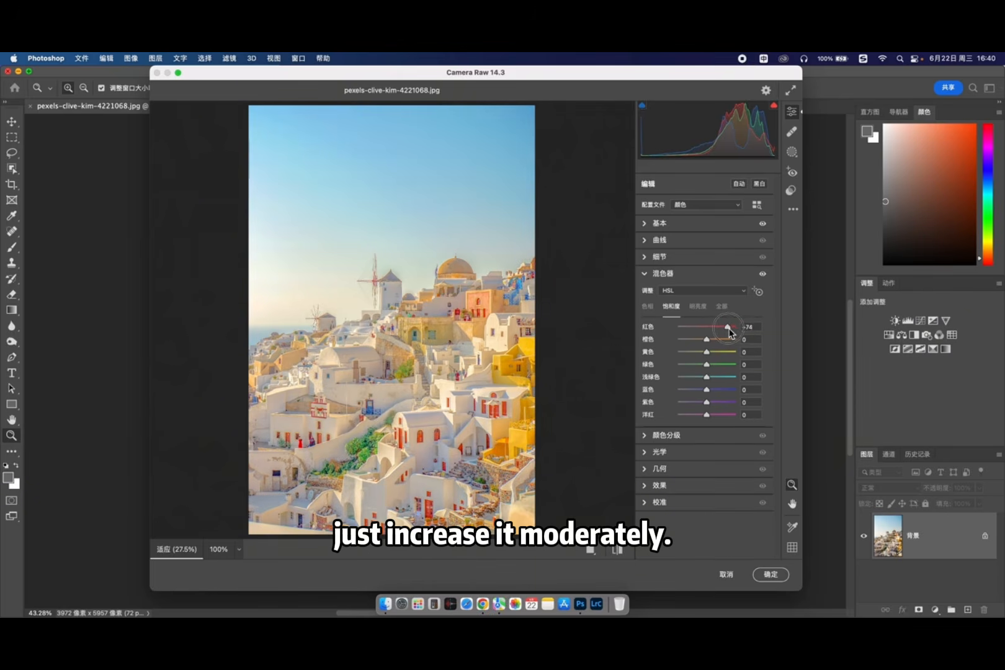
click(673, 223)
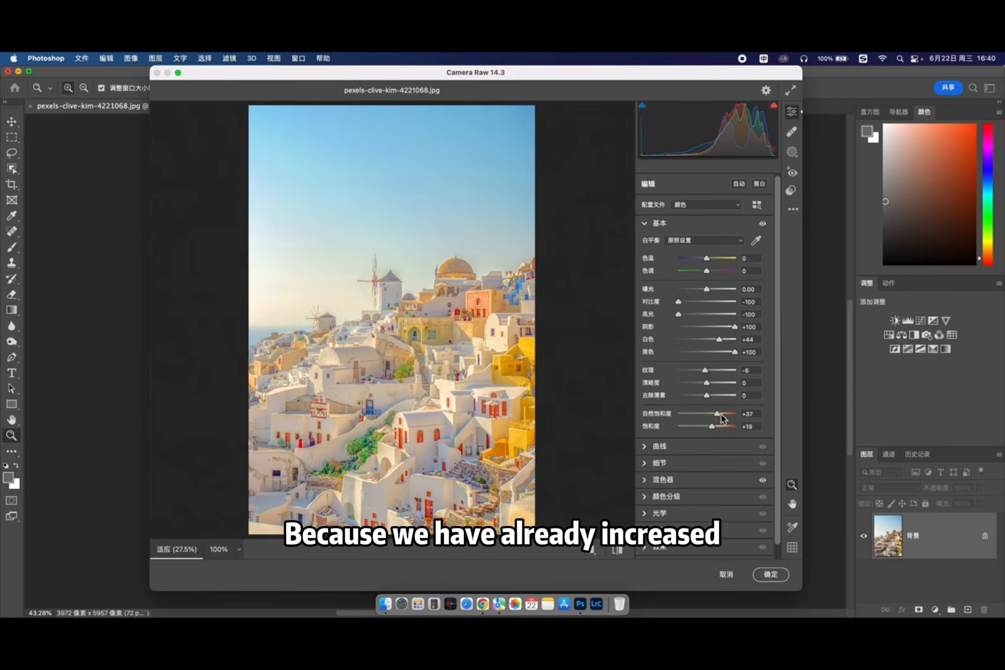
click(665, 222)
click(669, 276)
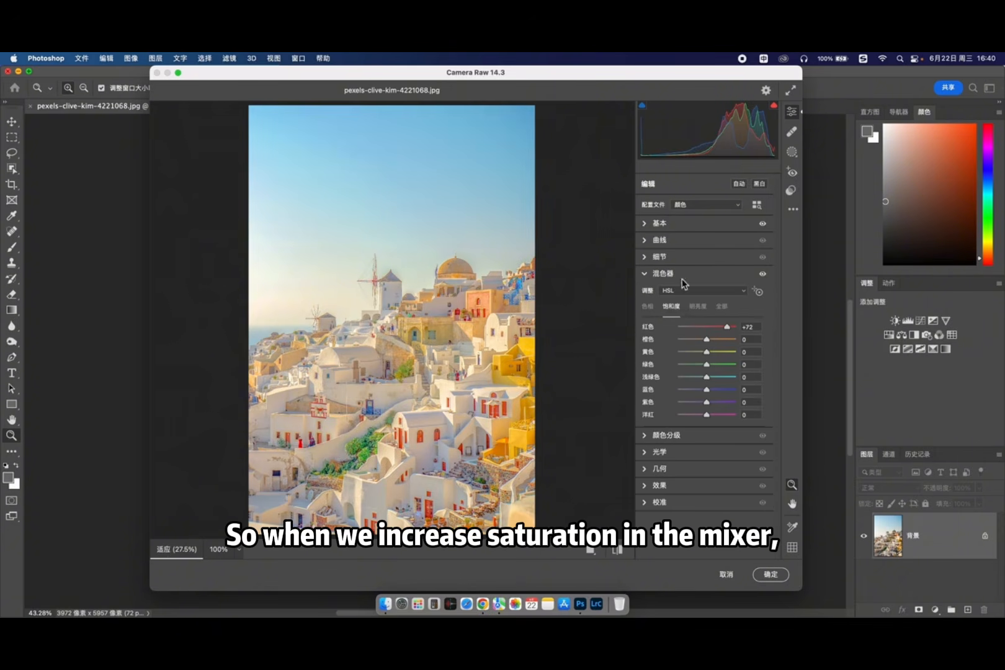
drag(728, 328, 727, 389)
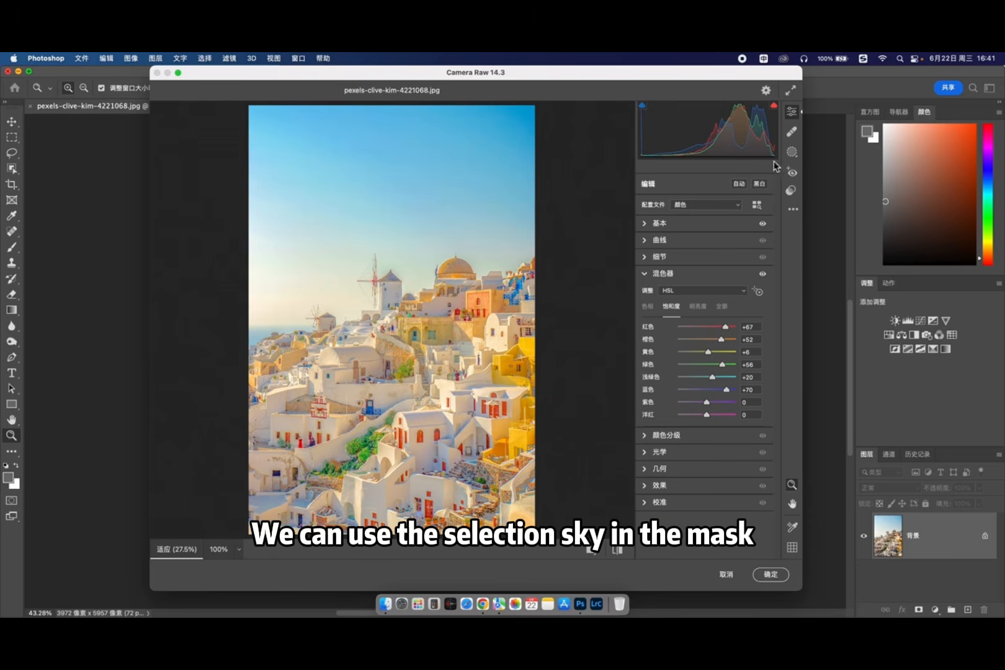
Mask the sky, set the mask's temperature to +6 and tint to +33, and compare the photo with and without the mask
click(791, 152)
click(670, 222)
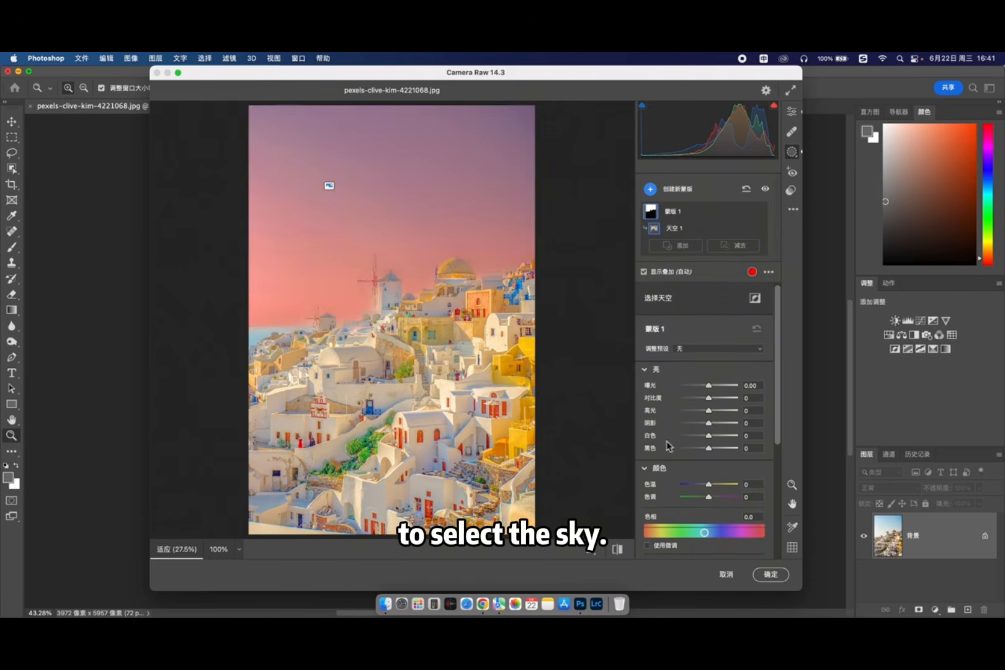
drag(776, 404, 781, 473)
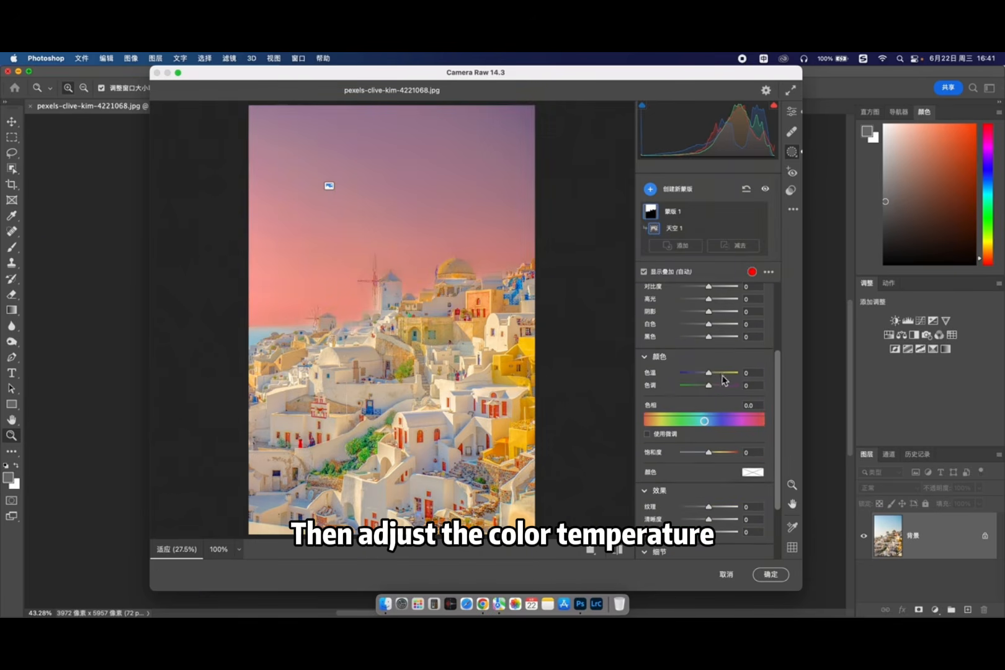
mouse_move(709, 373)
mouse_down()
mouse_move(719, 392)
mouse_move(703, 376)
mouse_move(713, 382)
mouse_up()
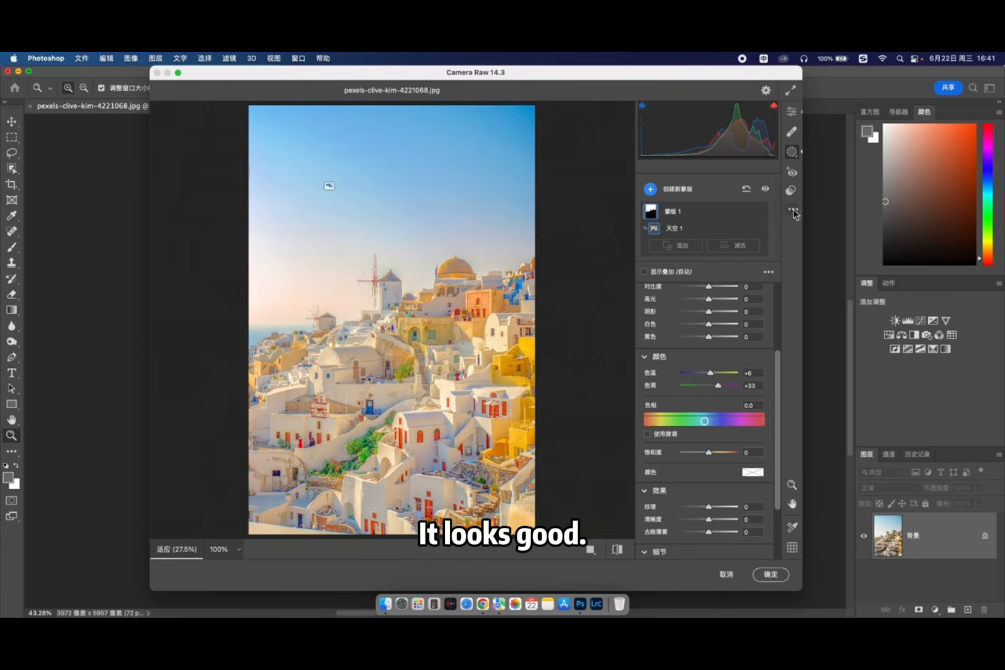
click(766, 190)
click(765, 189)
click(765, 189)
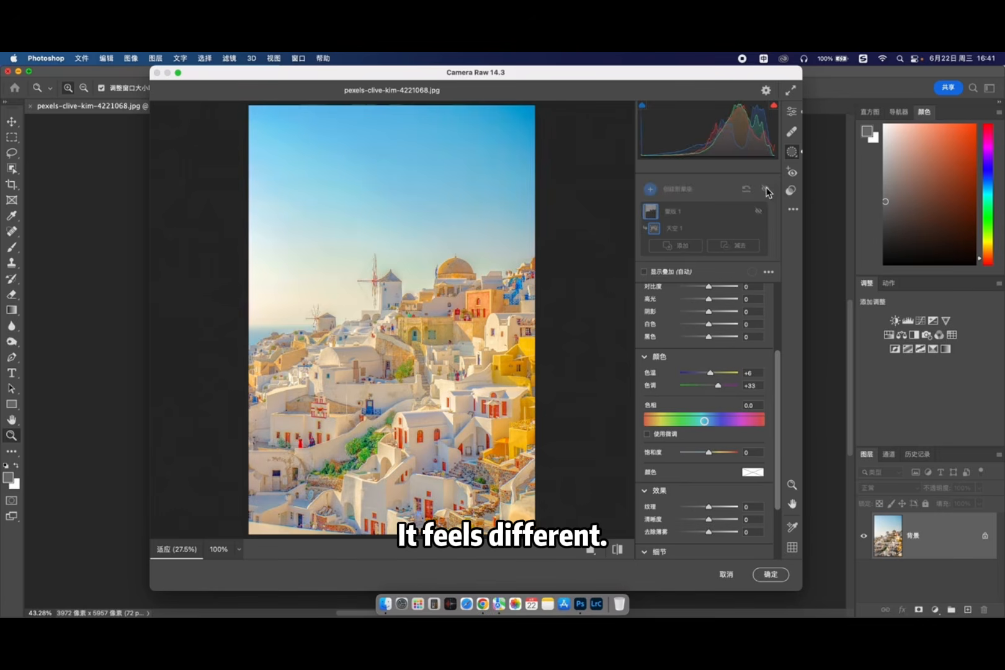
click(765, 189)
Set the whole photo's temperature to +7 and tint to +15, and compare the grade with the unadjusted photo
click(792, 111)
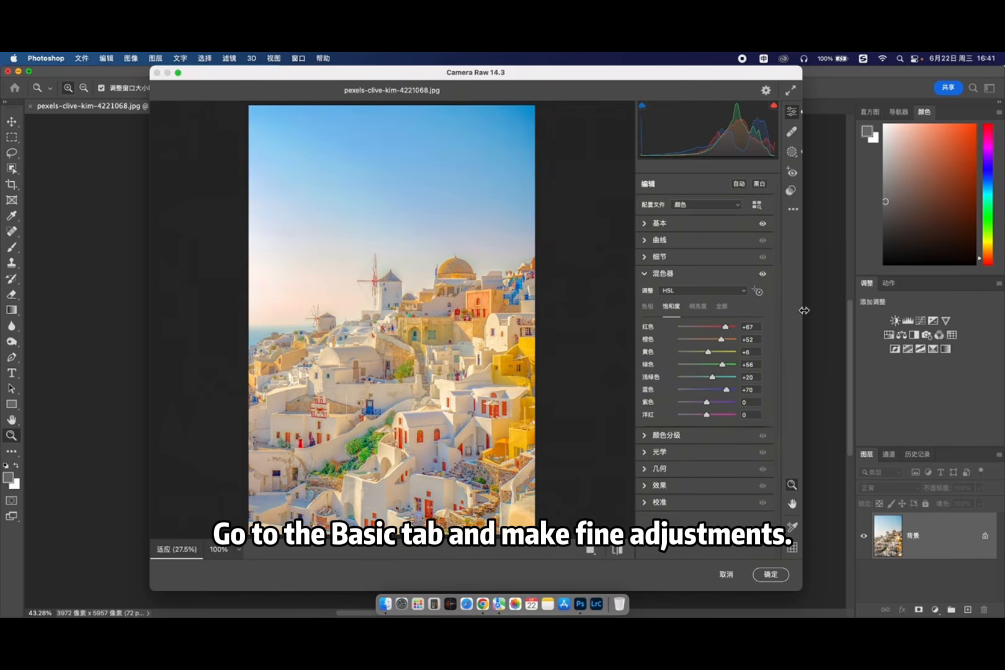
click(659, 222)
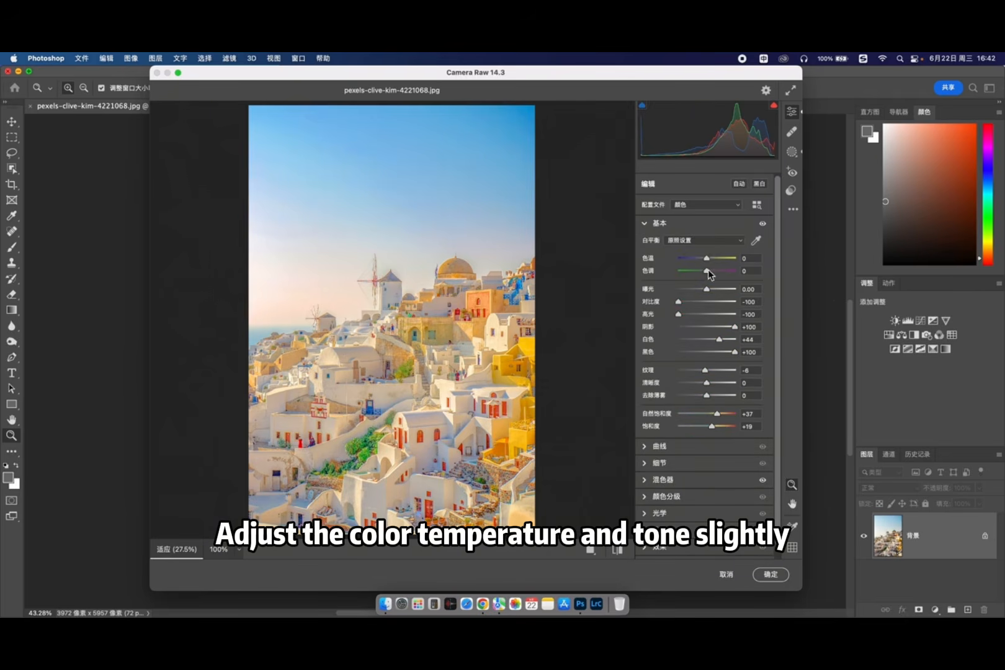
drag(708, 271, 709, 259)
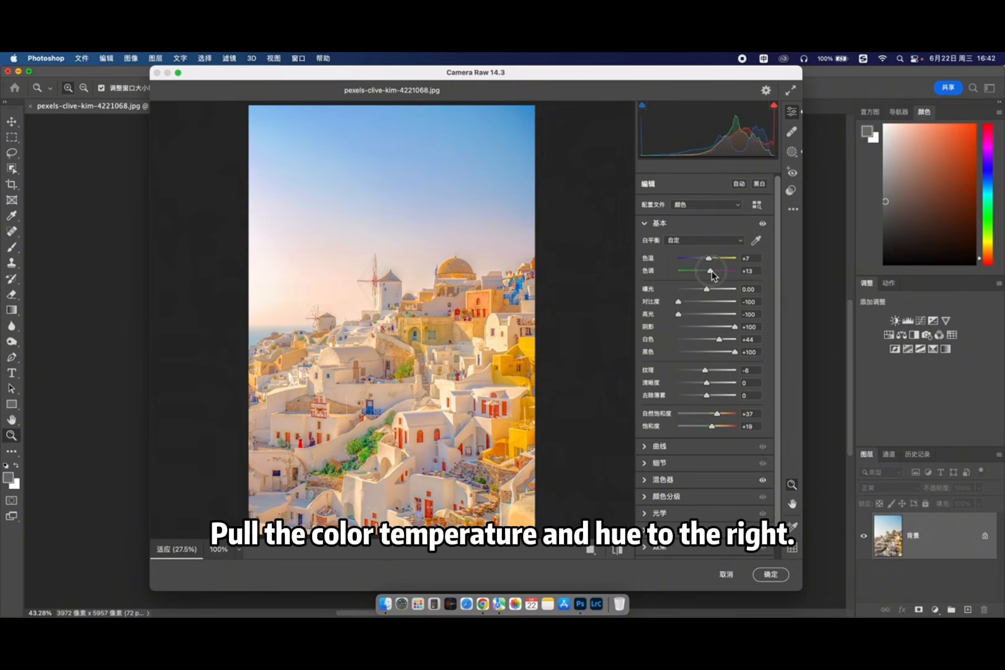
drag(712, 273, 711, 262)
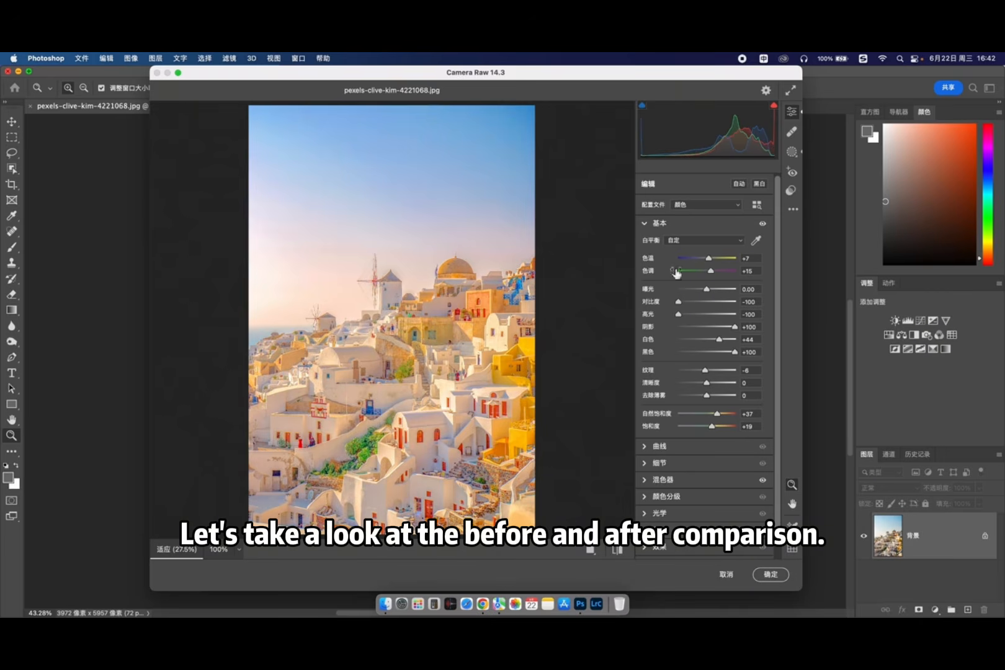
click(620, 549)
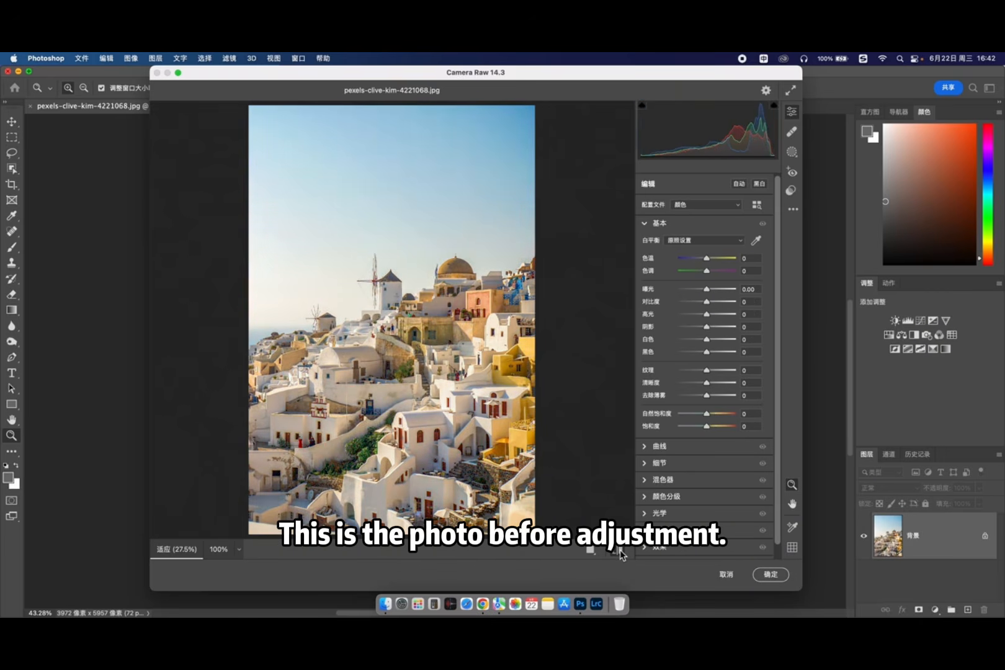
click(620, 550)
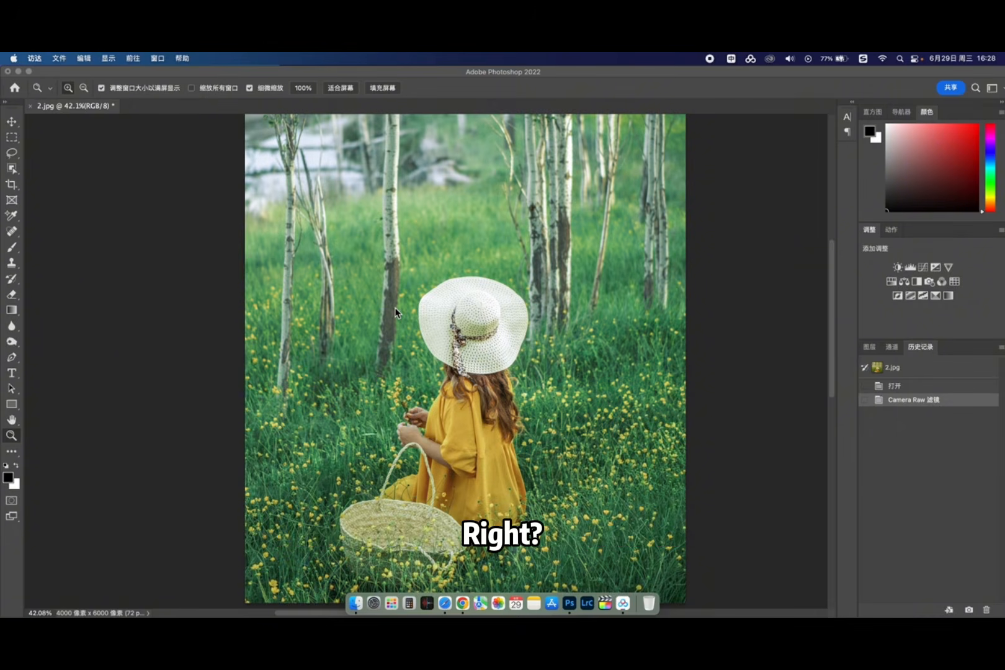
Restore 2.jpg to its original state from the history and open it full screen in the Camera Raw filter
click(937, 368)
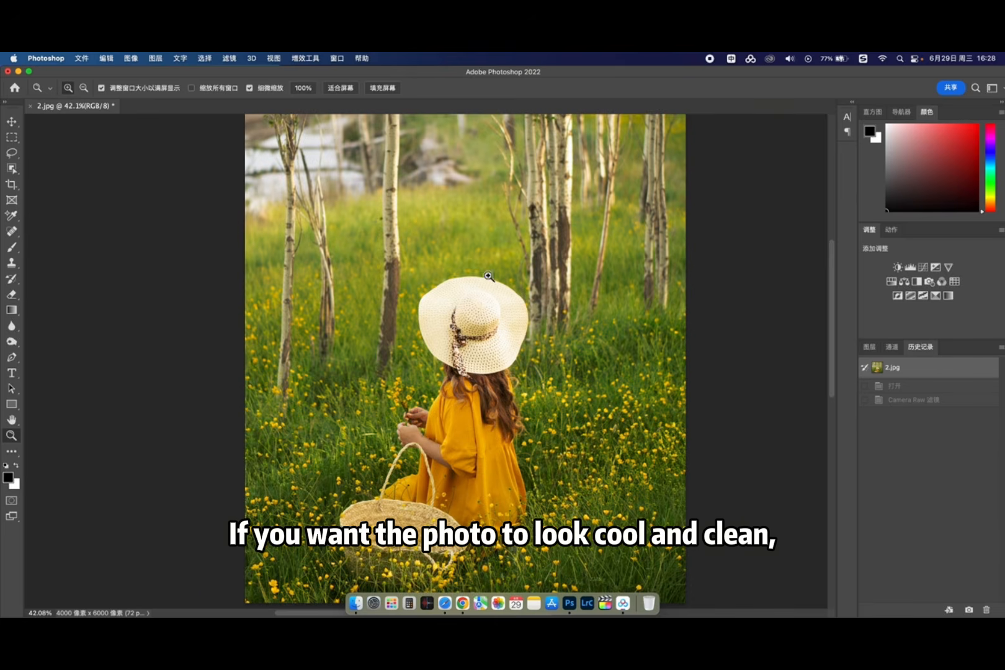
click(229, 58)
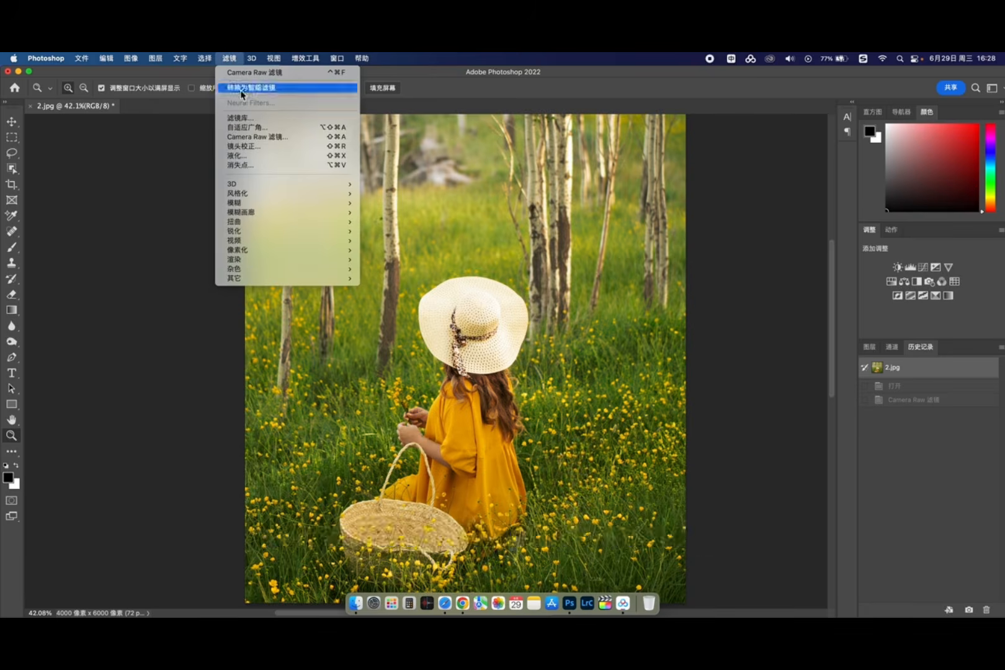
click(248, 137)
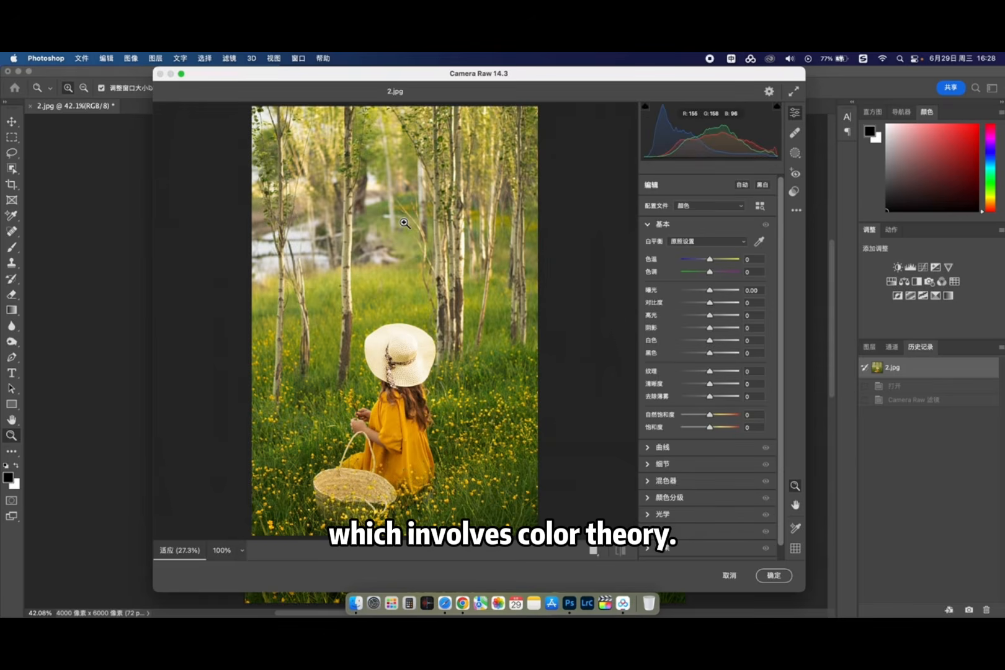
click(793, 92)
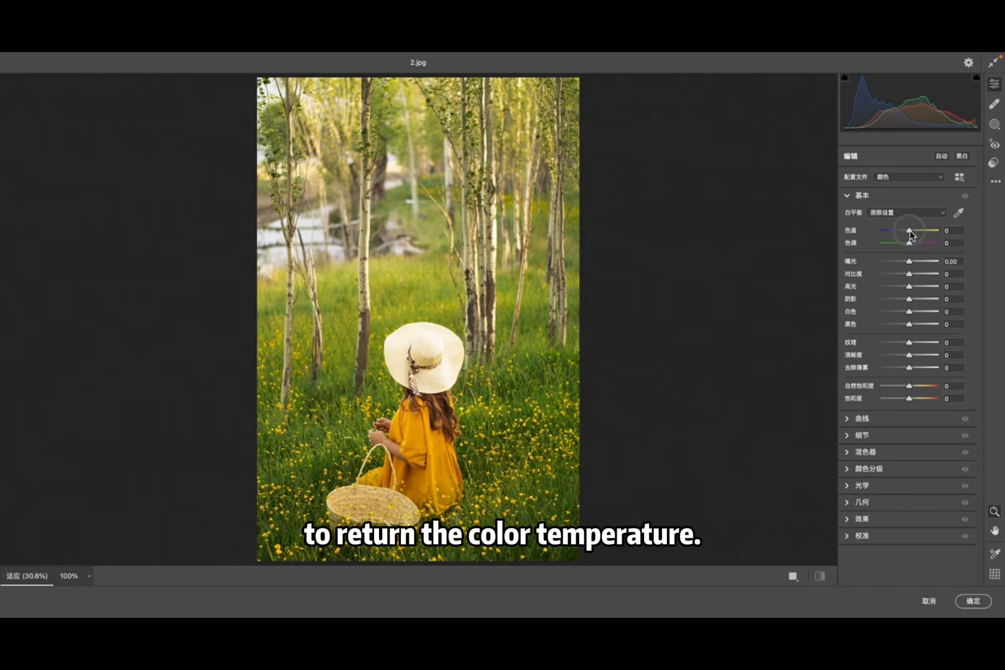
Cool the meadow photo by setting the temperature to -28 and reduce the saturation to -19
drag(910, 235, 900, 234)
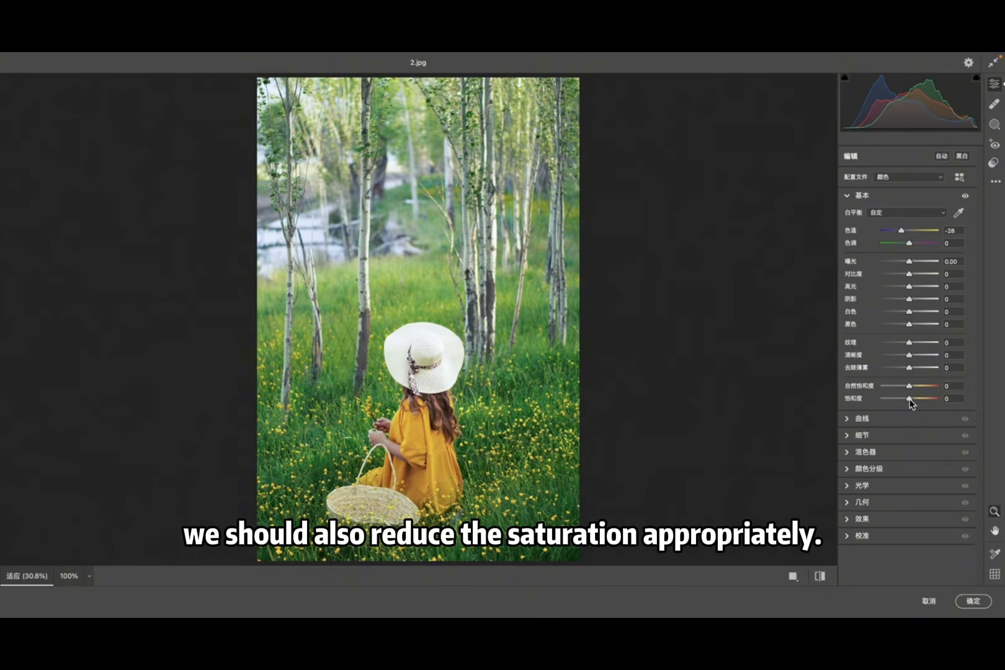
drag(909, 399, 901, 402)
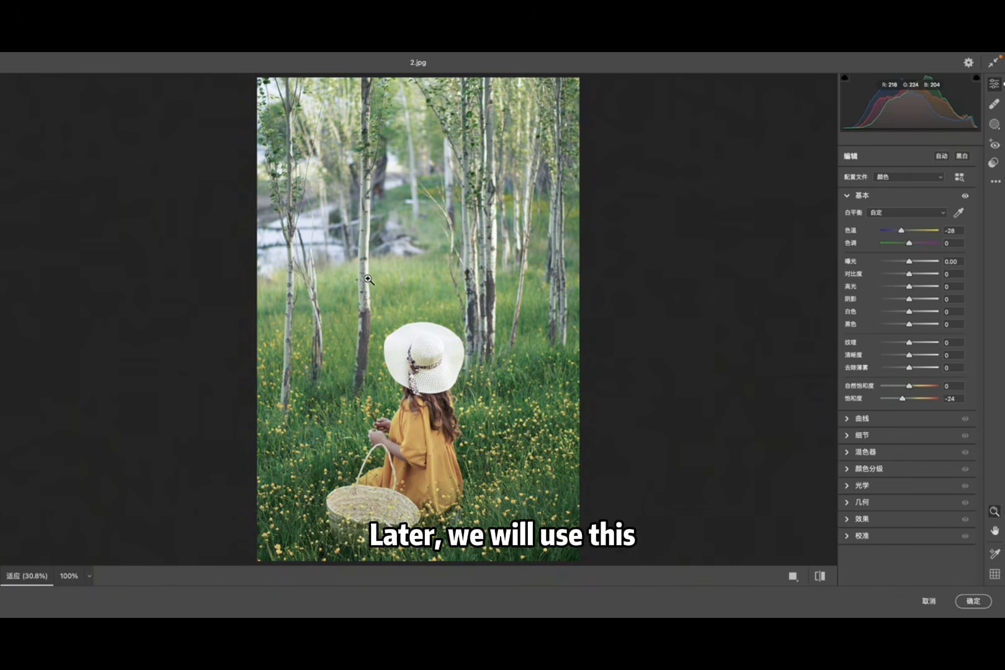
click(858, 455)
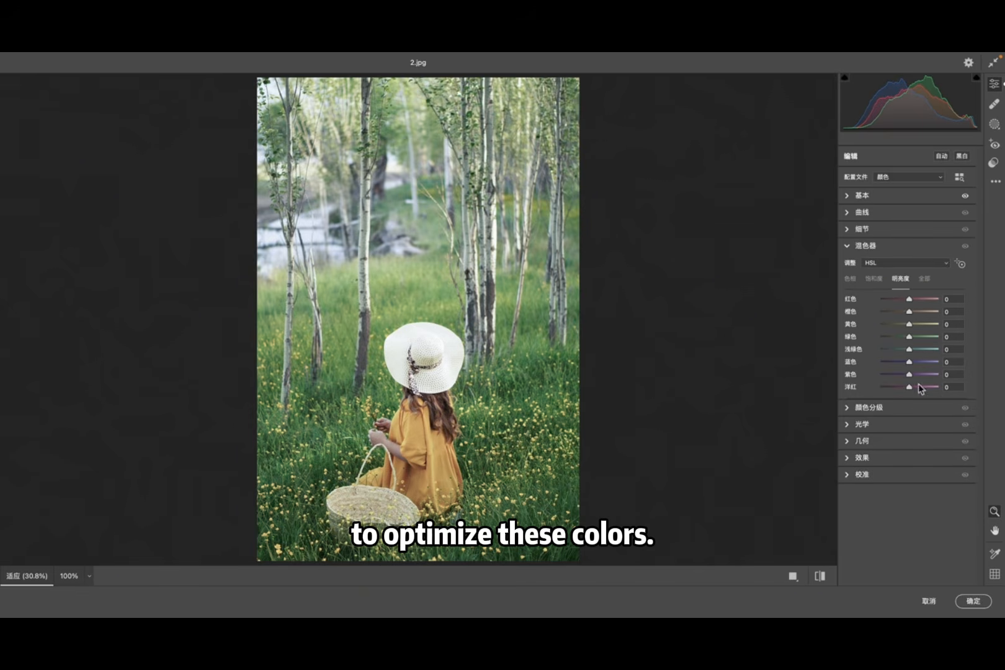
click(885, 197)
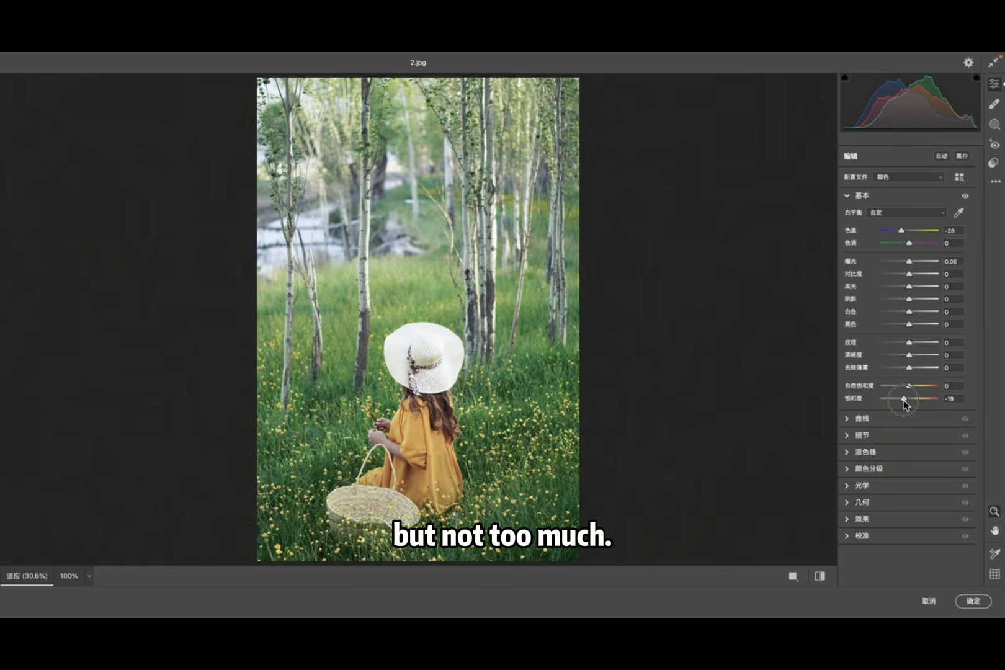
click(871, 454)
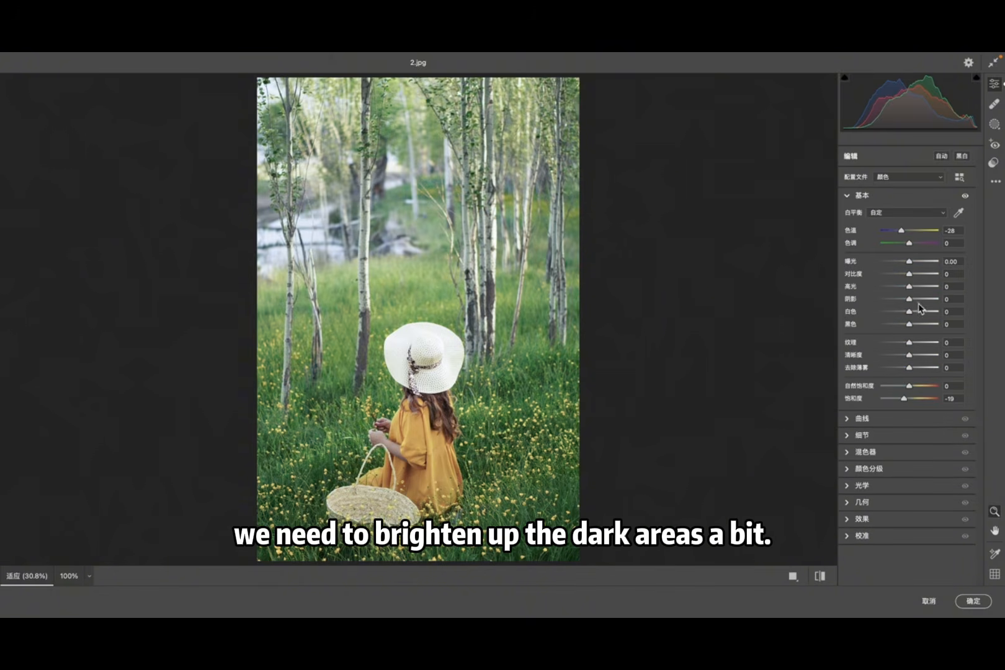
Set the highlights to -19, the shadows to +41 and dehaze to -13
mouse_move(921, 299)
mouse_down()
mouse_move(909, 301)
mouse_move(957, 302)
mouse_move(912, 303)
mouse_move(929, 301)
mouse_move(904, 290)
mouse_up()
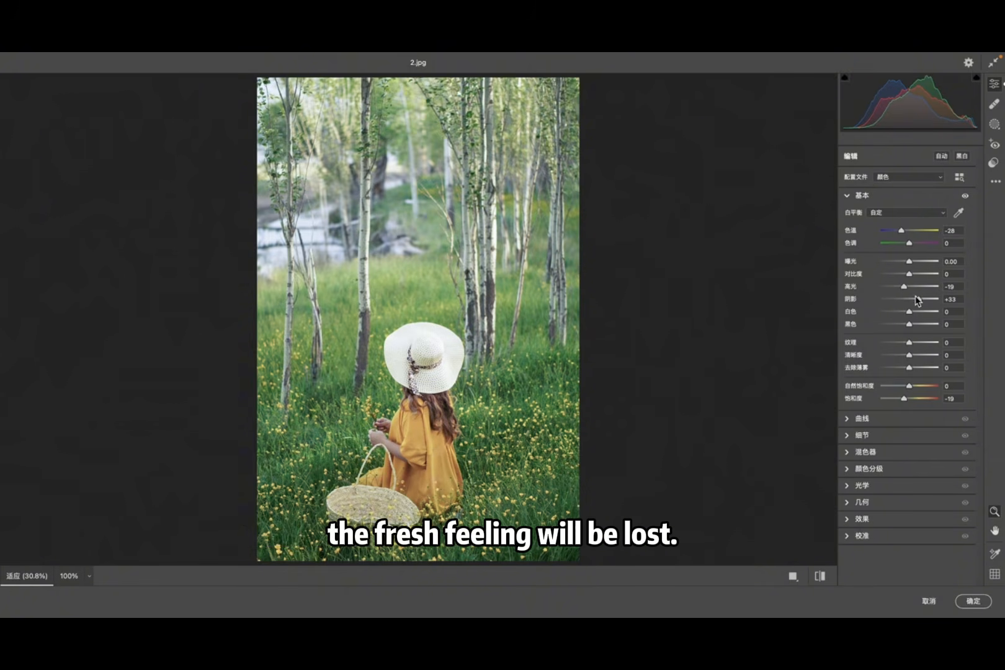
drag(920, 304, 922, 304)
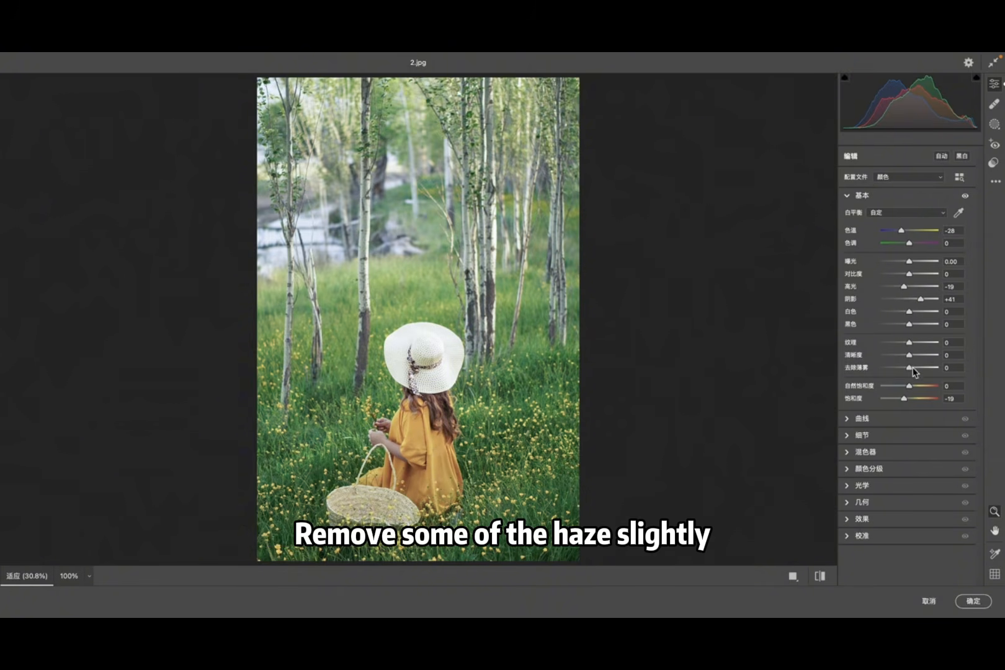
drag(910, 371, 908, 371)
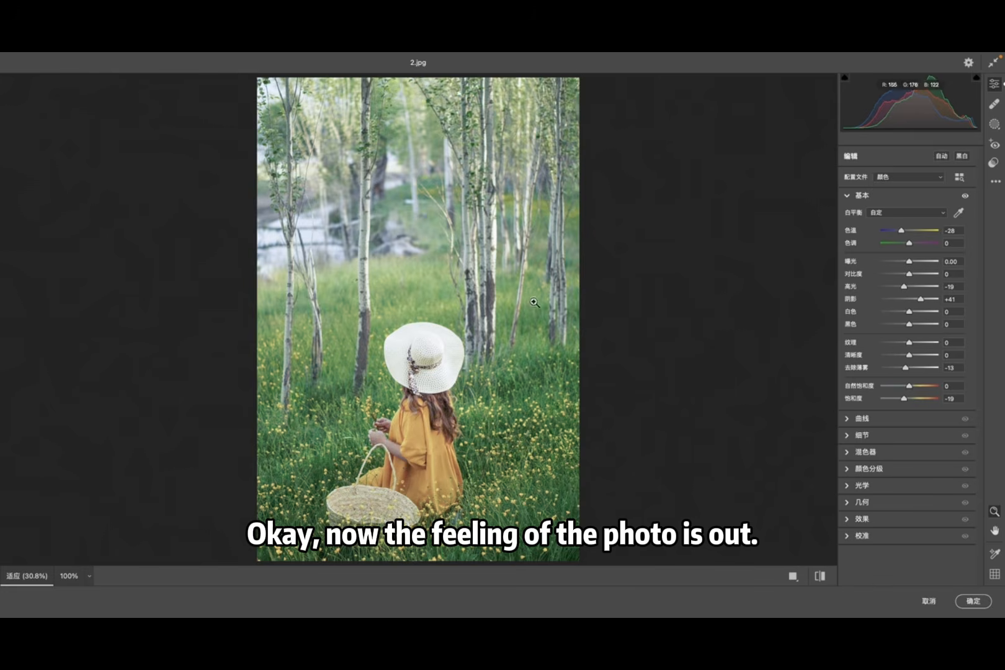
Inspect the colors of the girl's hat and dress and of the surrounding grass up close
click(452, 358)
drag(451, 358, 452, 319)
key(space)
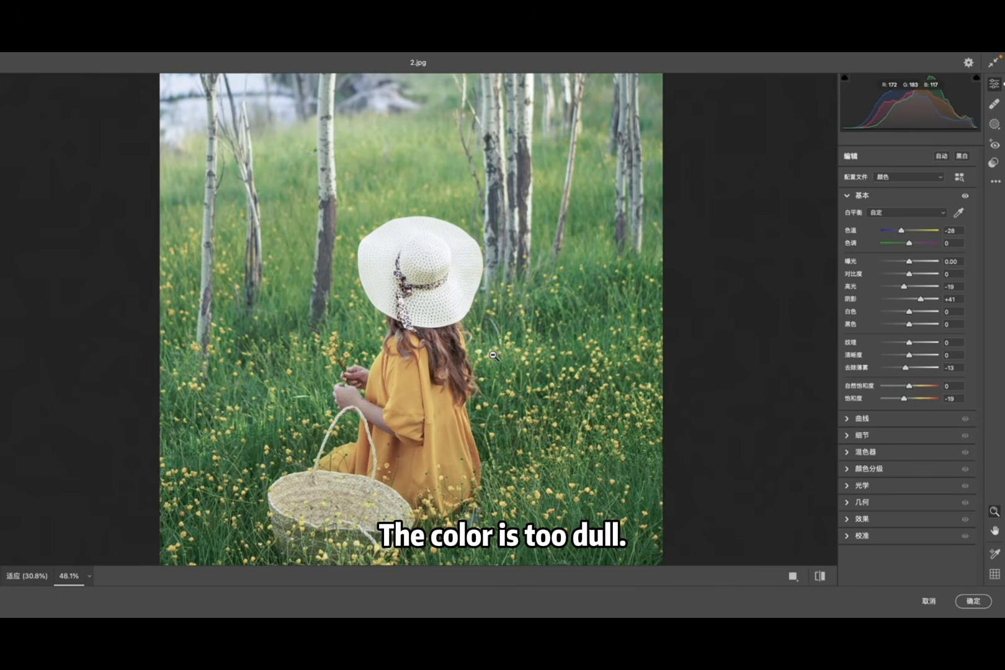
key(space)
drag(493, 355, 459, 274)
key(space)
drag(459, 274, 478, 314)
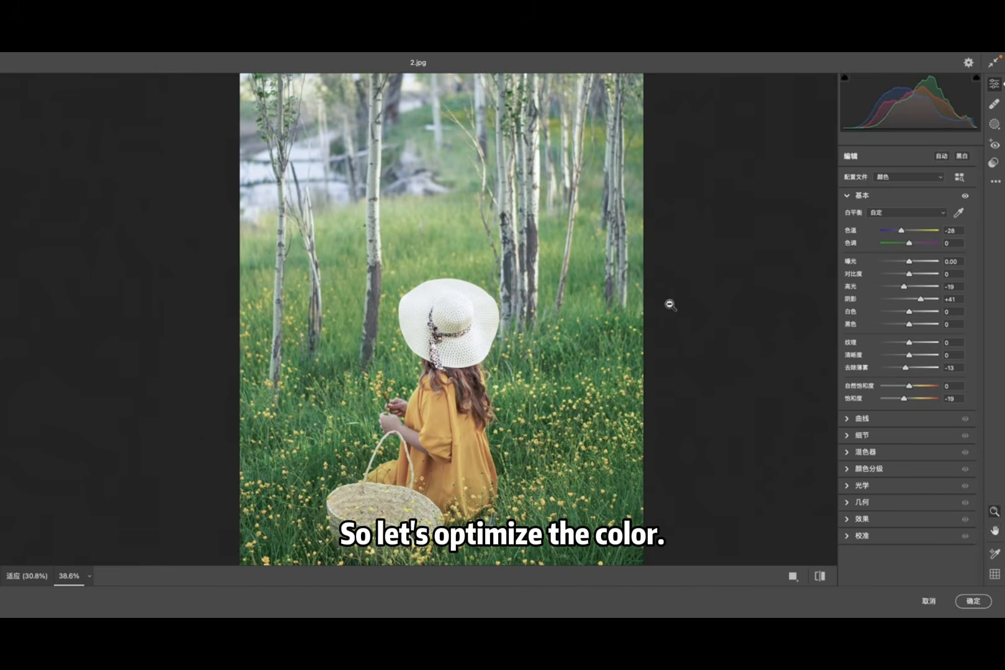
Raise the orange saturation to +87 in the color mixer to enrich the girl's dress
click(847, 452)
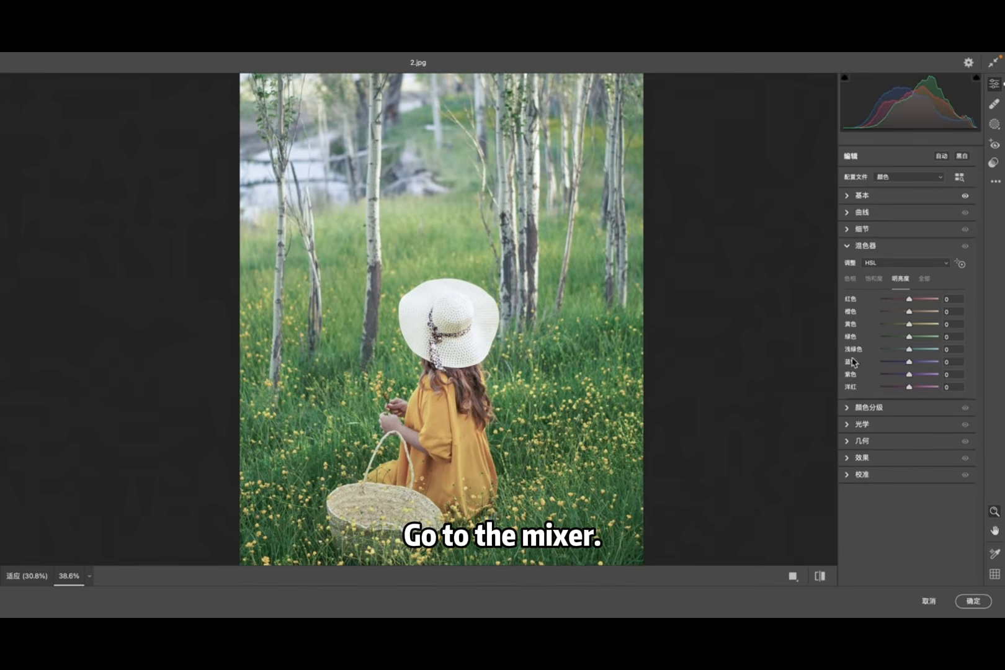
click(876, 281)
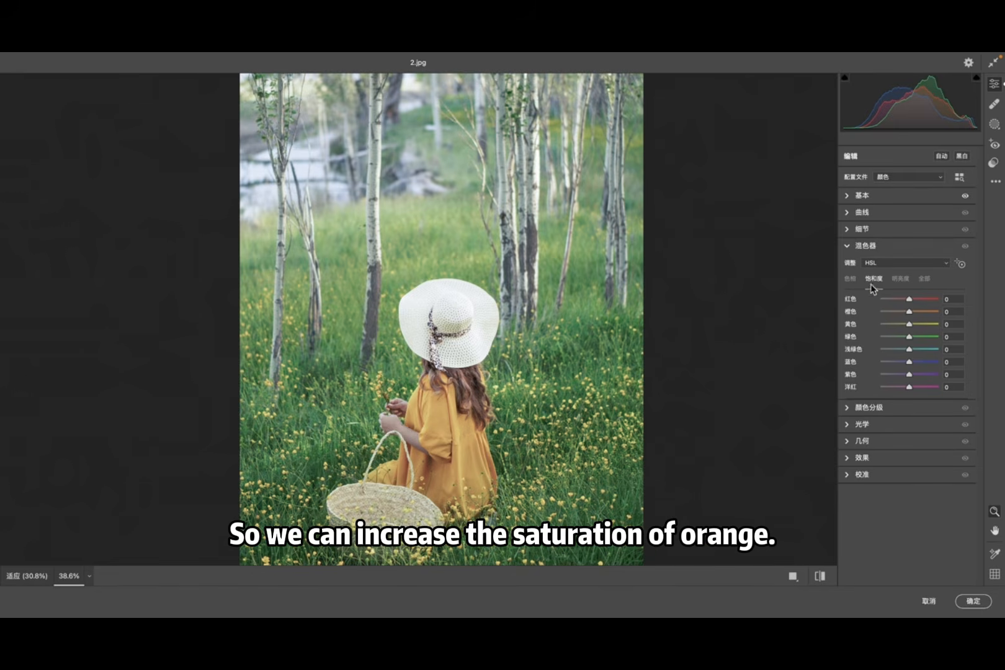
drag(914, 318, 937, 315)
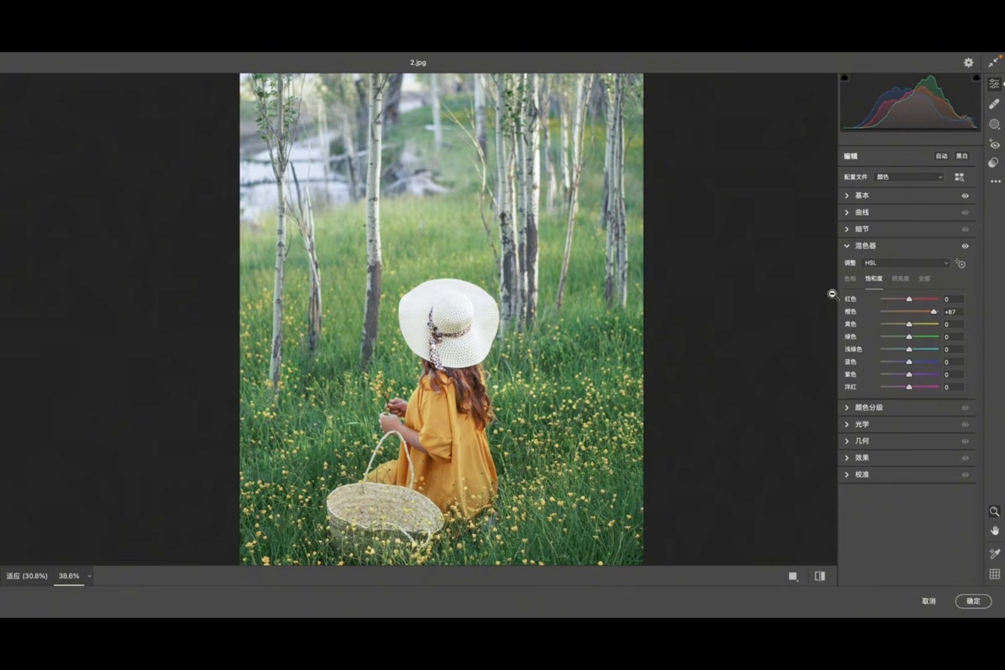
Shift the green hue to +24 and reduce the green saturation to -15 for a cooler meadow
click(850, 279)
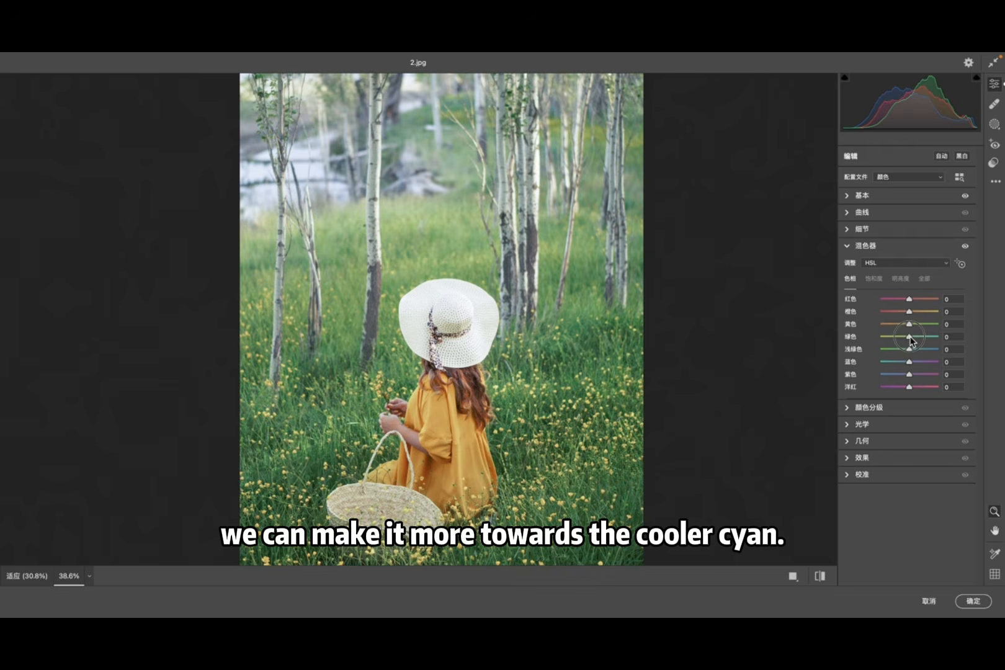
drag(910, 339, 932, 340)
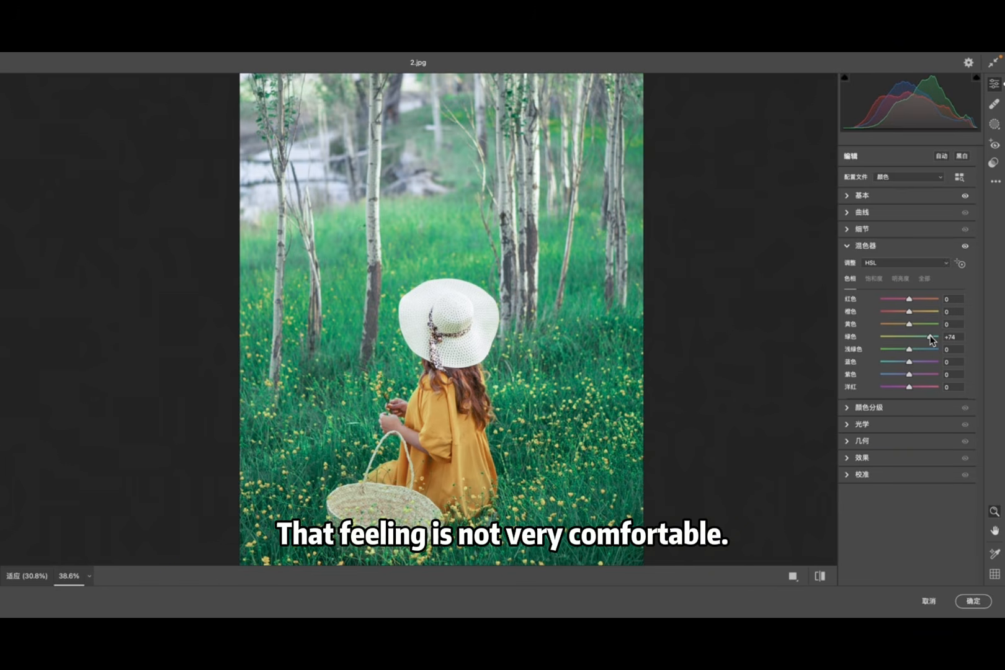
mouse_move(931, 339)
mouse_down()
mouse_move(903, 340)
mouse_move(917, 341)
mouse_up()
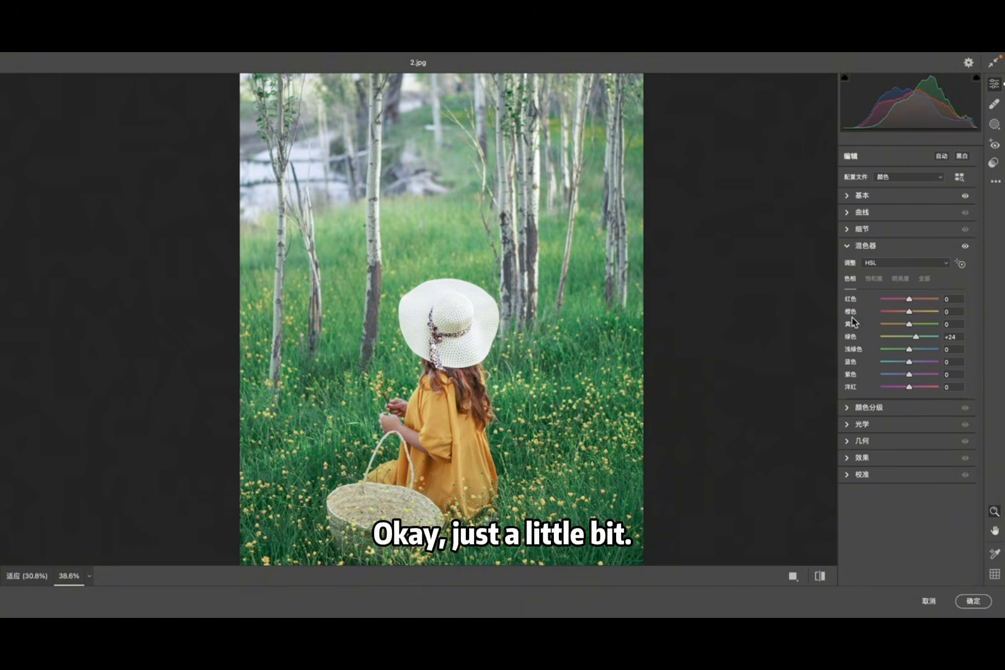
click(875, 280)
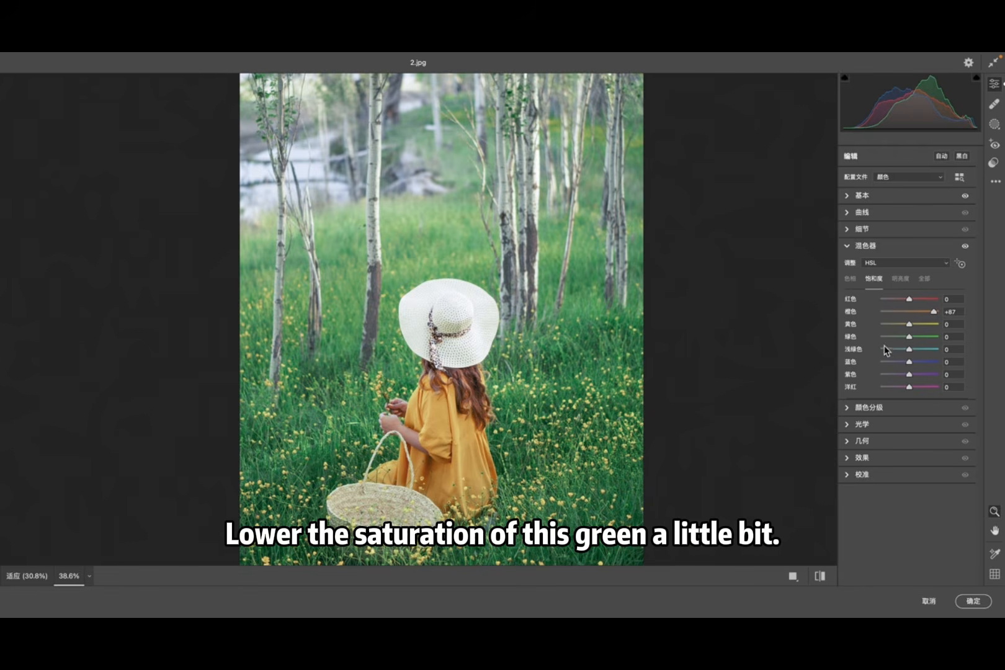
drag(908, 341, 905, 341)
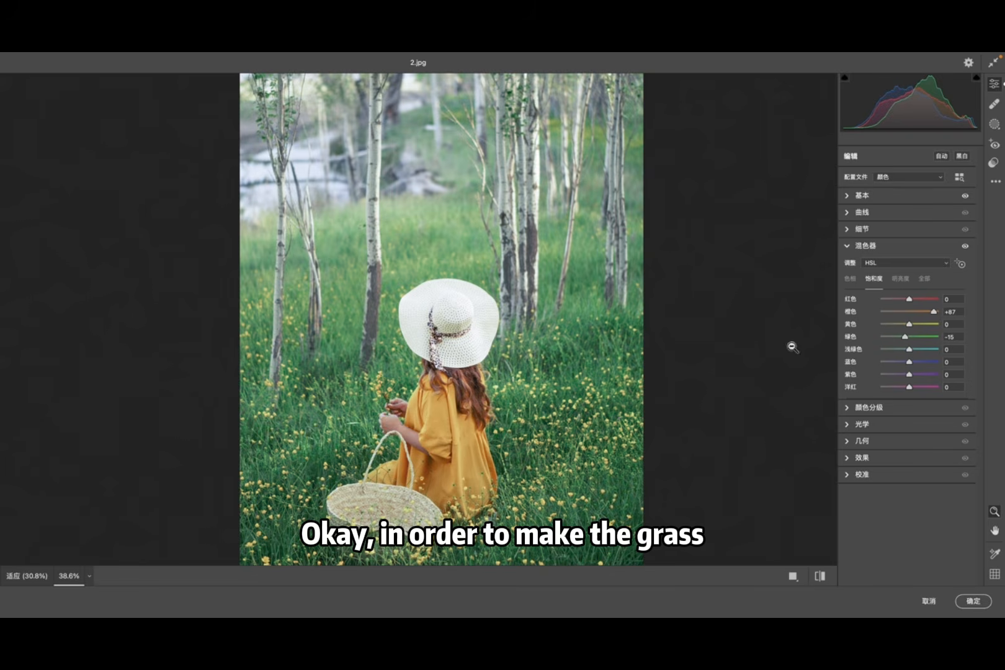
Raise the yellow saturation to +56 so the flowers in the grass stand out
mouse_move(371, 406)
mouse_down()
mouse_move(392, 409)
mouse_move(381, 412)
mouse_up()
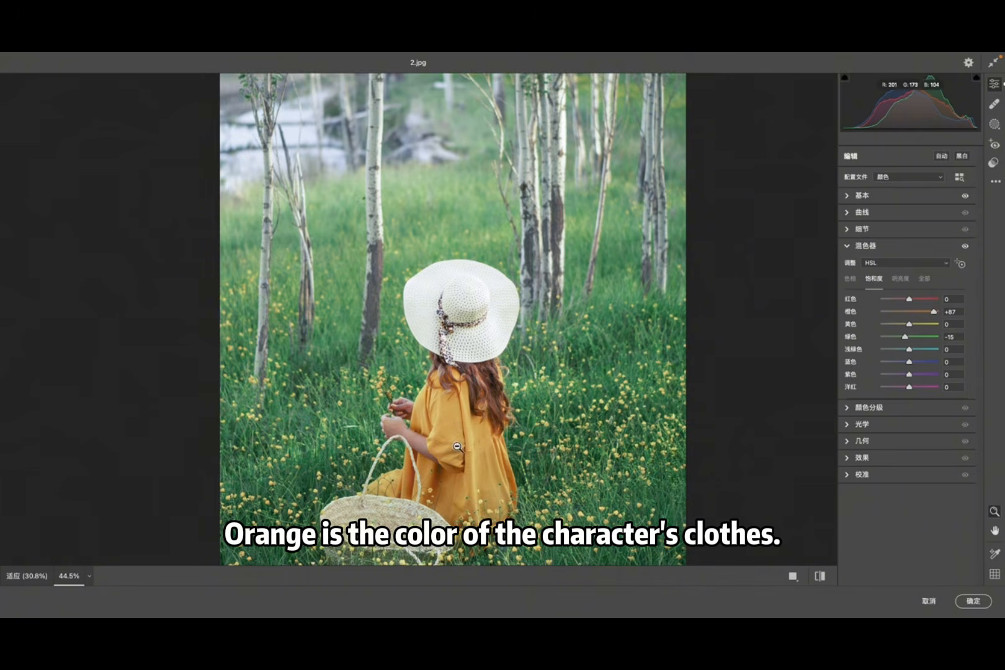
drag(575, 428, 534, 437)
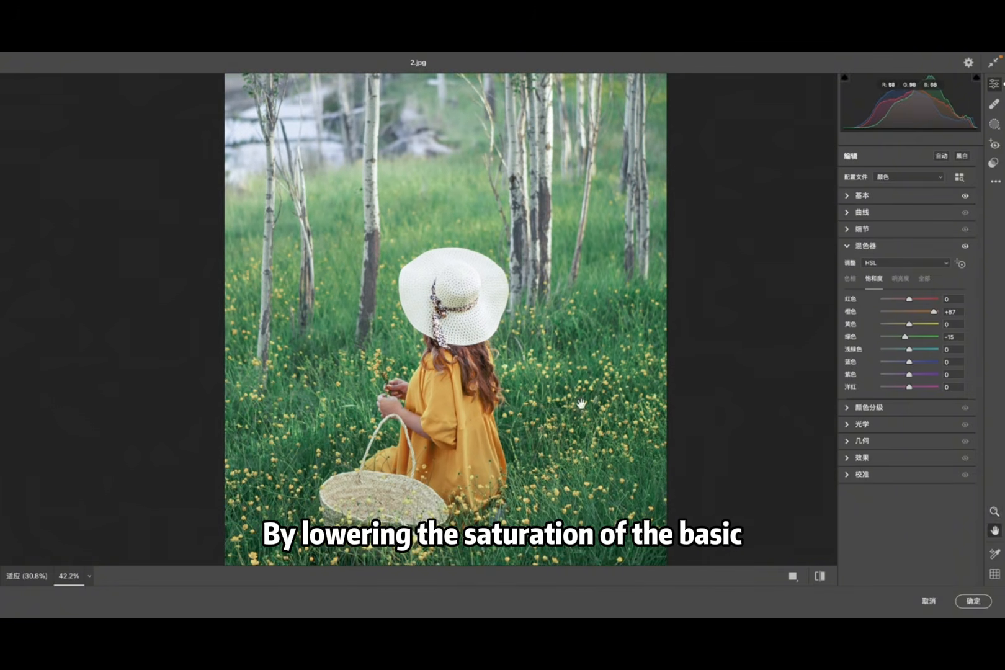
click(863, 195)
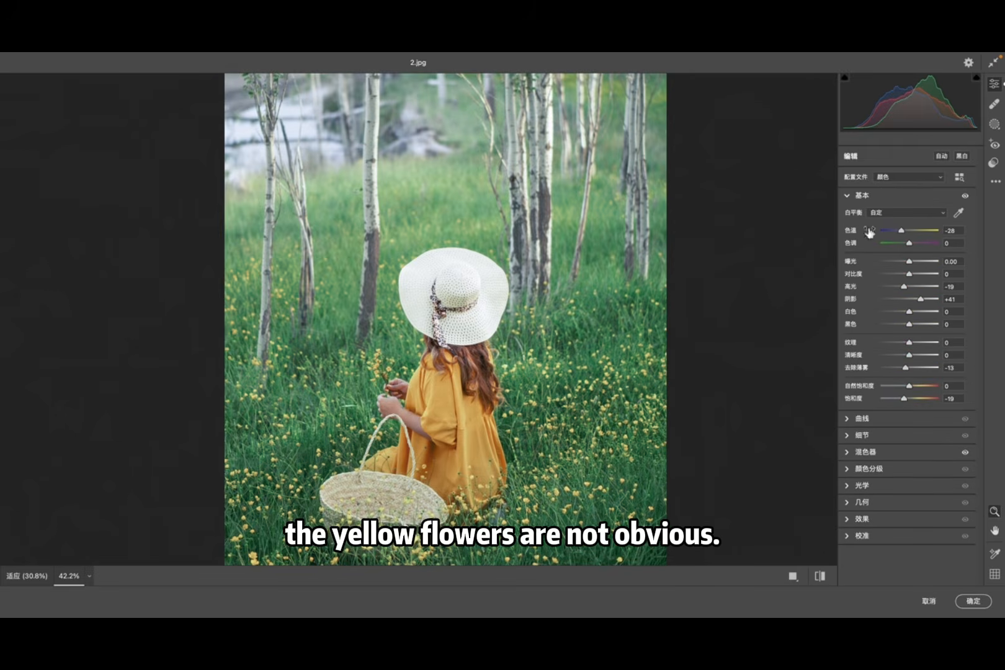
click(867, 198)
click(881, 247)
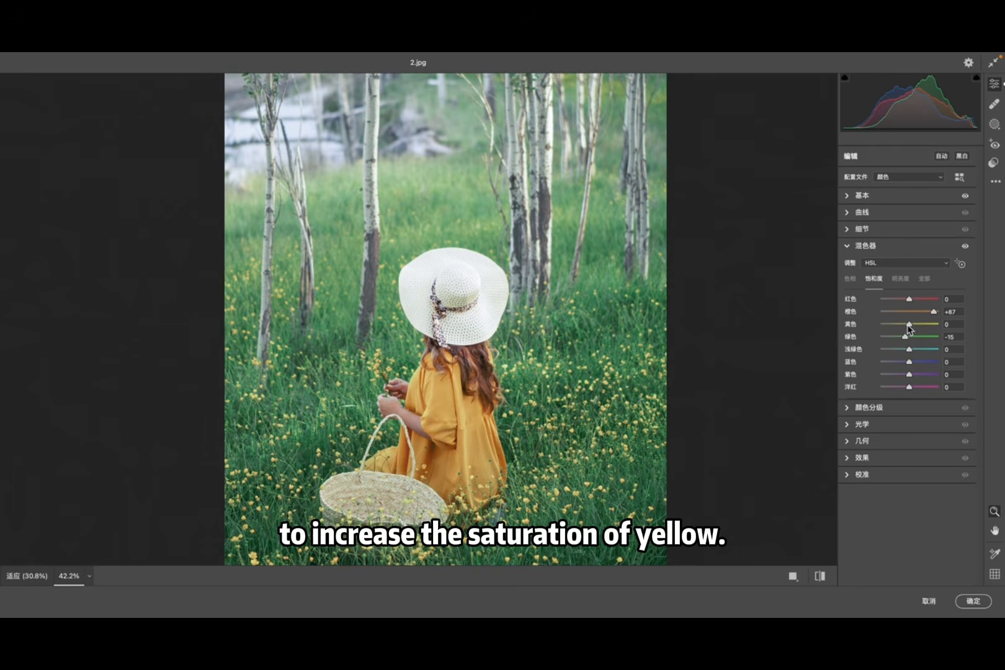
mouse_move(910, 324)
mouse_down()
mouse_move(938, 330)
mouse_move(928, 329)
mouse_up()
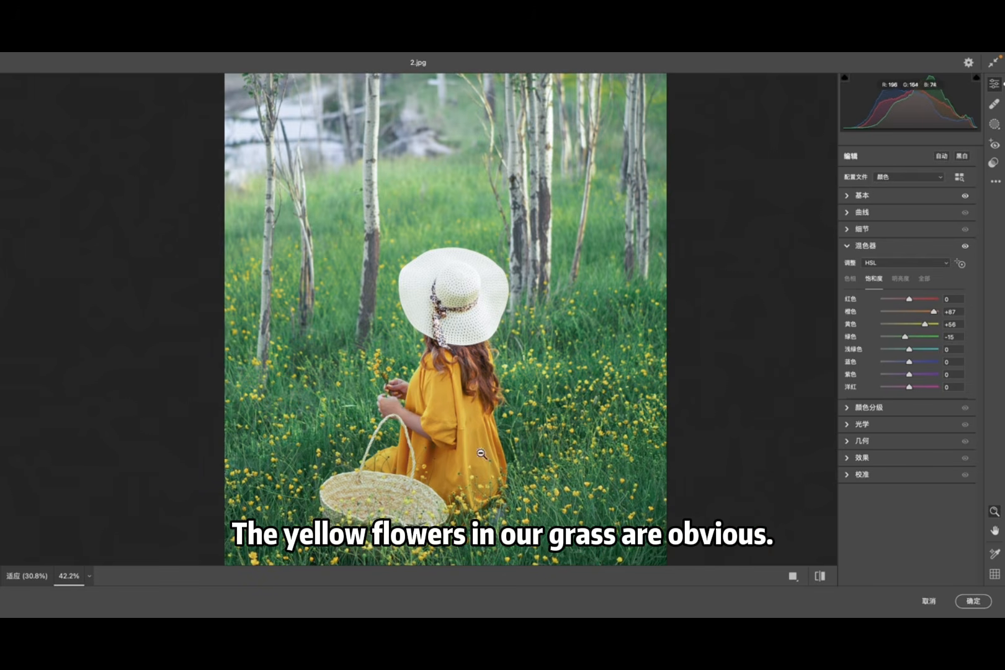
Examine the girl, the yellow flowers and the grass at several magnifications
scroll(481, 454, down, 2)
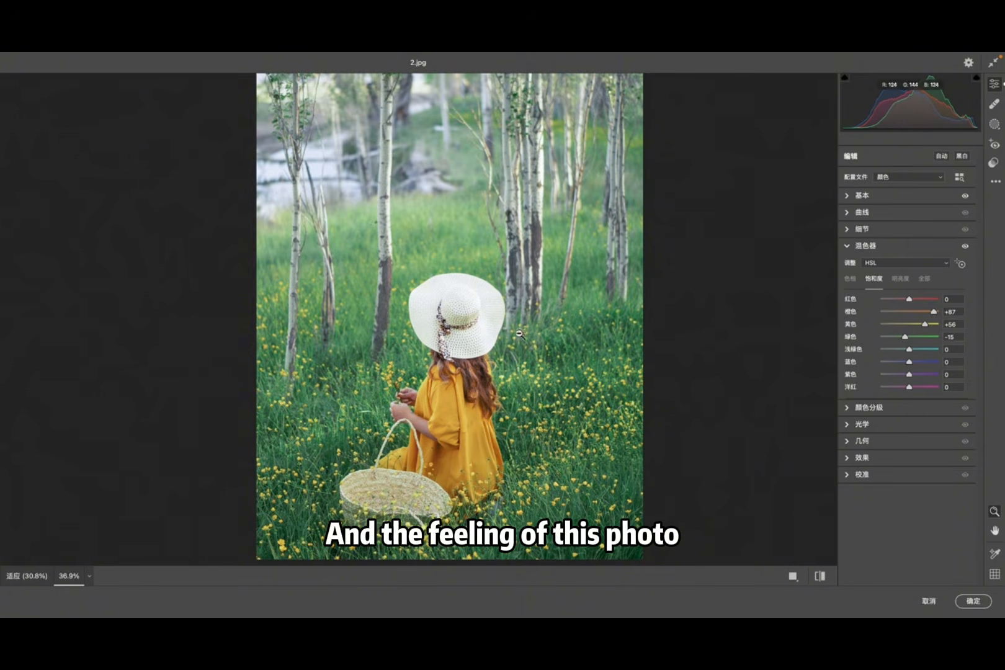
scroll(493, 332, up, 1)
drag(494, 332, 450, 335)
key(space)
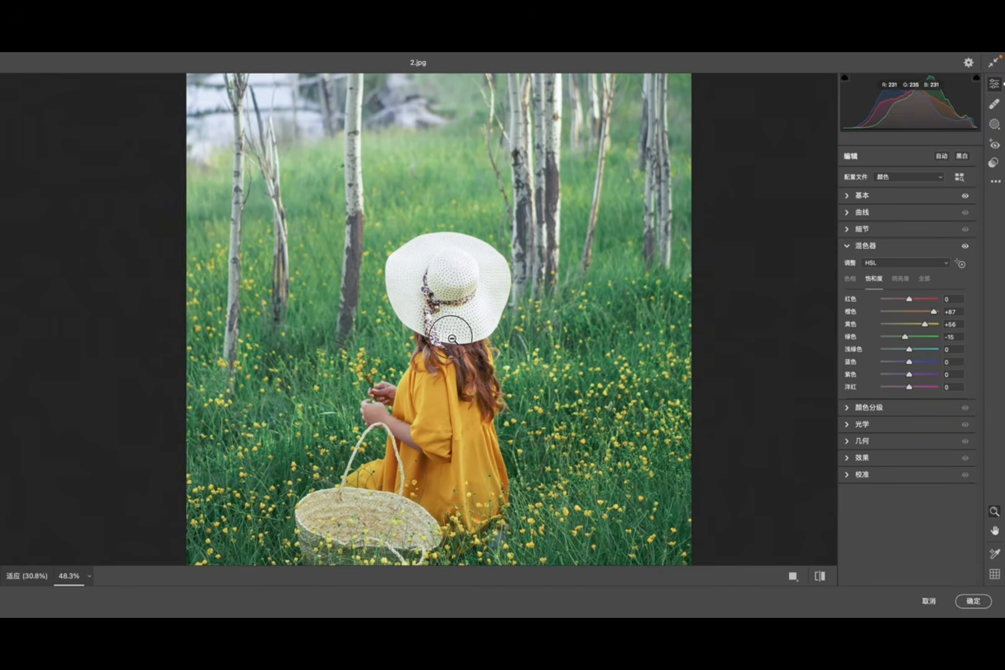
scroll(450, 334, down, 2)
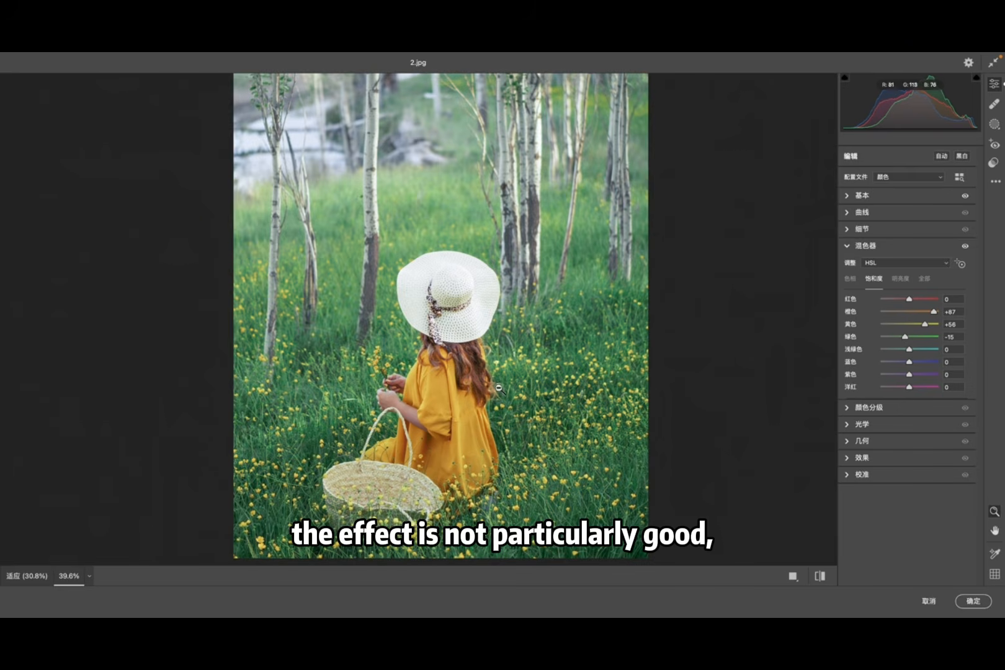
scroll(496, 385, up, 1)
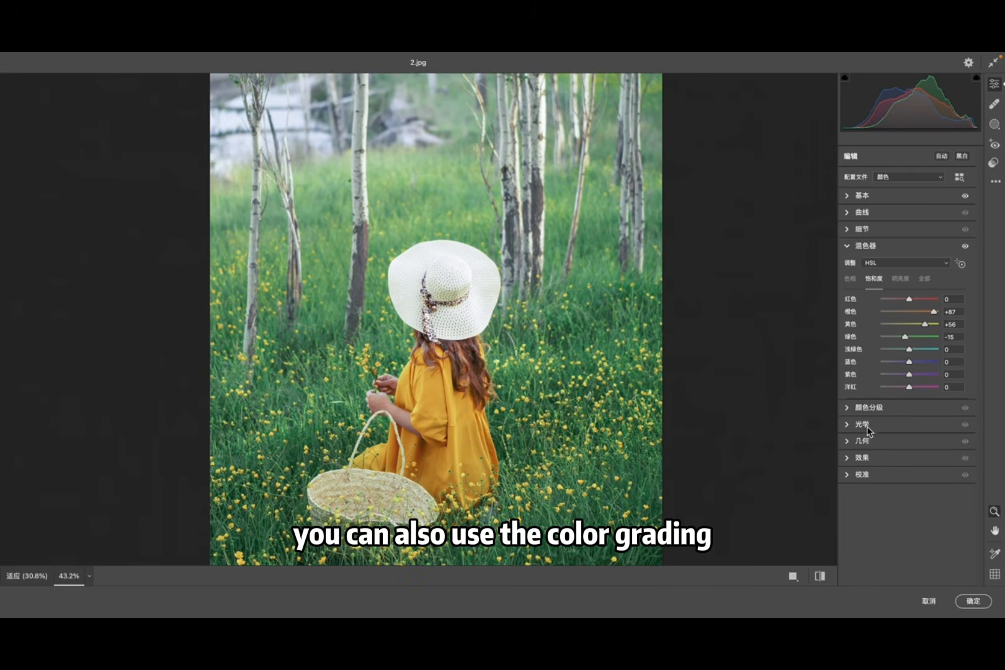
Tint the midtones cyan-green with Color Grading, using hue 175, saturation 8 and luminance +61
click(864, 408)
click(912, 280)
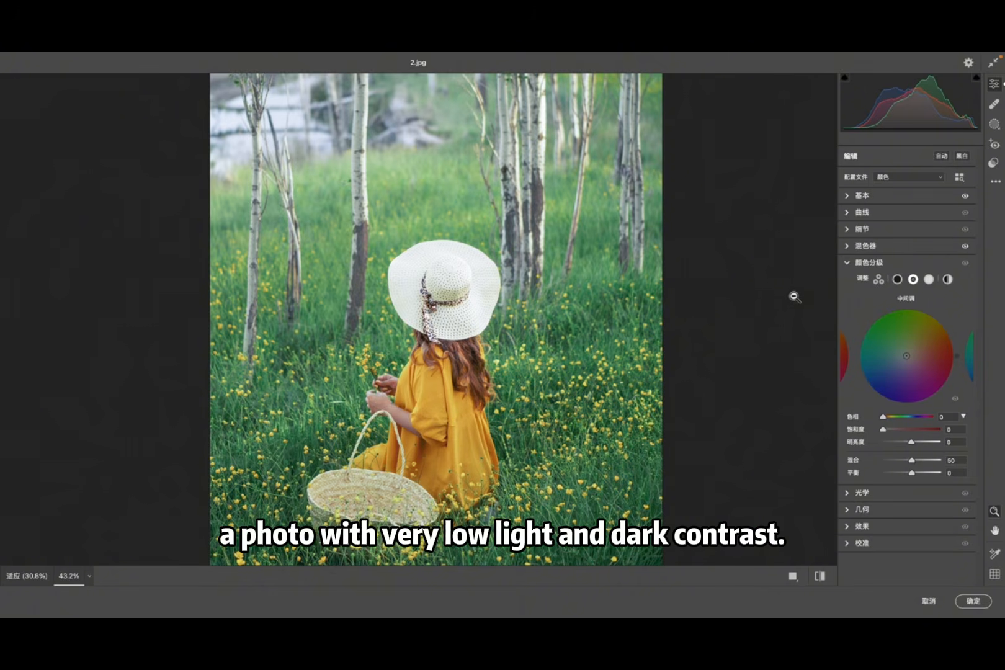
click(899, 280)
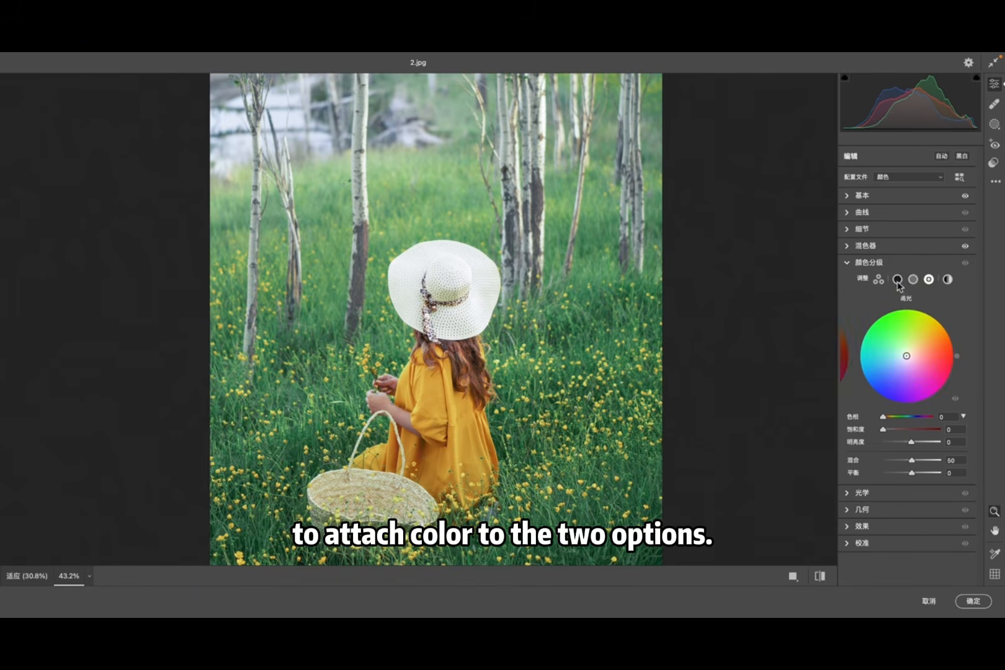
click(929, 281)
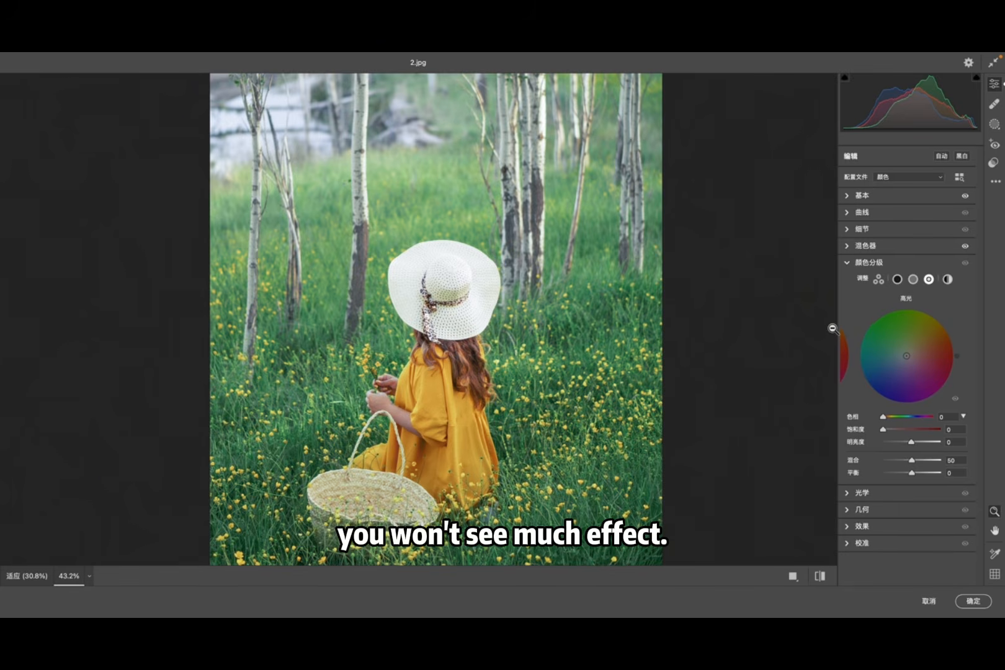
click(913, 279)
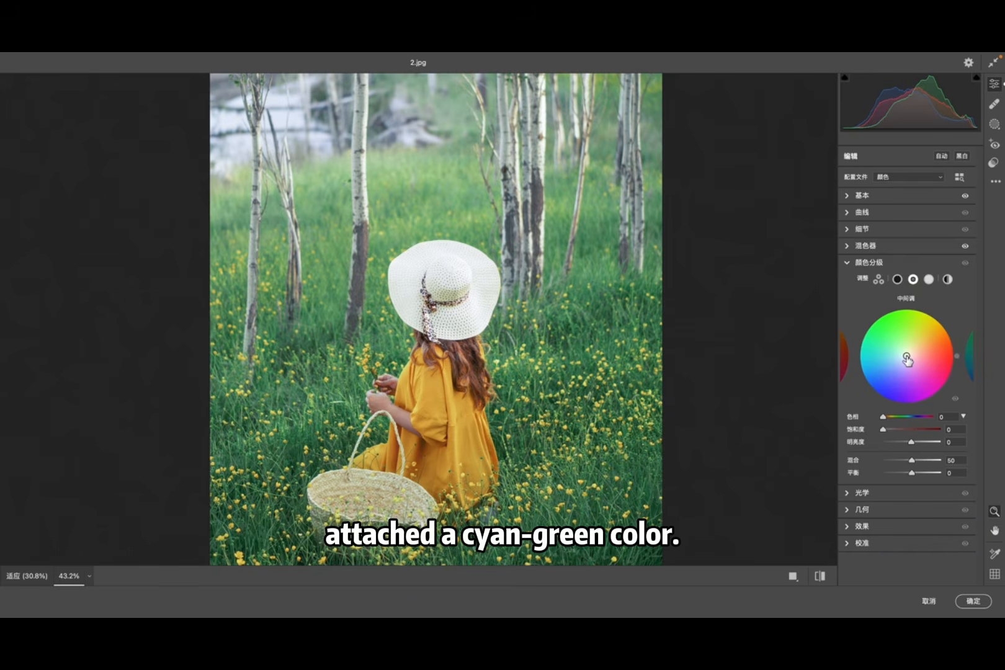
drag(906, 356, 857, 356)
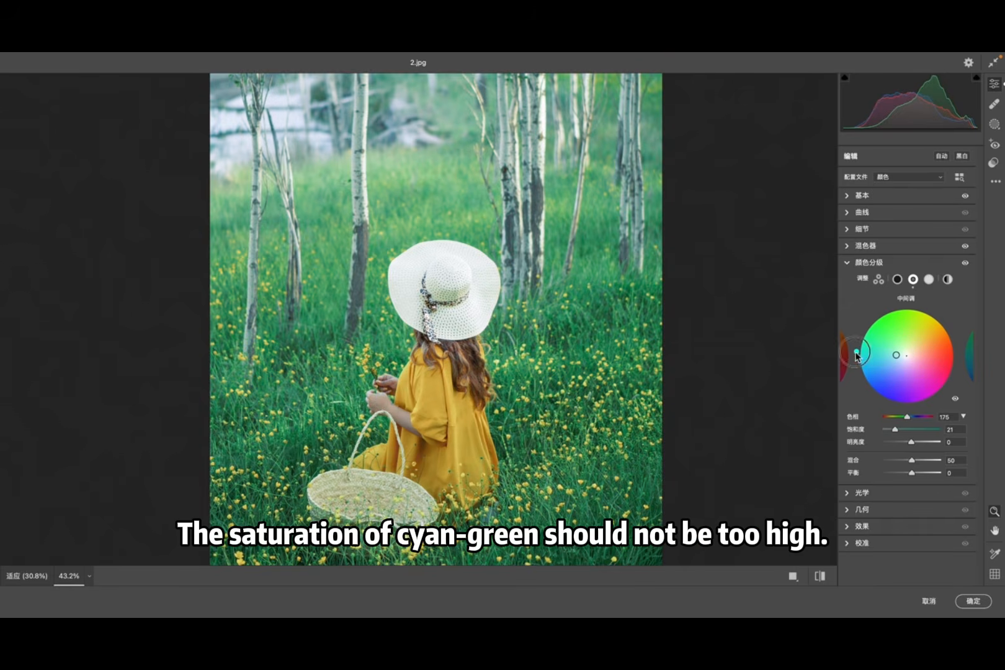
drag(894, 435, 887, 429)
drag(912, 446, 930, 448)
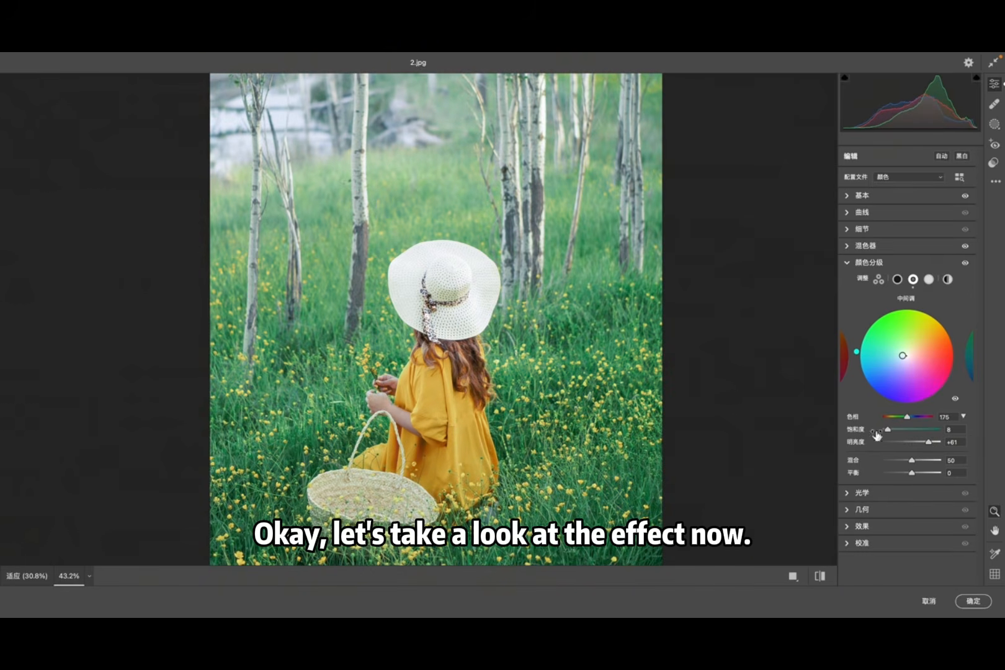
Compare the meadow photo with and without the midtone color grading
click(956, 399)
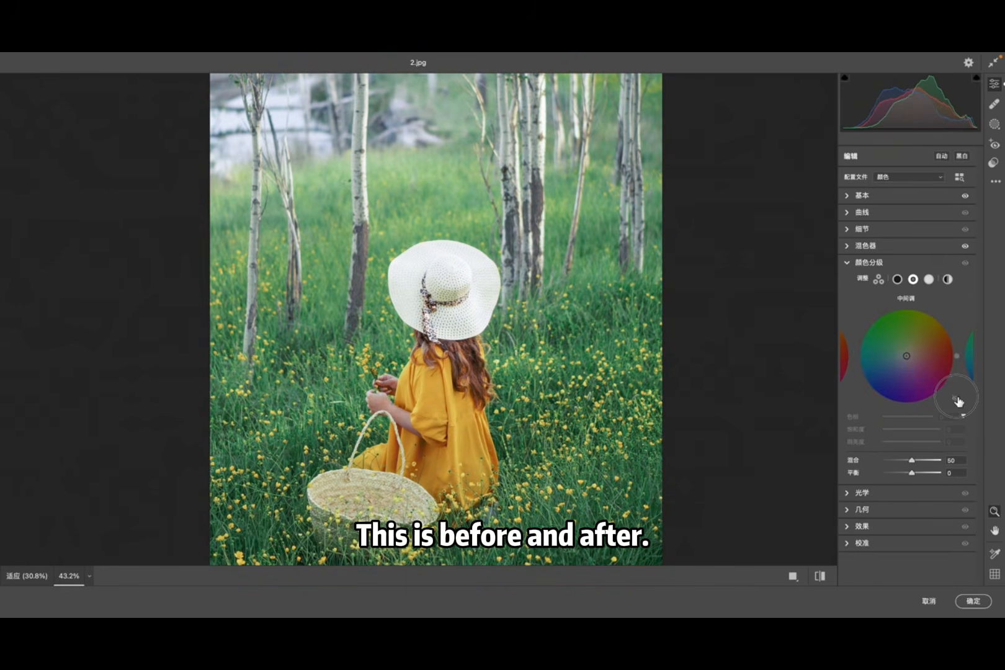
click(956, 399)
click(956, 399)
click(956, 399)
click(956, 399)
click(956, 399)
click(956, 399)
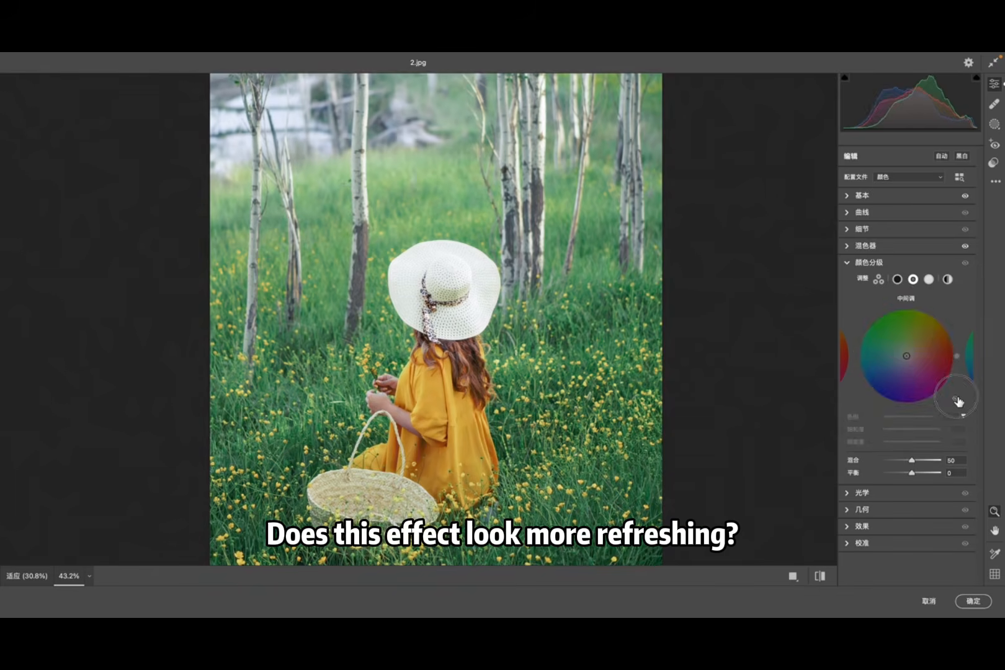
click(956, 399)
Inspect the graded trees, hat and grass up close and return to a wider view
drag(459, 384, 452, 318)
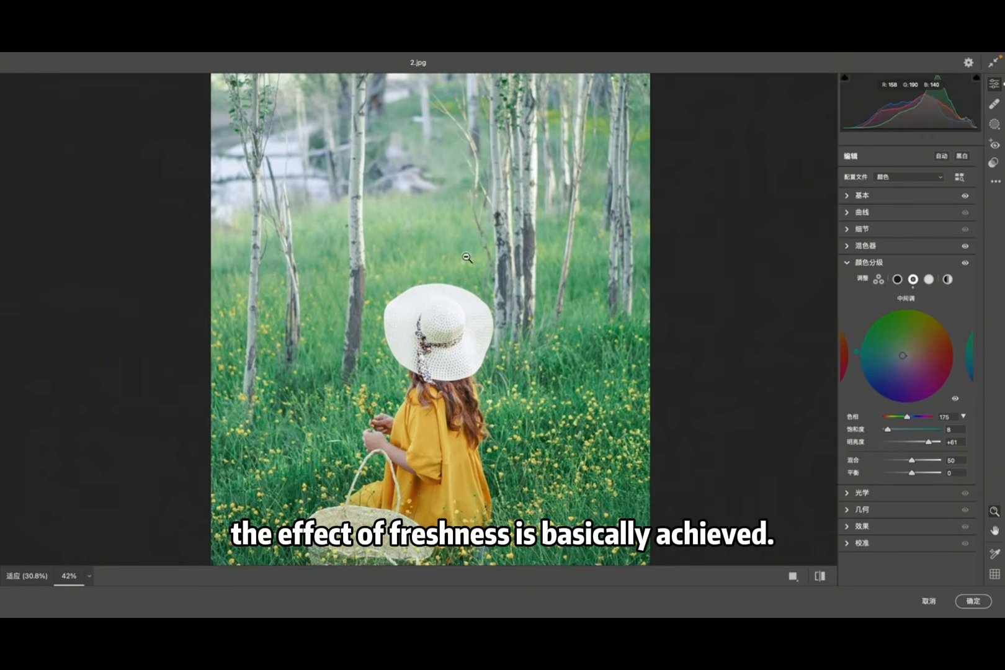
key(space)
mouse_move(465, 253)
mouse_down()
mouse_move(450, 343)
mouse_move(449, 240)
mouse_up()
drag(452, 312, 478, 315)
key(space)
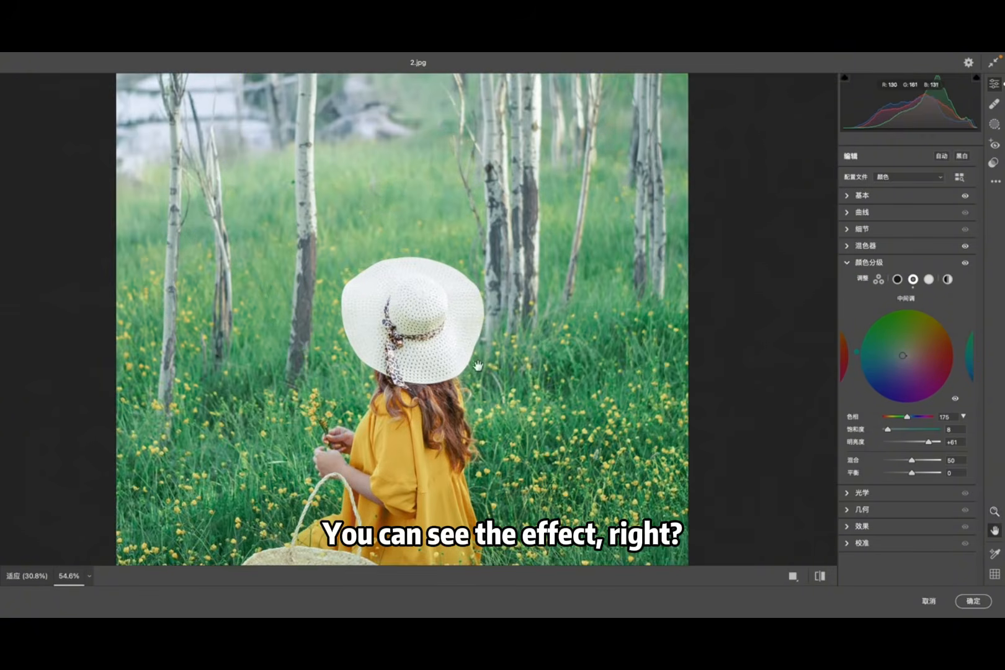
drag(476, 364, 484, 301)
key(space)
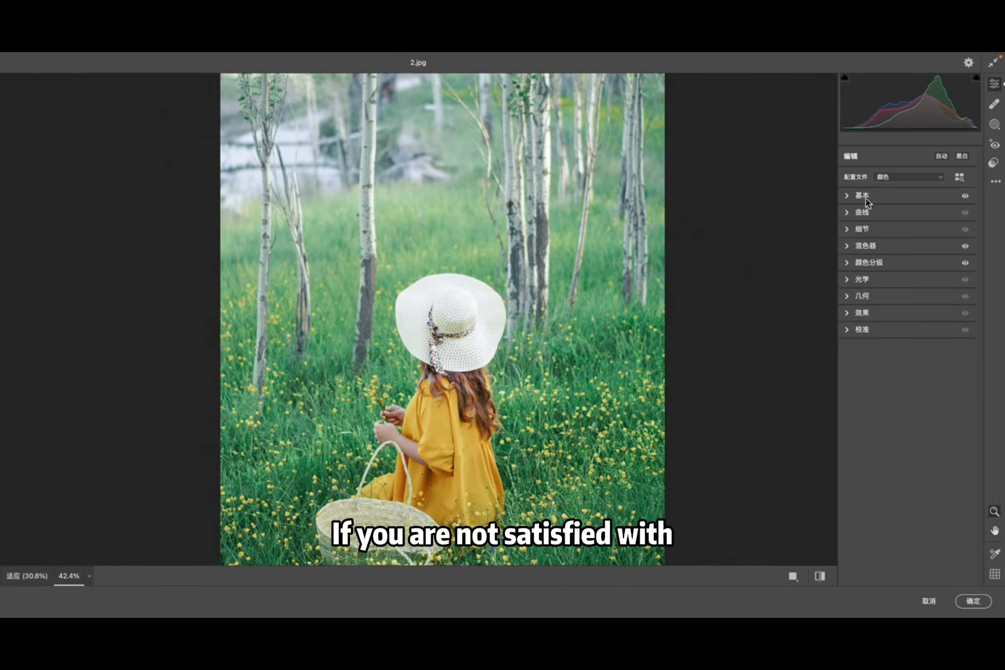
Fine-tune the basic tones by setting the shadows to +52 and the highlights to -22
click(866, 198)
drag(923, 303, 927, 304)
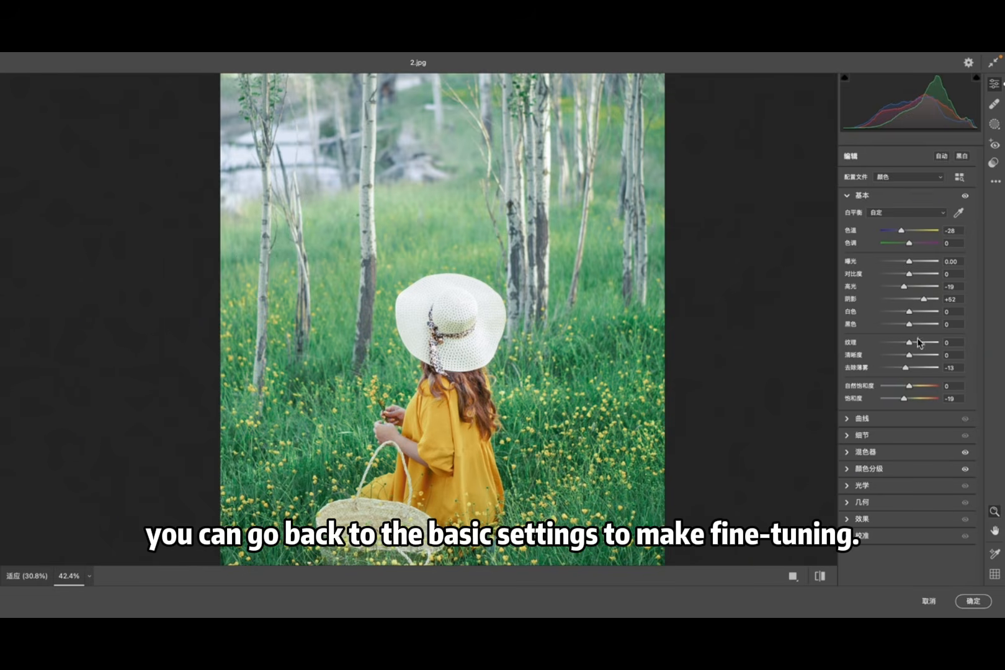
drag(904, 287, 904, 289)
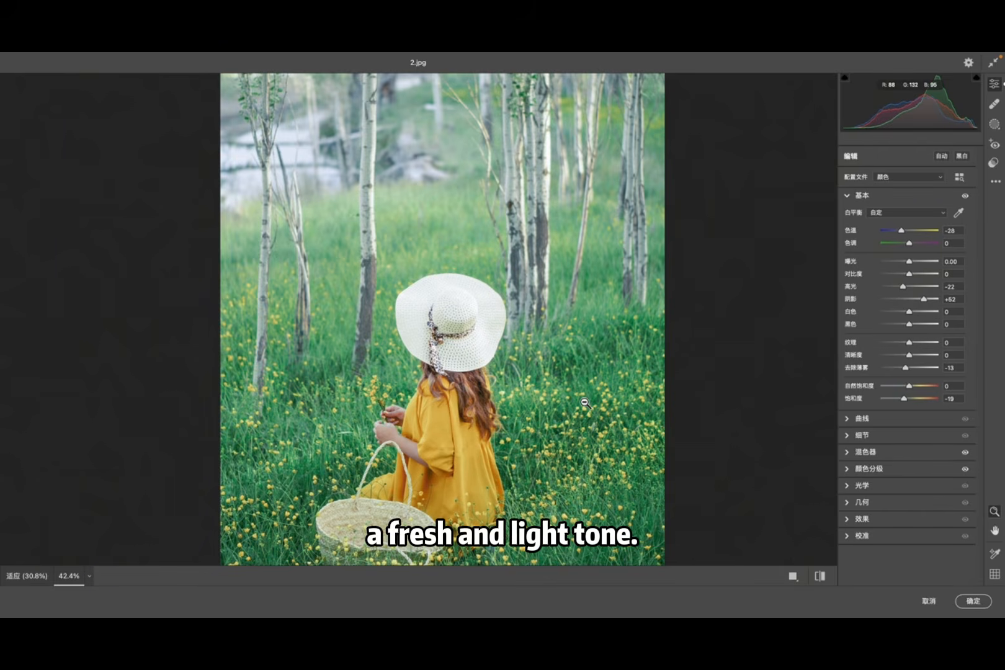
drag(573, 376, 564, 374)
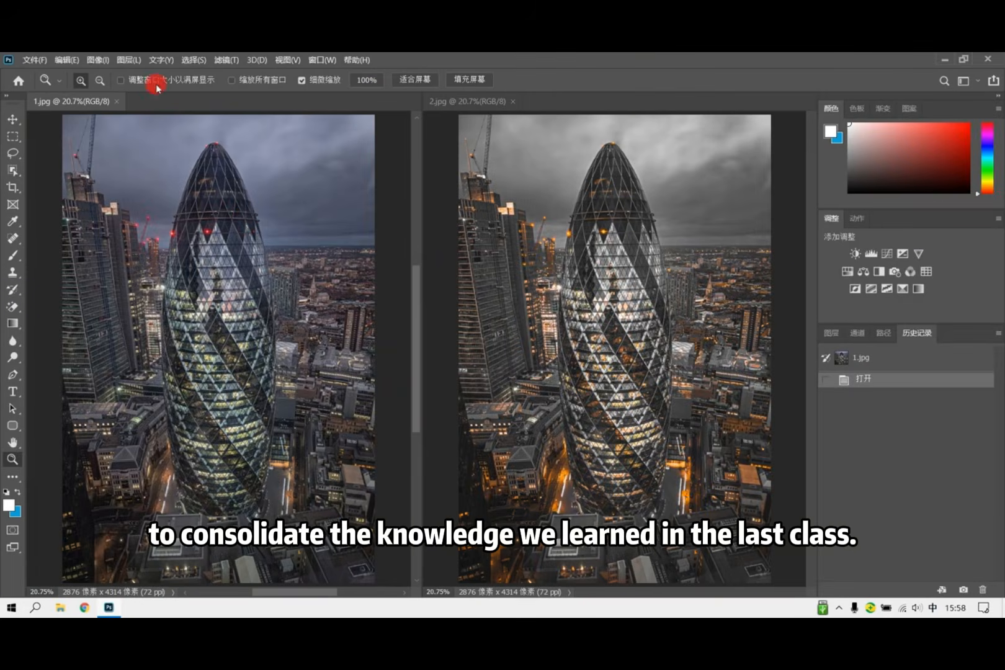
Open the tower photo 1.jpg in the Camera Raw filter and show the original and the result side by side
click(221, 60)
click(242, 139)
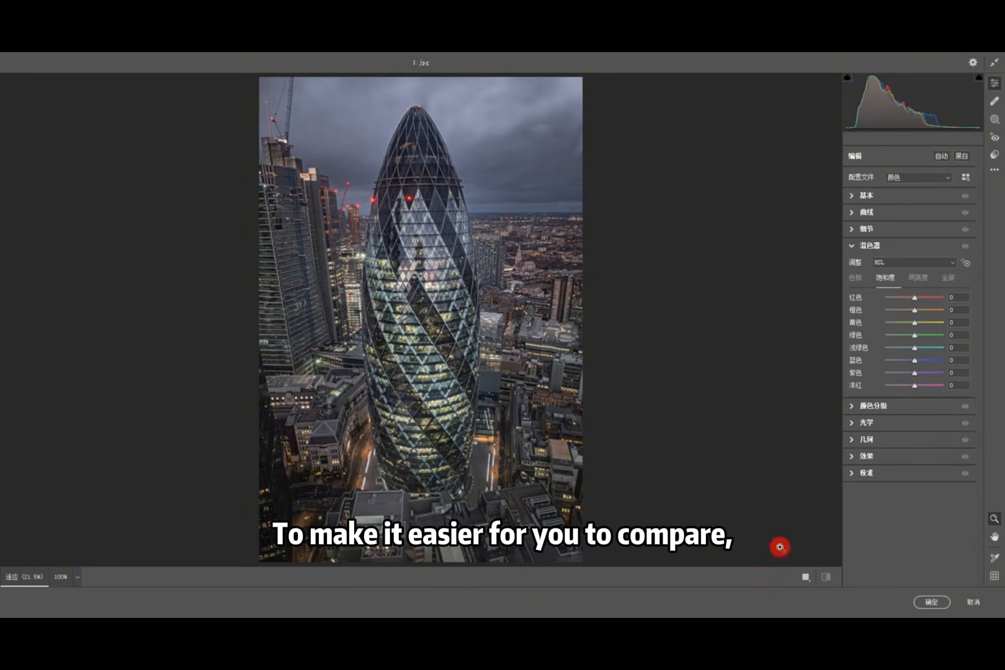
click(806, 580)
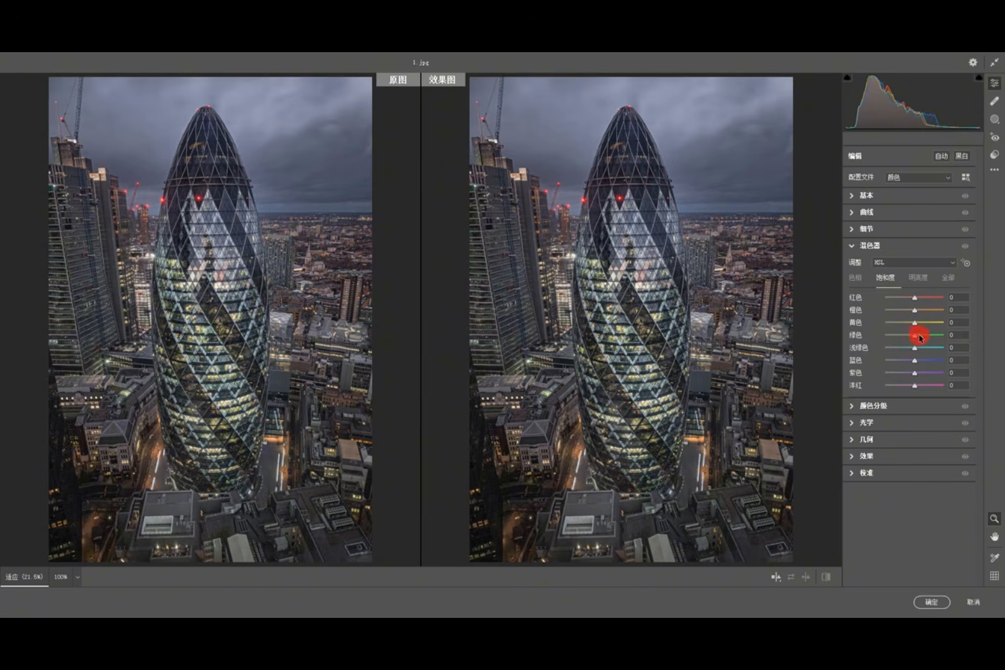
Set the green, aqua, blue, purple and magenta saturation to -100 and shift the red hue to +100 in the color mixer
drag(915, 335, 868, 335)
drag(914, 348, 855, 361)
drag(915, 372, 869, 373)
drag(915, 385, 839, 385)
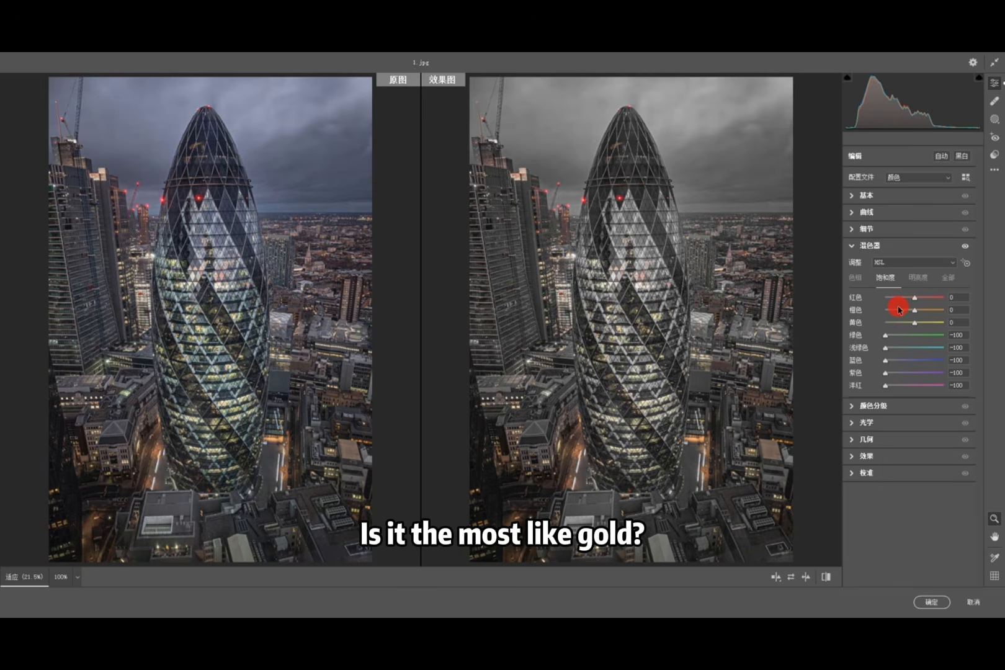
click(857, 278)
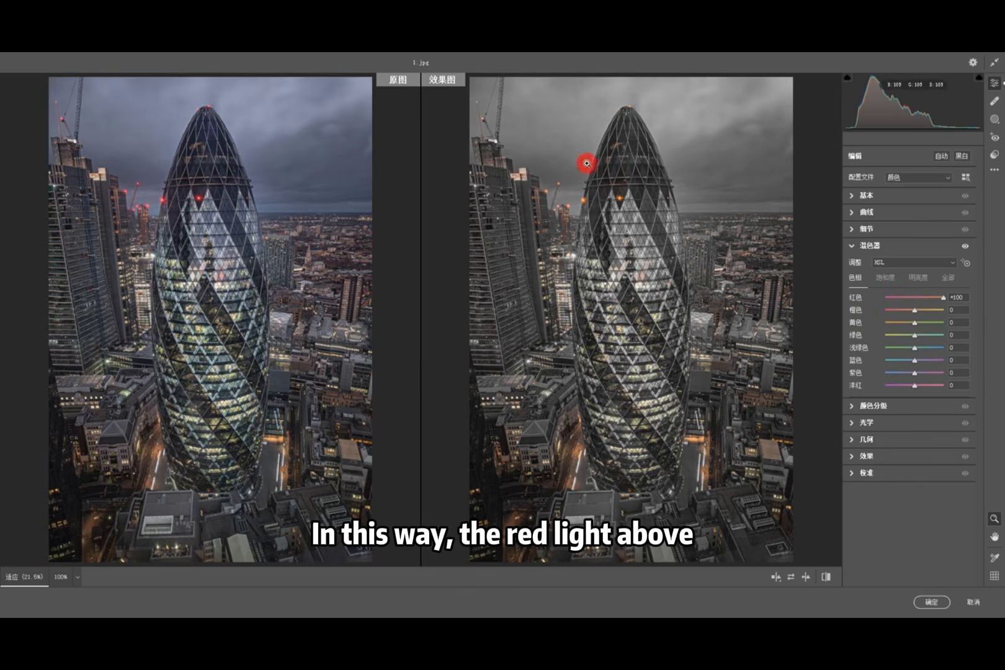
Inspect the tower's red and yellow lights up close and shift the yellow hue to -100 in the color mixer
drag(578, 200, 669, 298)
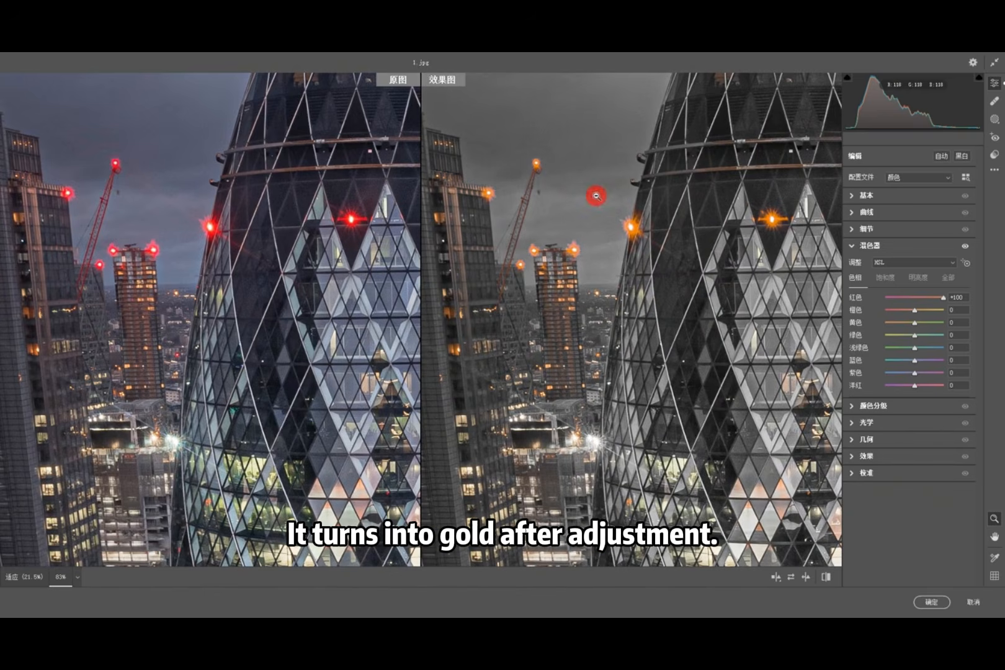
drag(617, 275, 532, 211)
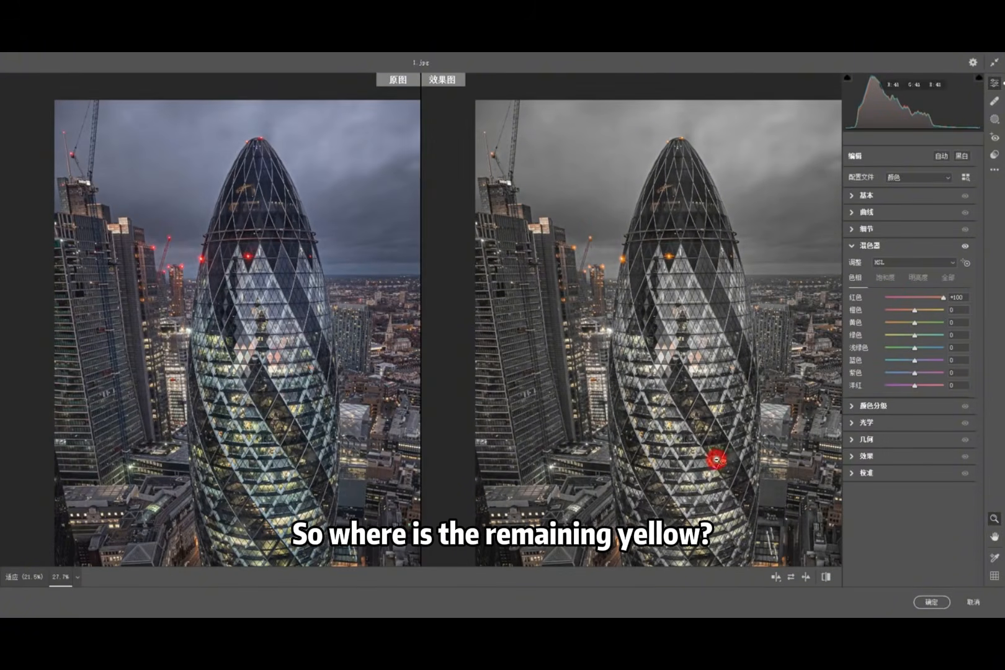
drag(651, 408, 718, 522)
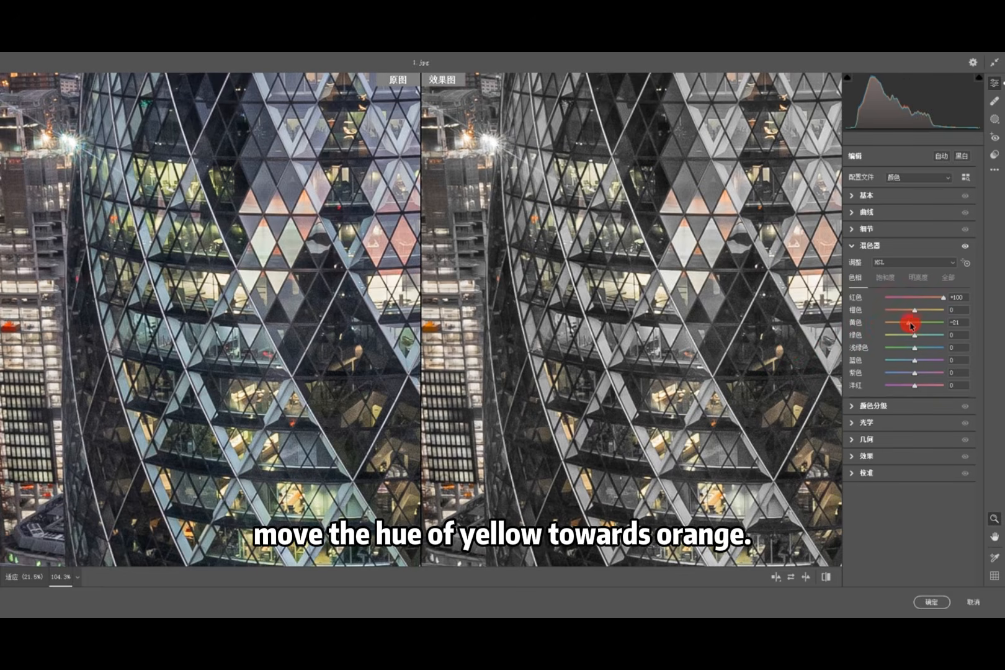
drag(887, 325, 881, 325)
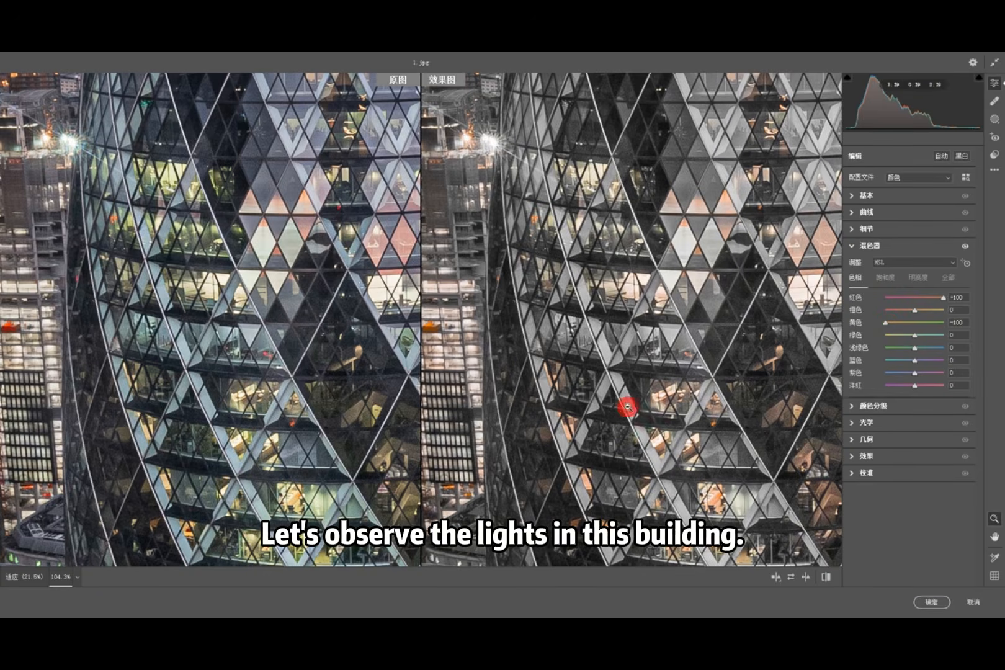
Compare the building lights with the original and raise the red, orange and yellow saturation to +100
scroll(624, 408, up, 2)
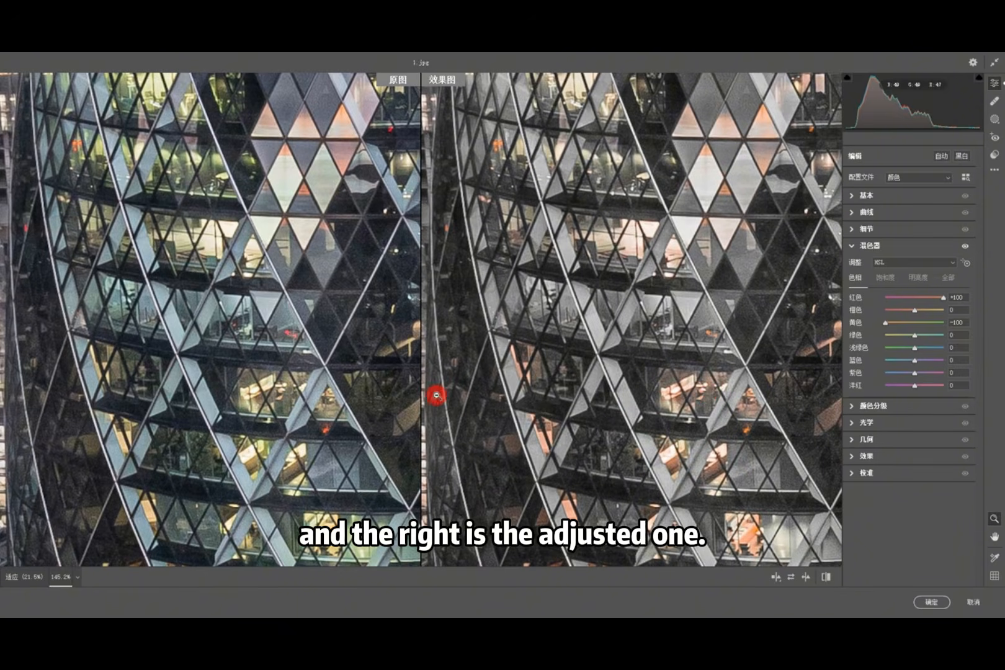
scroll(647, 376, down, 3)
scroll(647, 375, down, 4)
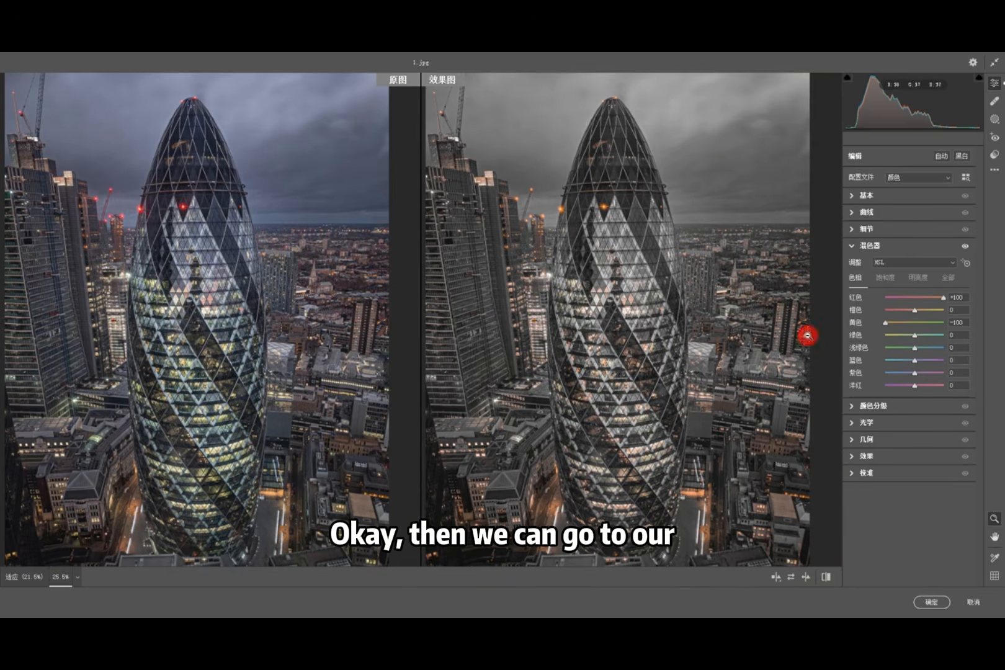
click(884, 281)
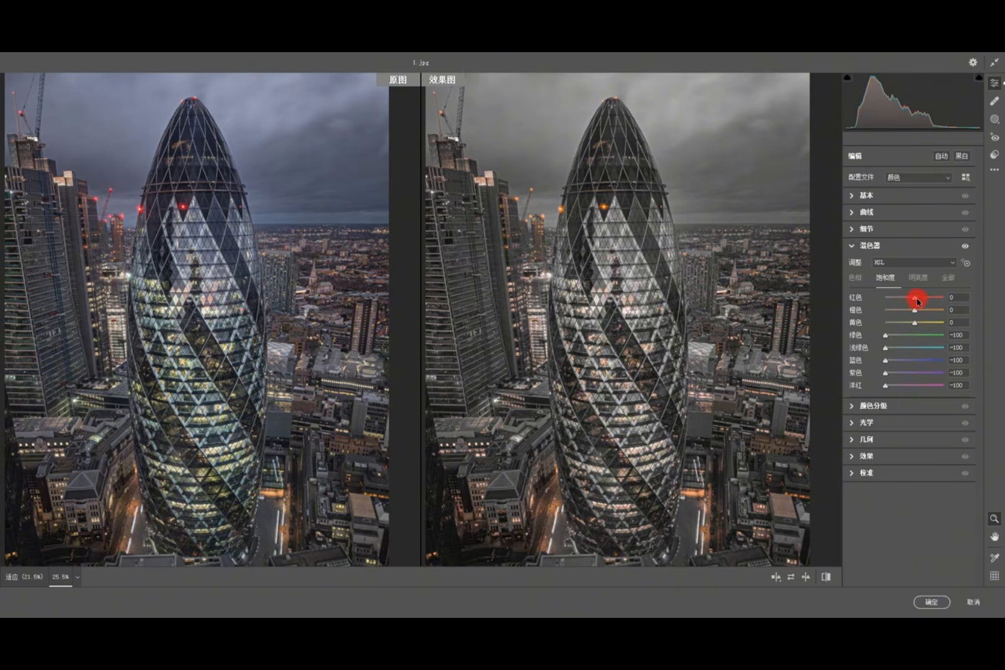
drag(915, 297, 944, 325)
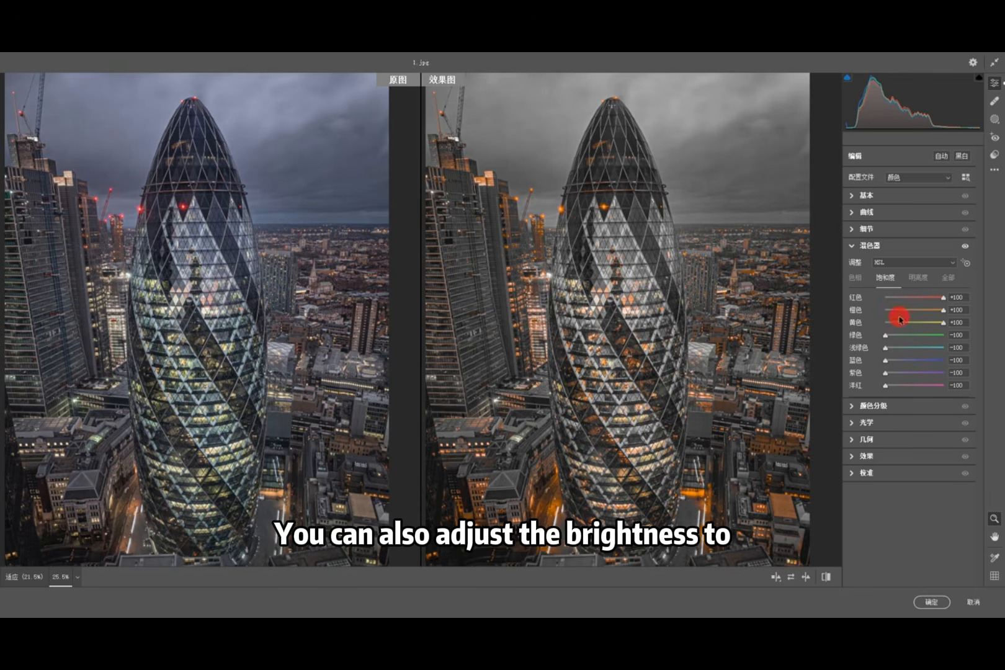
Set the color mixer luminance to +28 for red, +100 for orange and +26 for yellow, and review the hue settings
click(916, 278)
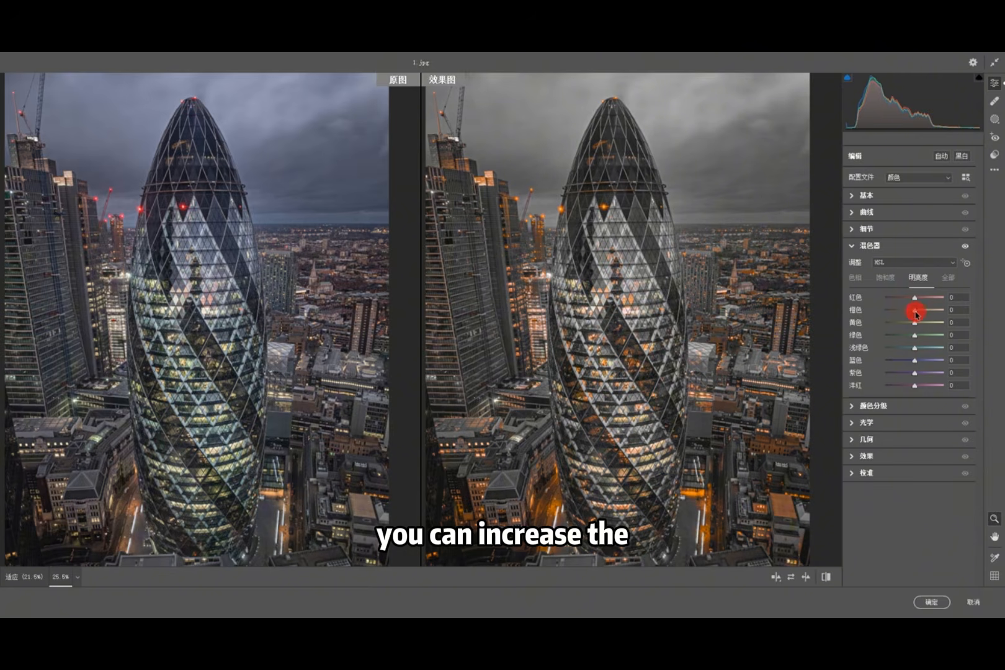
drag(915, 314, 971, 330)
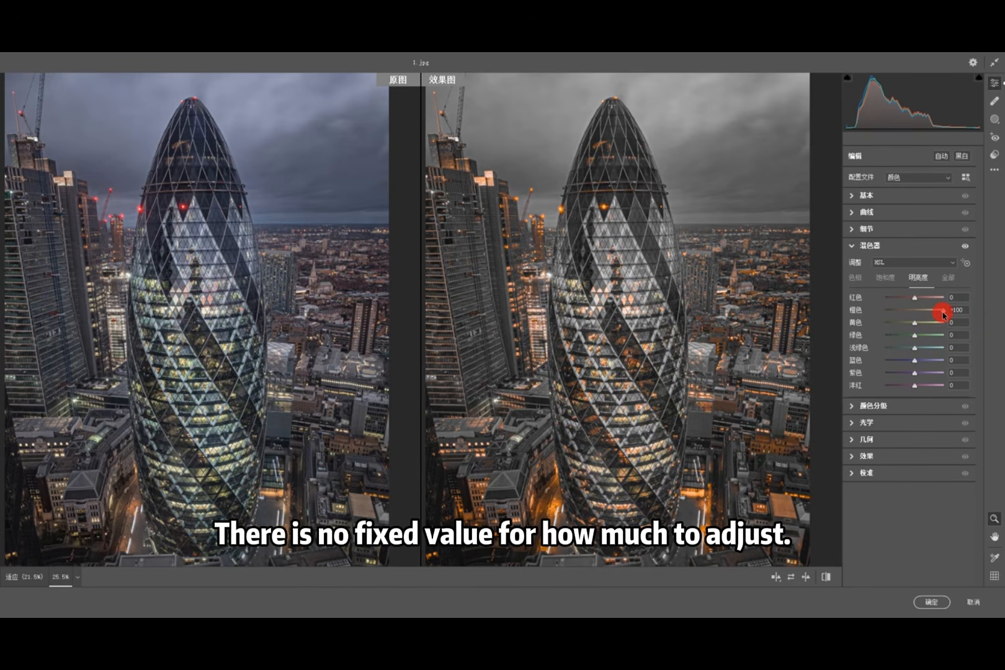
drag(943, 313, 920, 323)
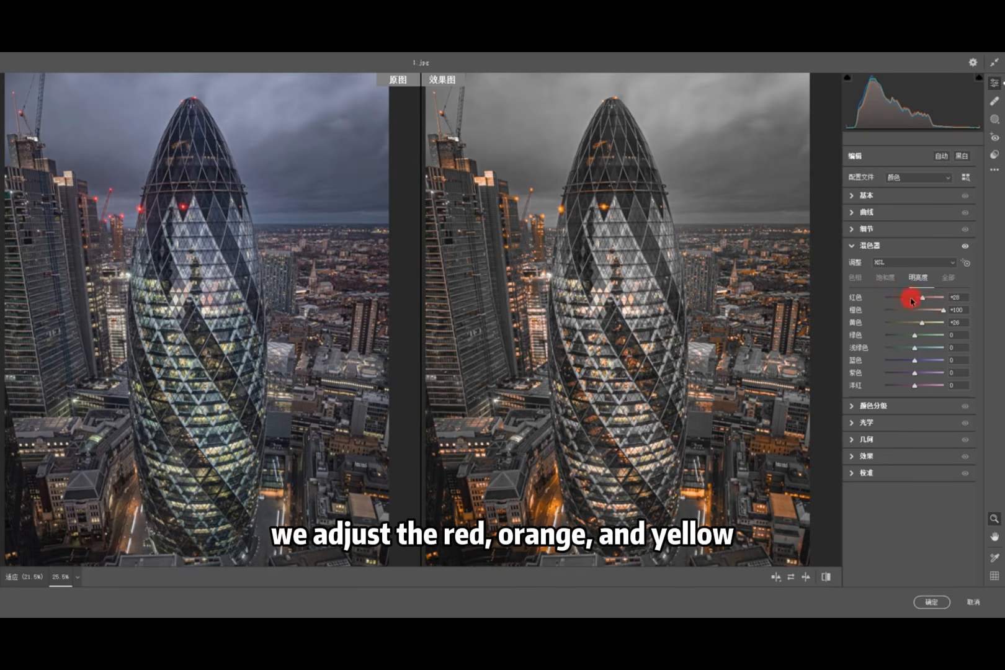
click(887, 277)
click(856, 279)
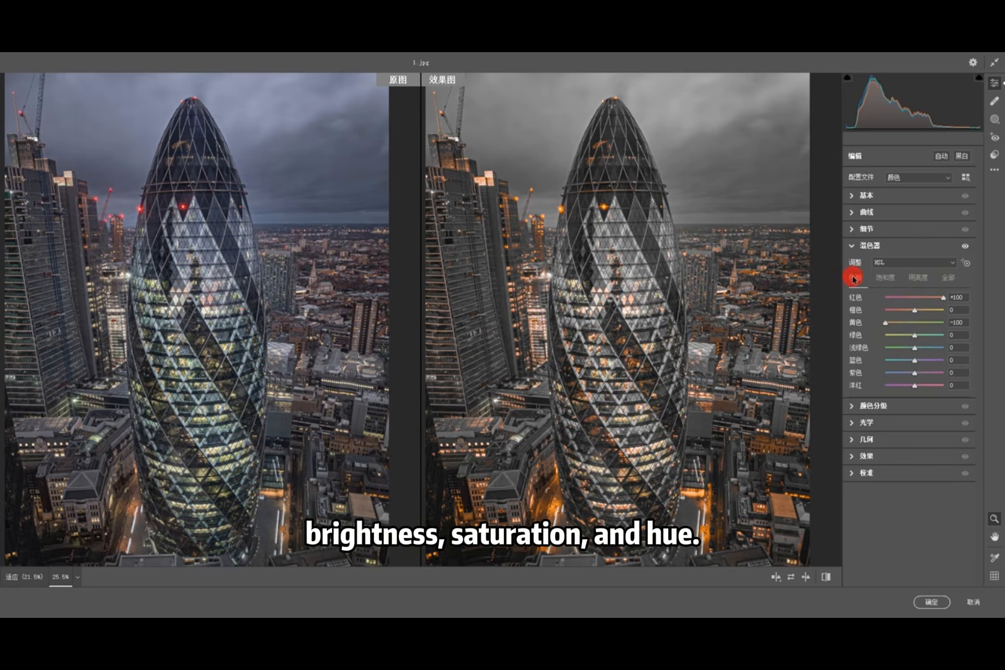
Look through the basic, curve, effects and masking controls that can adjust the photo's tone
scroll(657, 407, down, 2)
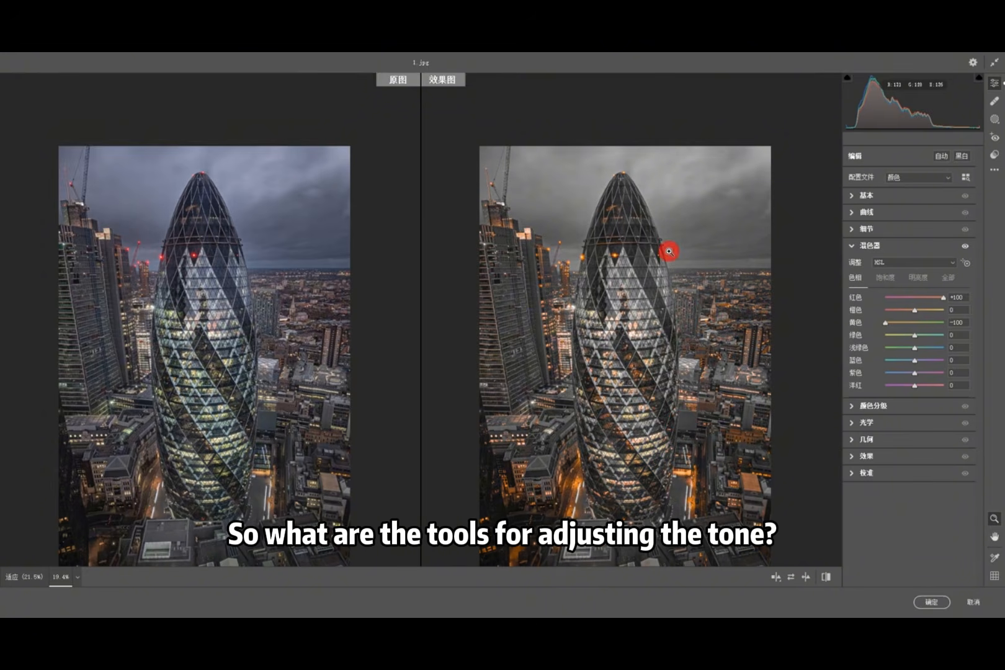
click(867, 195)
click(869, 196)
click(867, 212)
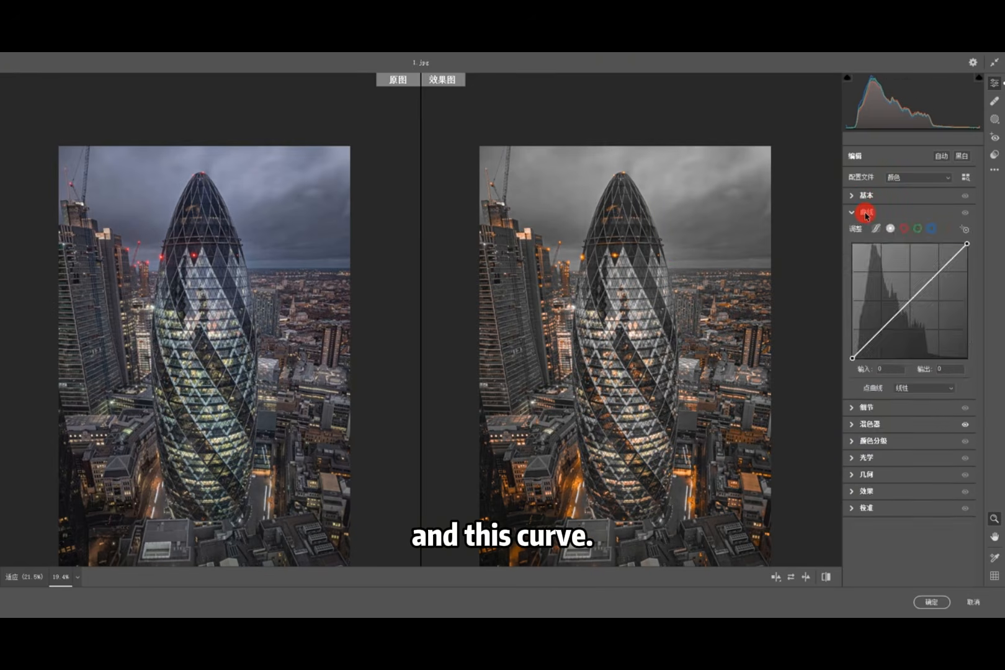
click(867, 212)
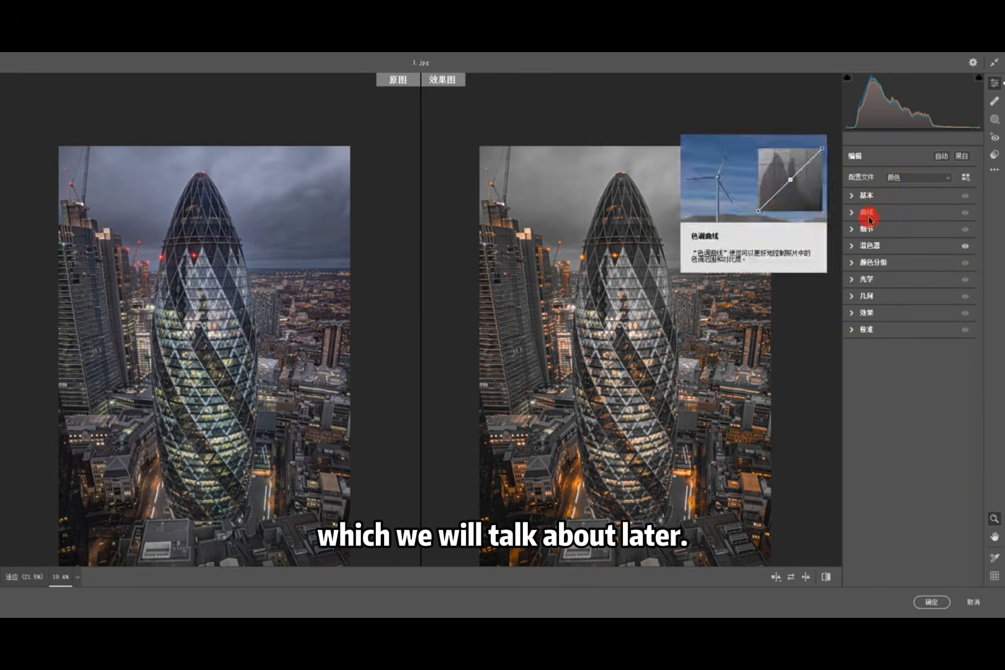
click(866, 313)
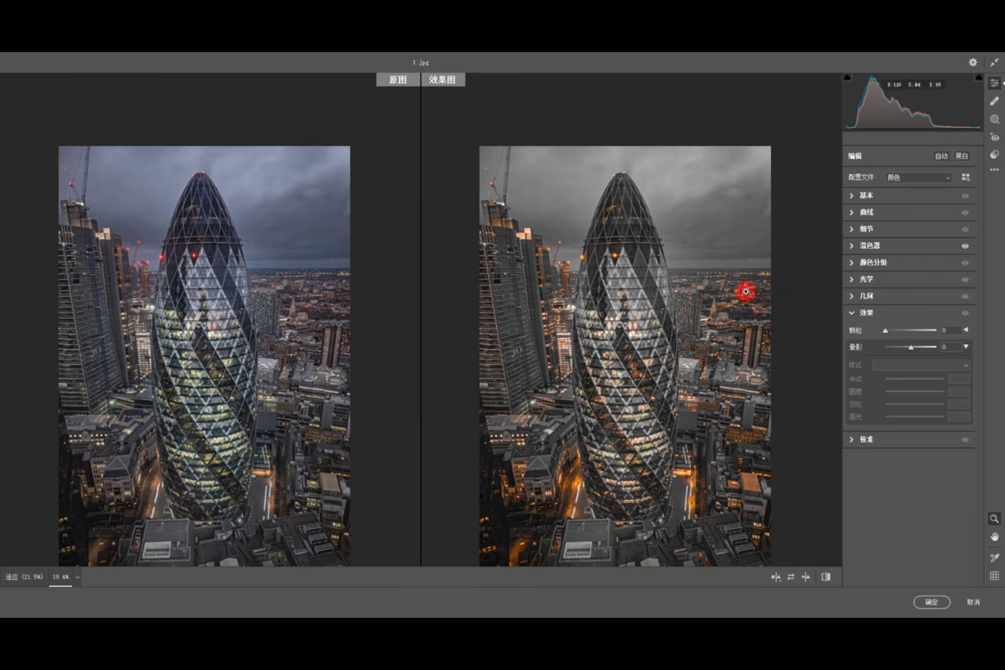
click(995, 122)
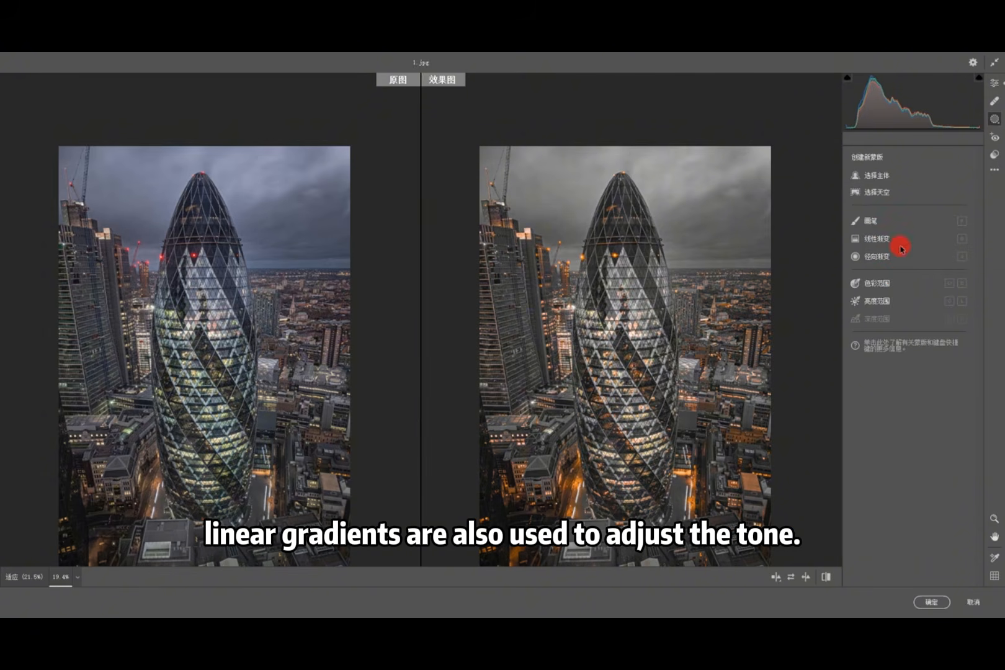
click(996, 122)
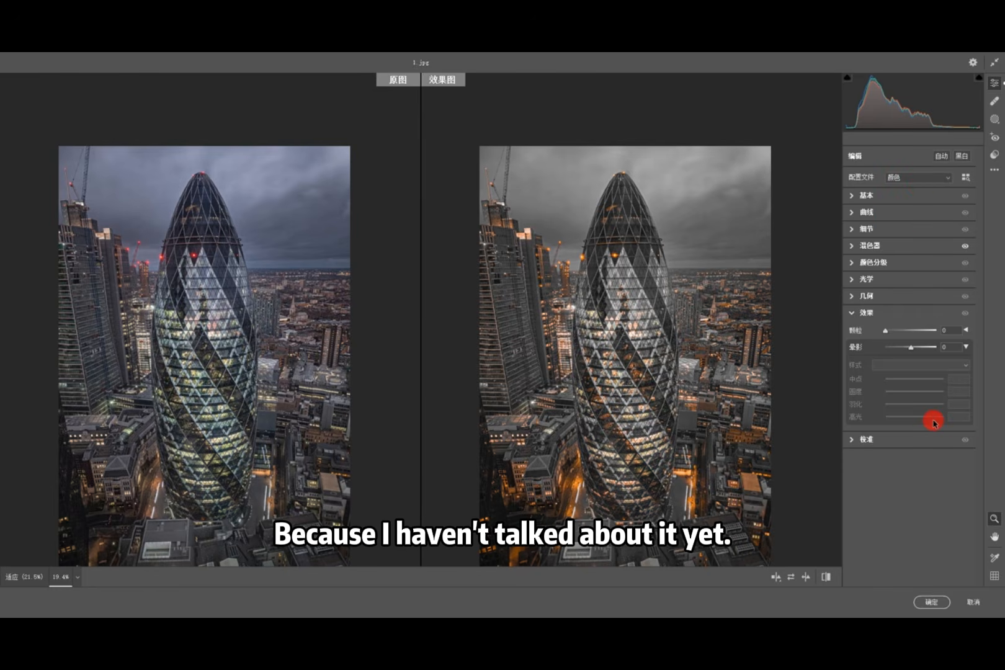
Add highlight, midtone and shadow points to the tone curve, lifting the highlights and anchoring the shadows at input 64, output 64
click(867, 214)
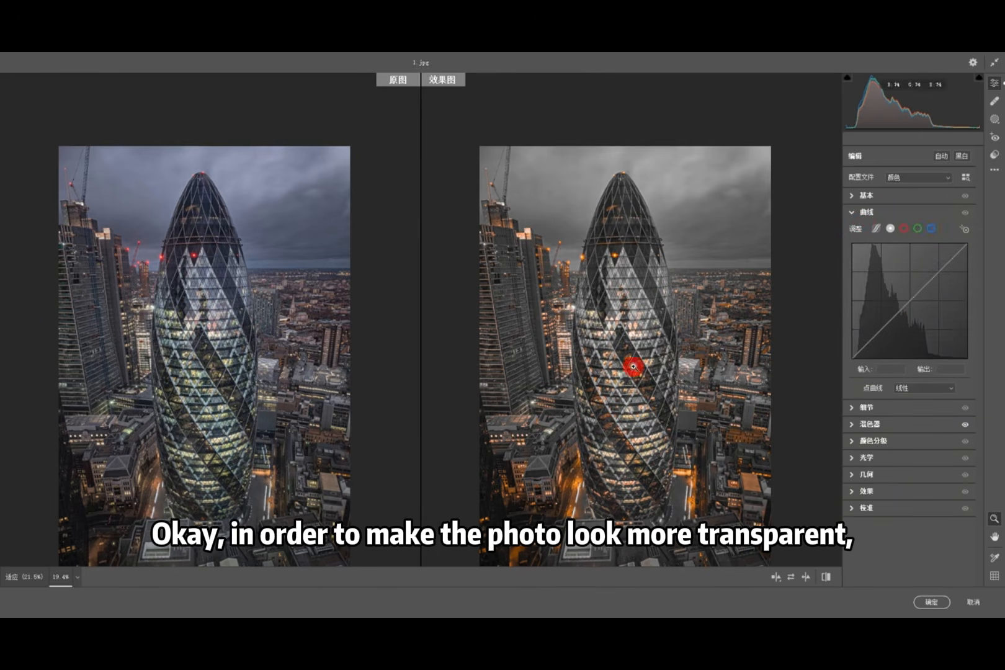
scroll(568, 245, up, 3)
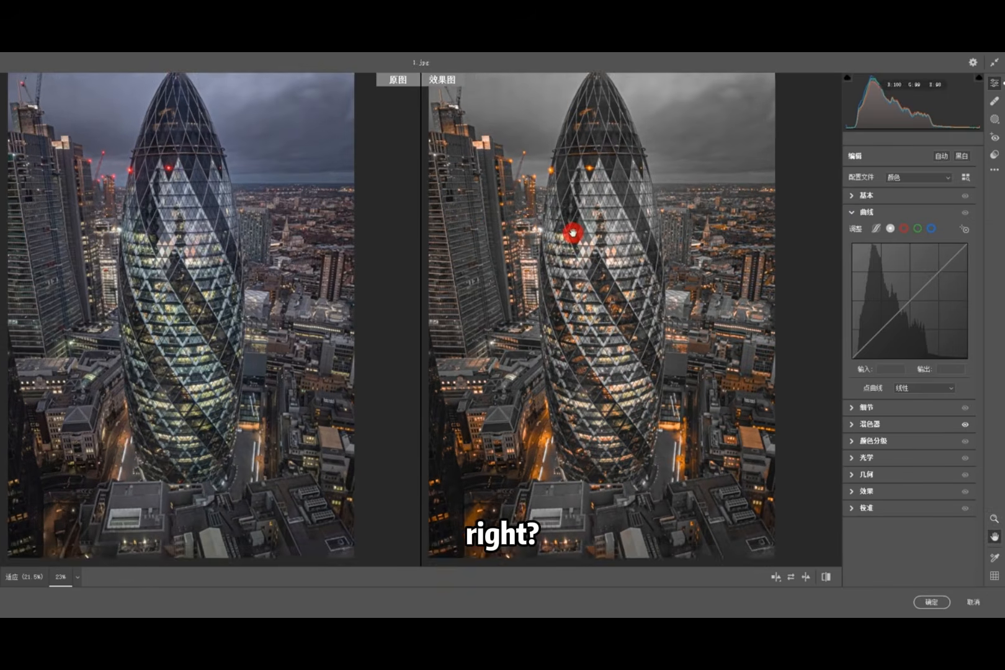
drag(571, 232, 590, 253)
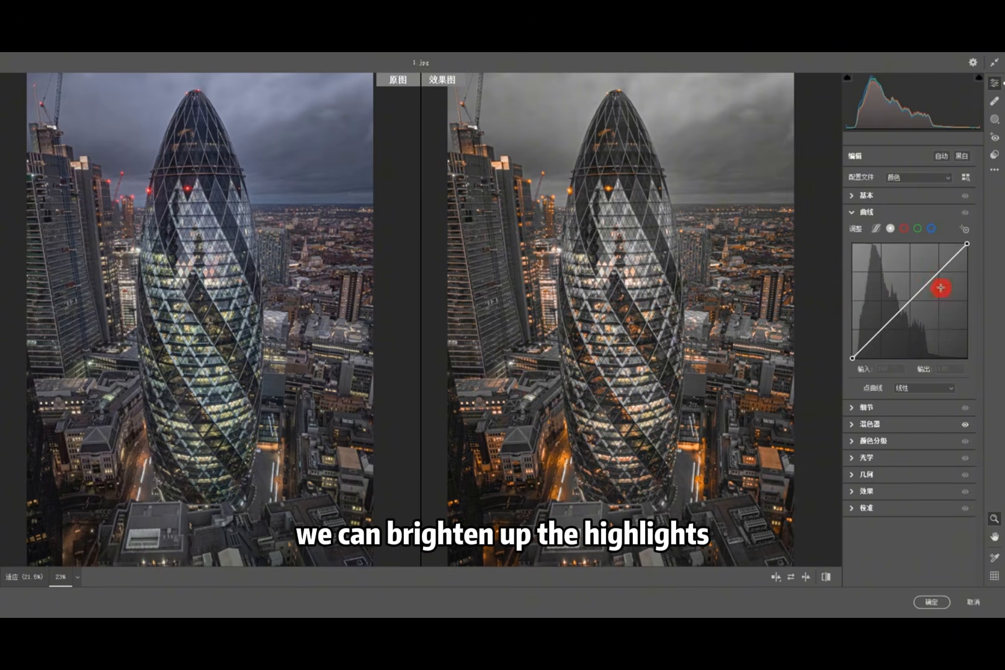
drag(941, 269, 881, 328)
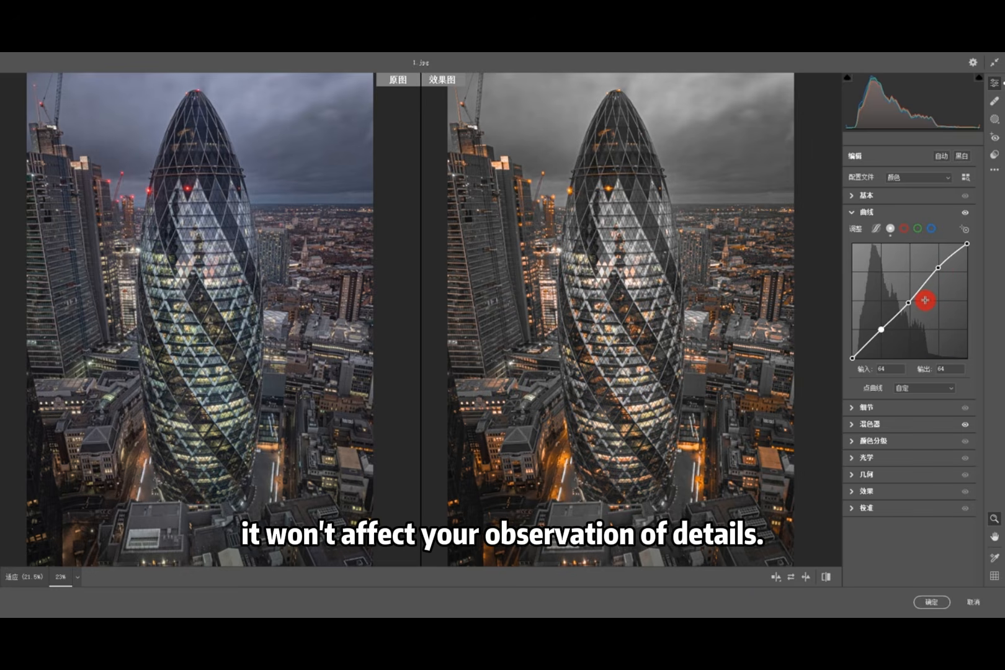
Try an exaggerated S-curve with strongly lifted highlights and the shadow point at input 66, output 34, and pull both points back
drag(938, 267, 930, 263)
mouse_move(881, 332)
mouse_down()
mouse_move(873, 330)
mouse_move(882, 344)
mouse_up()
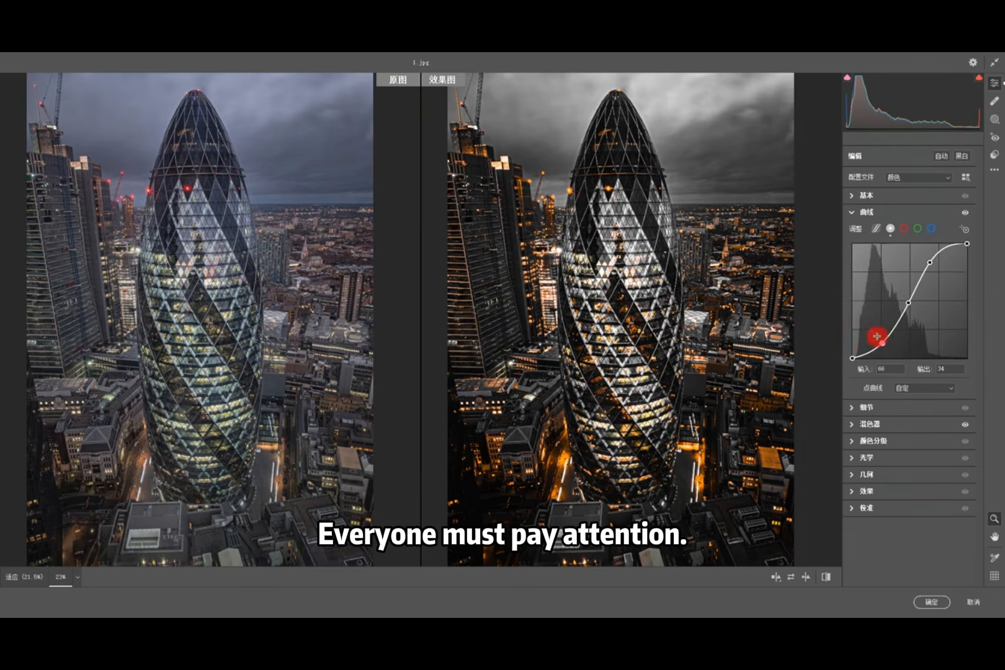
drag(884, 343, 885, 328)
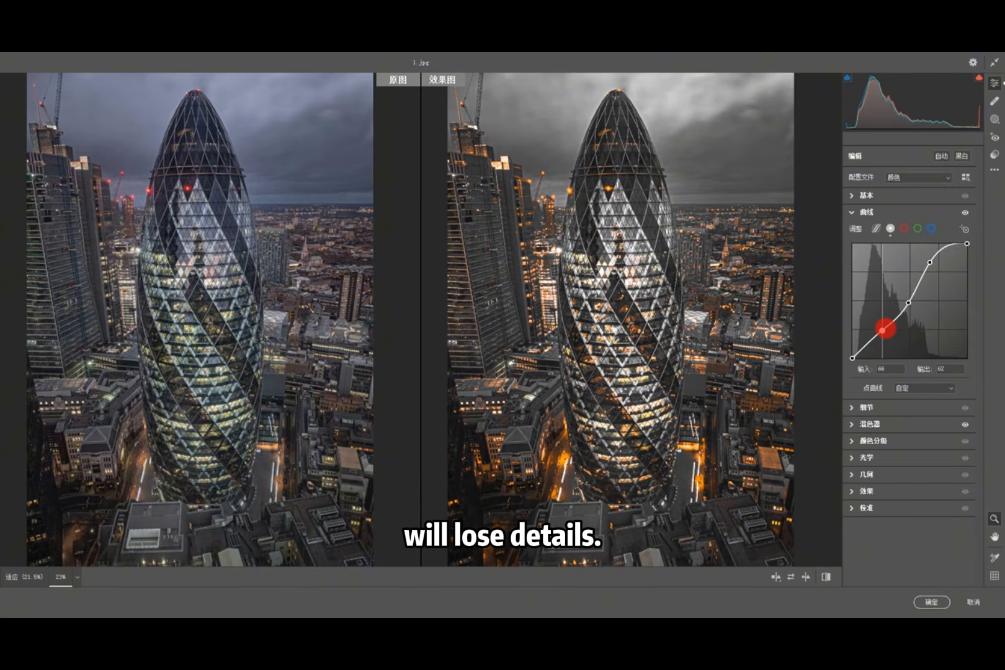
drag(929, 263, 938, 268)
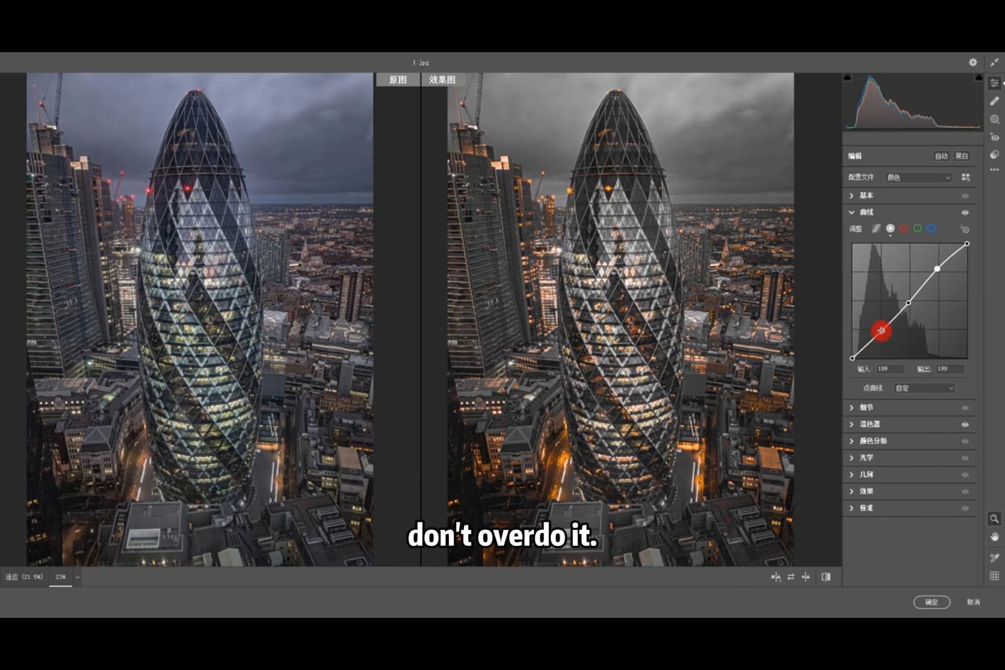
Lower the shadow point slightly, set the highlight point to input 181, output 204, and lift the black point to output 13
drag(881, 330, 883, 331)
drag(937, 269, 934, 266)
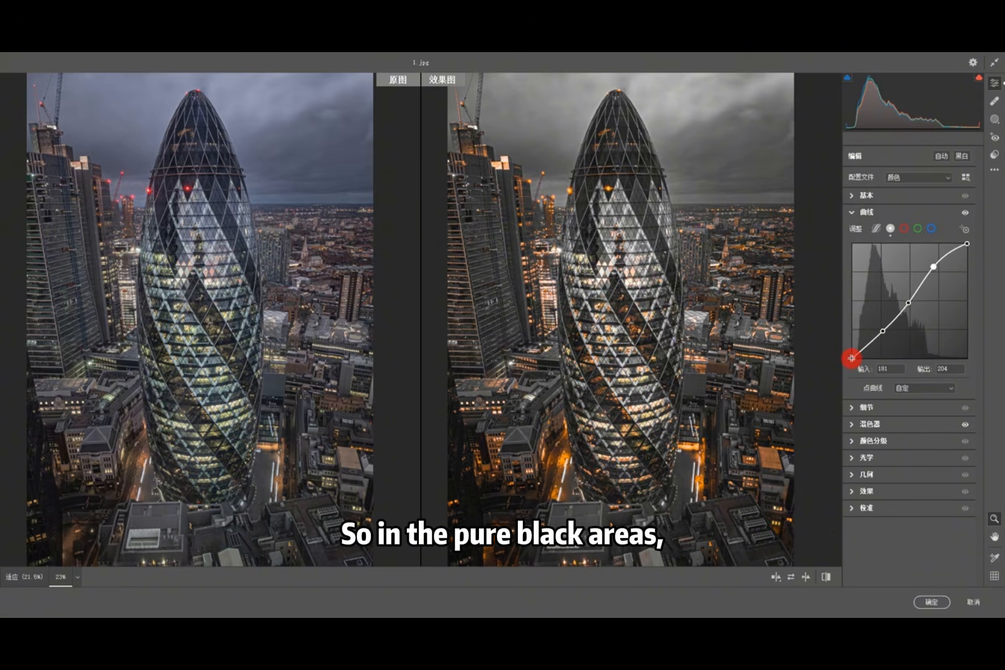
drag(851, 358, 851, 351)
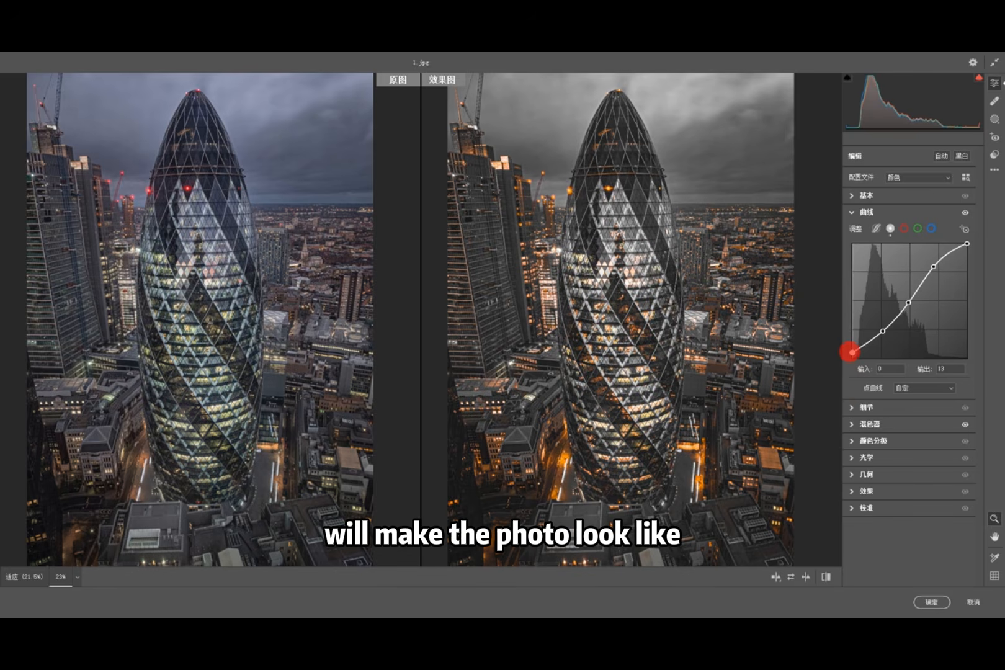
Refine the S-curve with highlights at input 174, output 216, slightly lifted midtones, and shadows at input 69, output 62
click(882, 331)
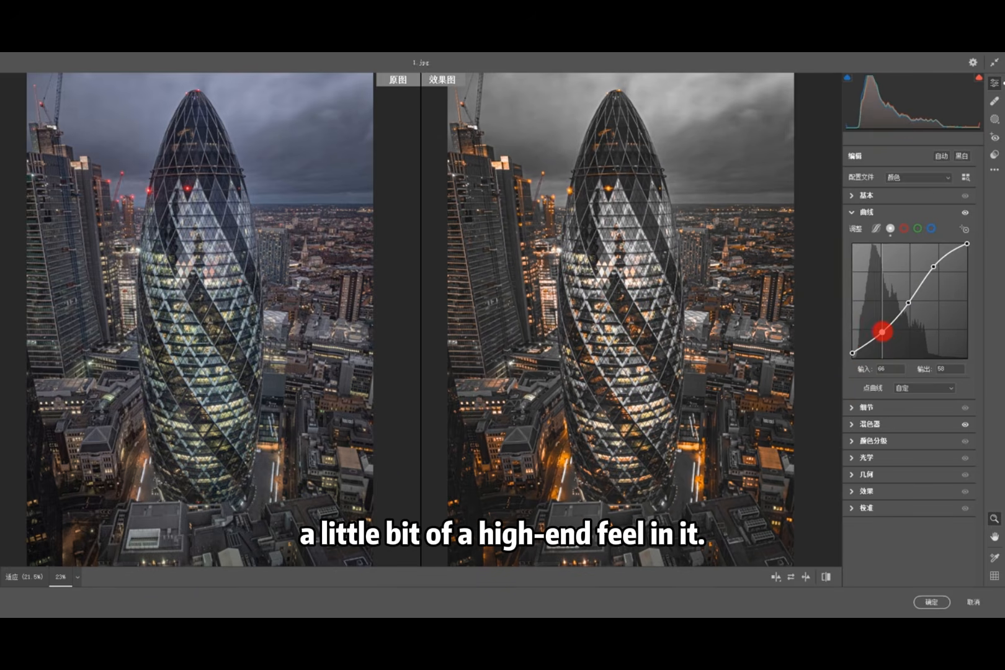
drag(882, 331, 884, 328)
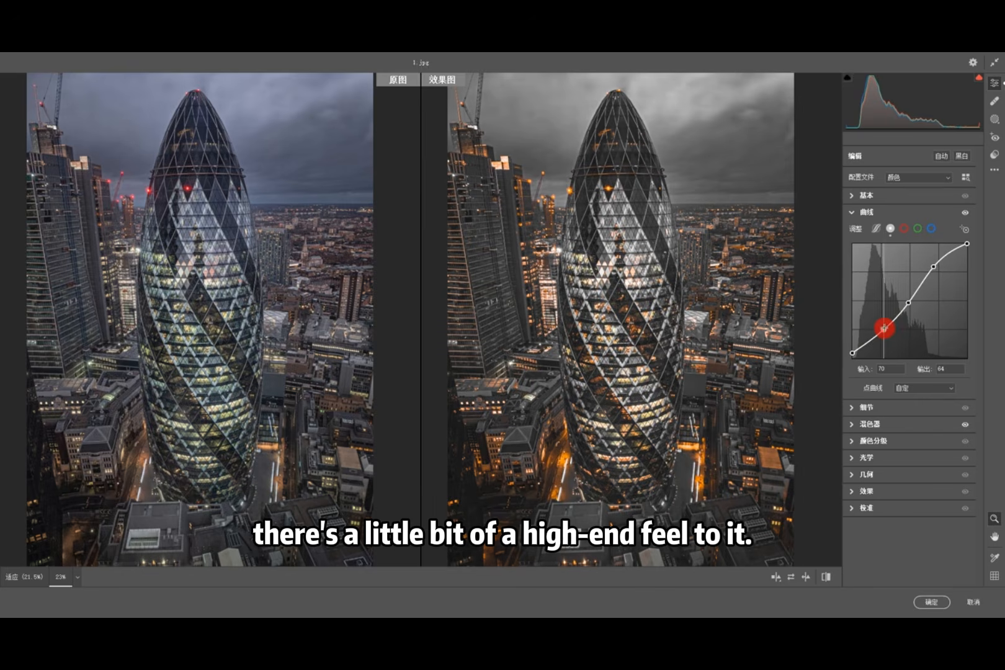
drag(929, 267, 930, 259)
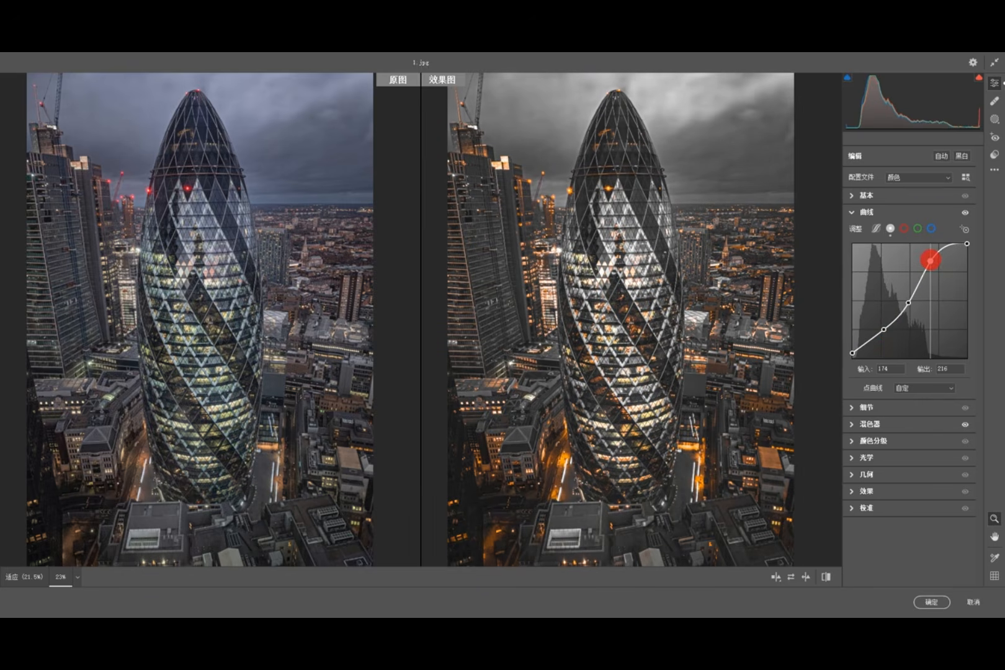
drag(908, 302, 884, 330)
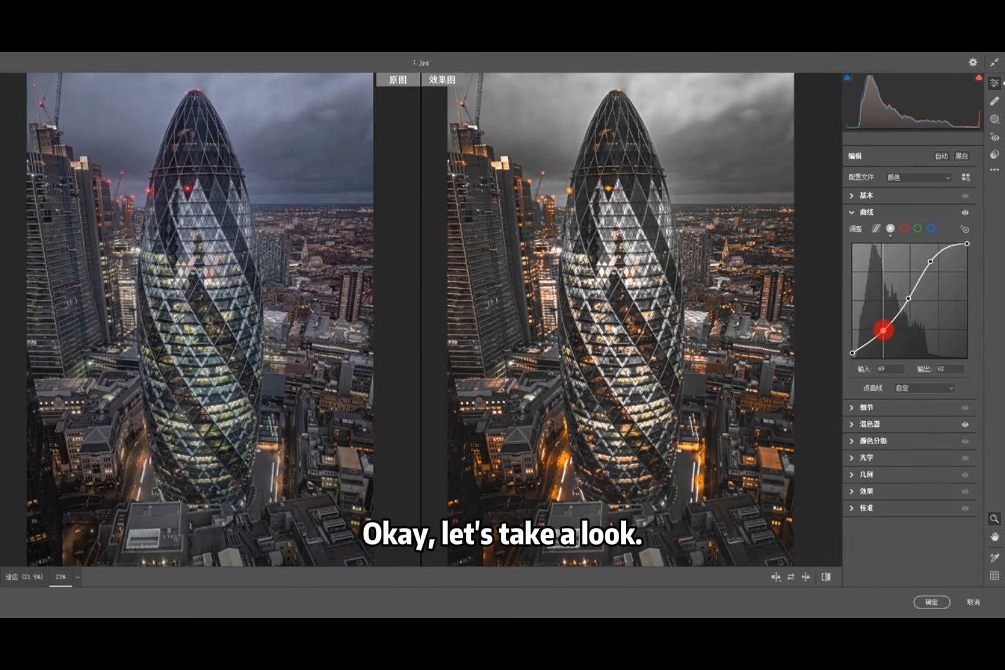